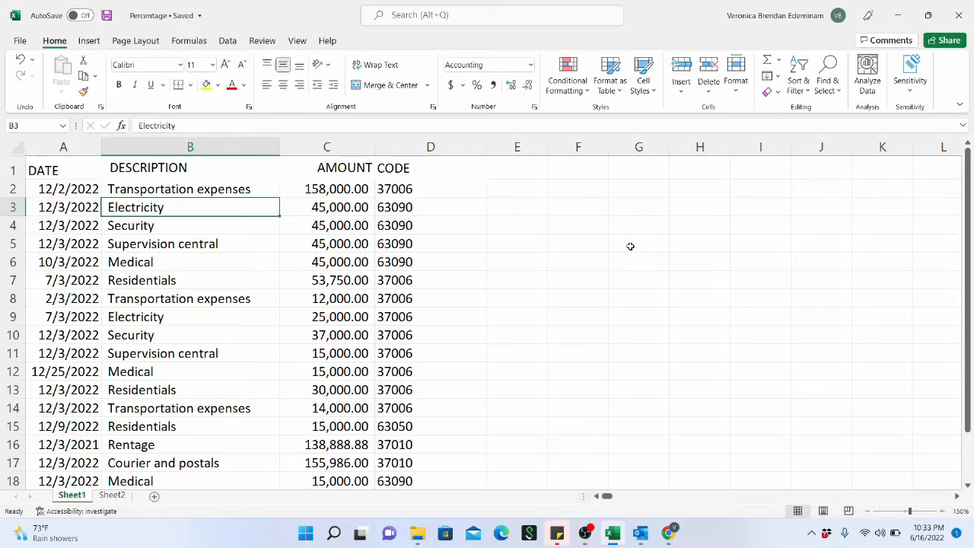
left_click(332, 189)
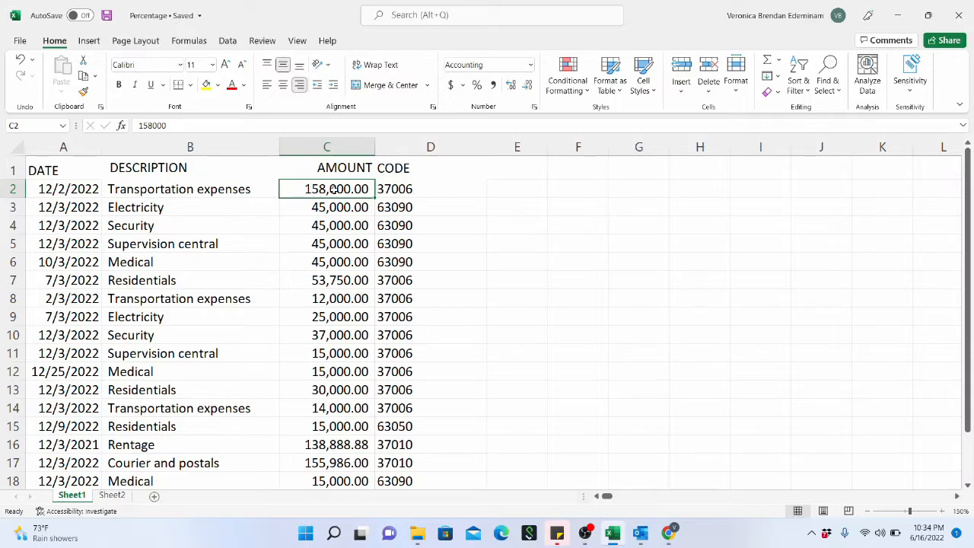
left_click(344, 148)
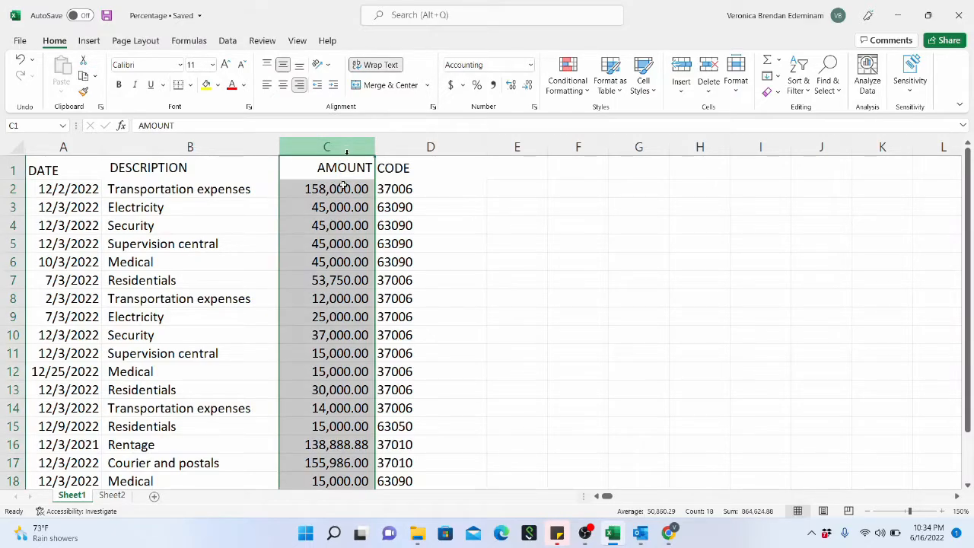
left_click(343, 202)
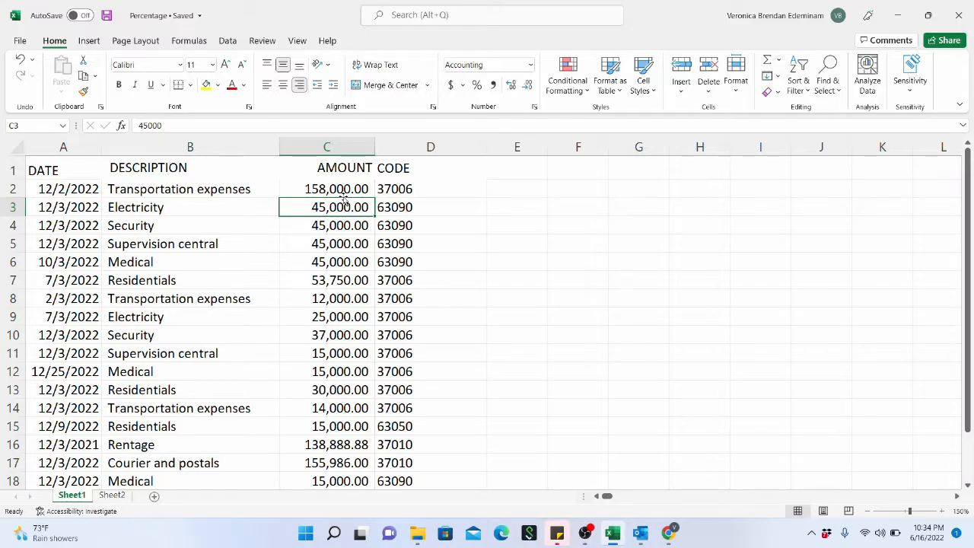
left_click(346, 150)
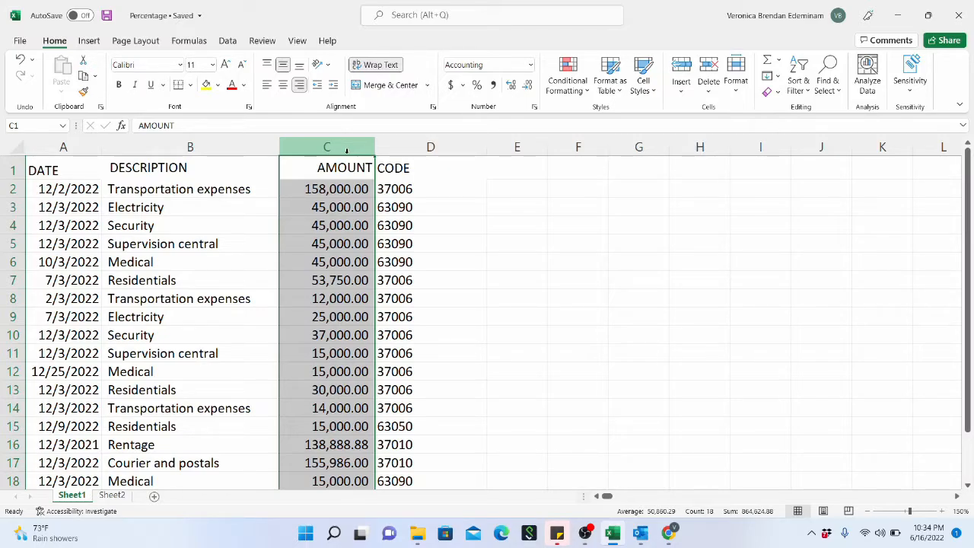
left_click(340, 192)
left_click(346, 172)
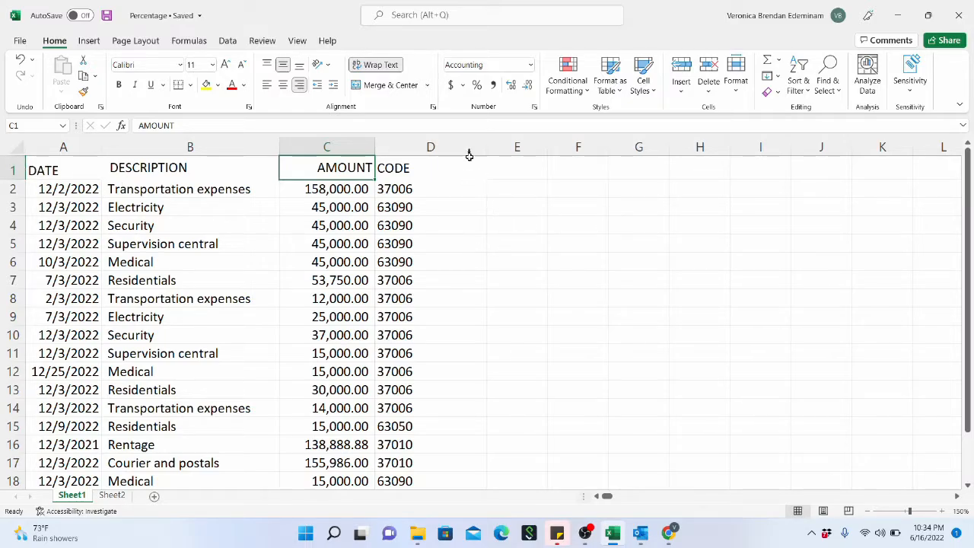
Step: Narrow the CODE column (column D) slightly
left_click_drag(487, 149, 446, 158)
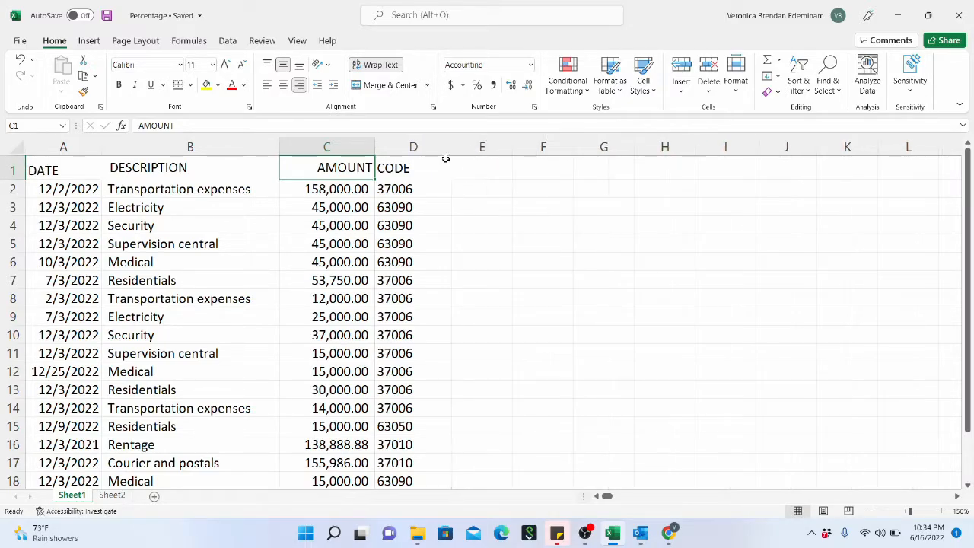
left_click(478, 207)
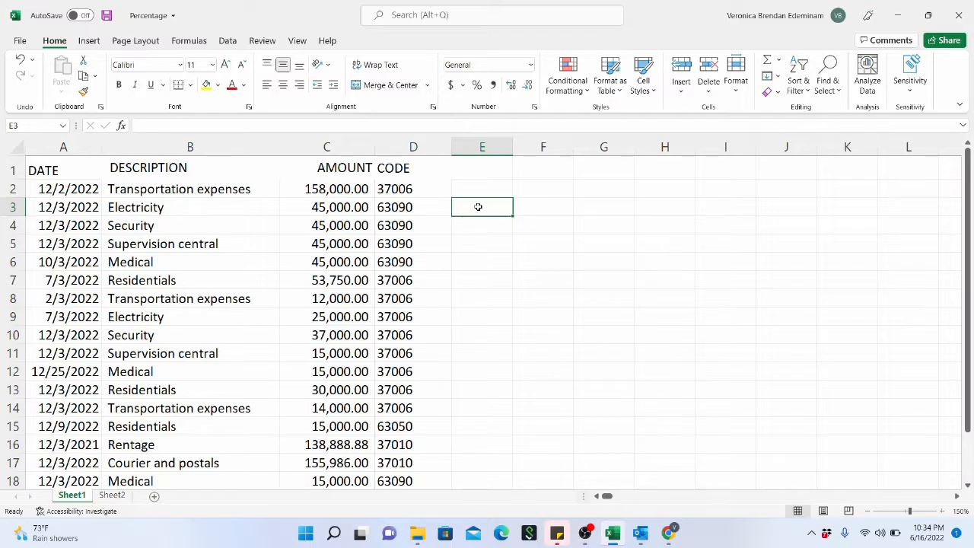
type("=")
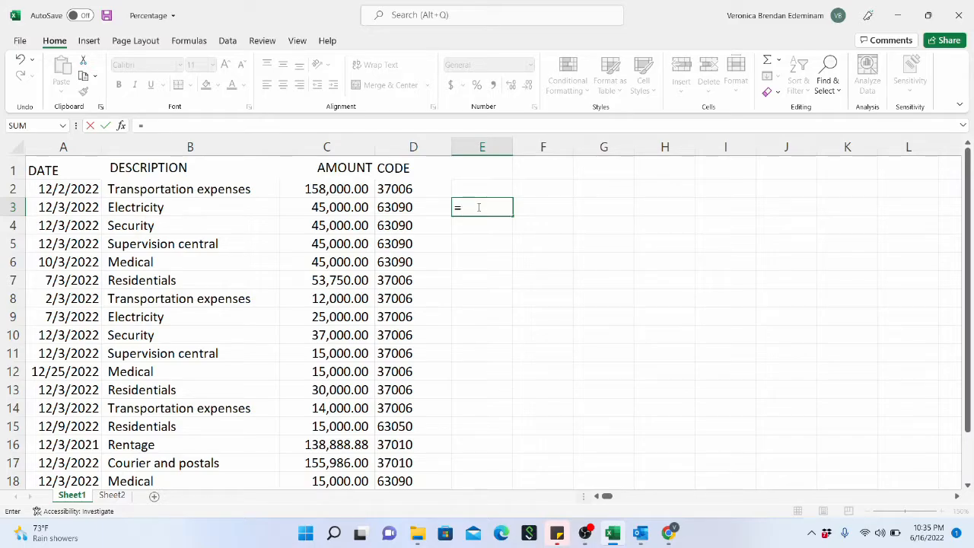
key("BackSpace")
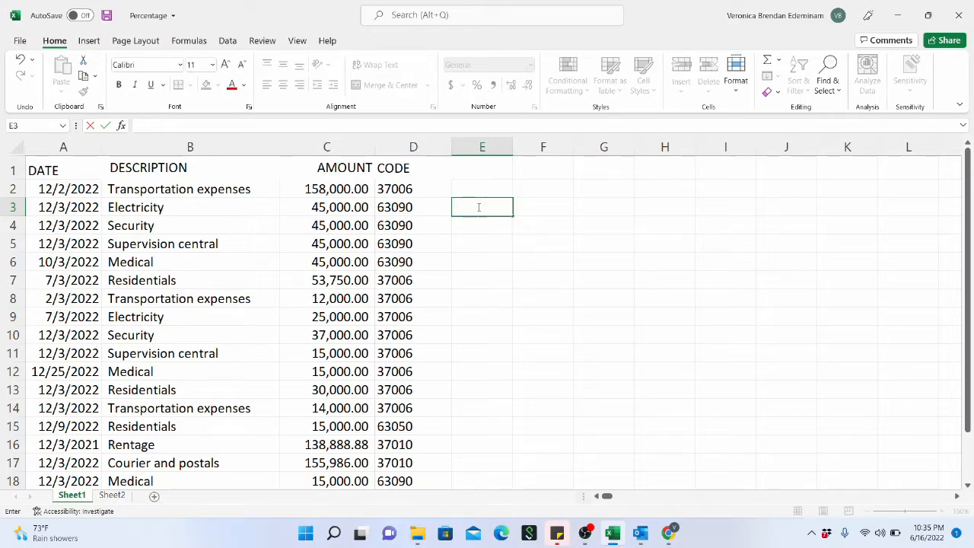
left_click(467, 231)
left_click(498, 196)
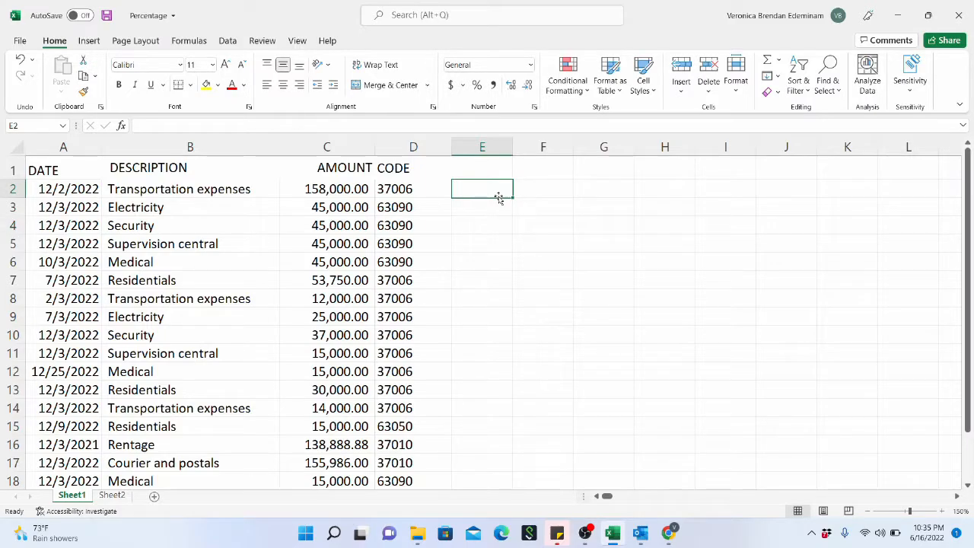
Step: Enter the relative reference formula =C5 in cell E2 and fill it down through E7
type("=")
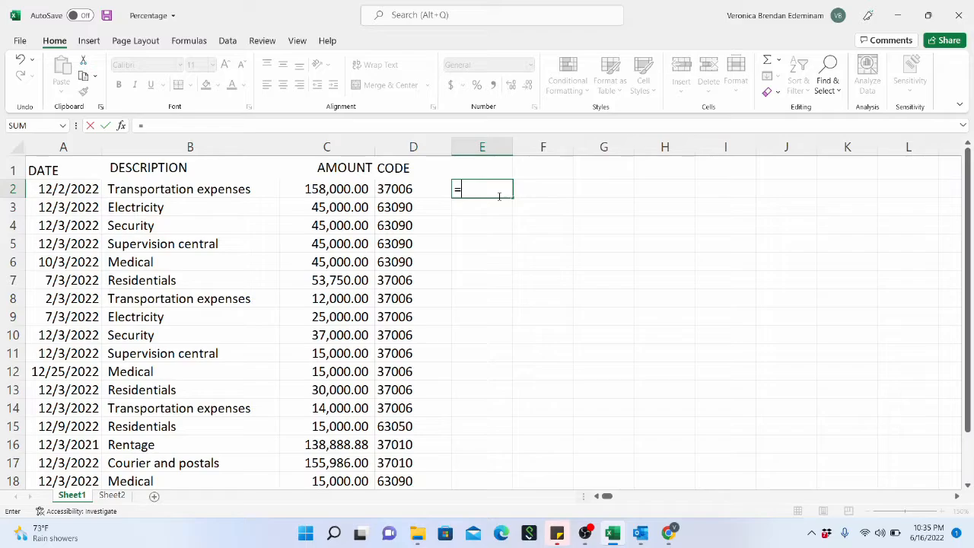
type("C5")
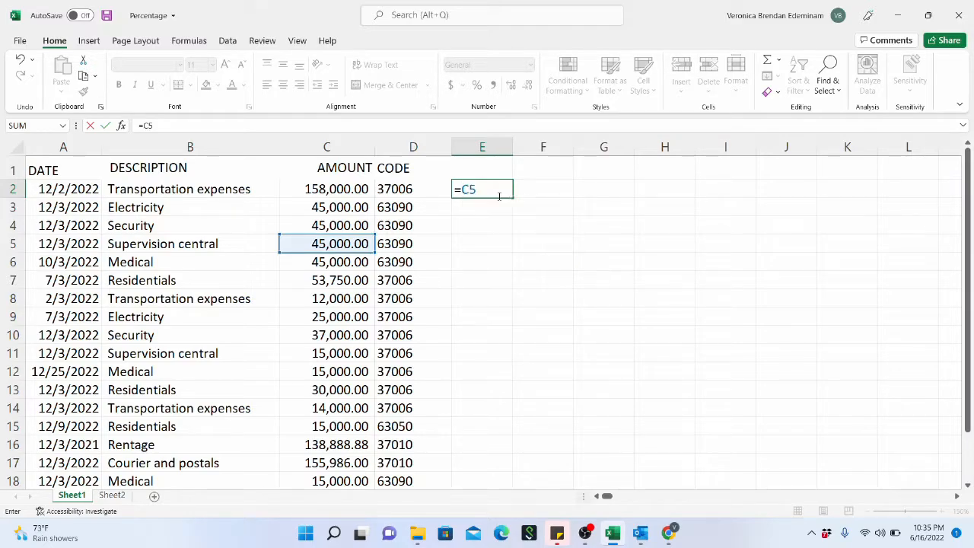
key("Return")
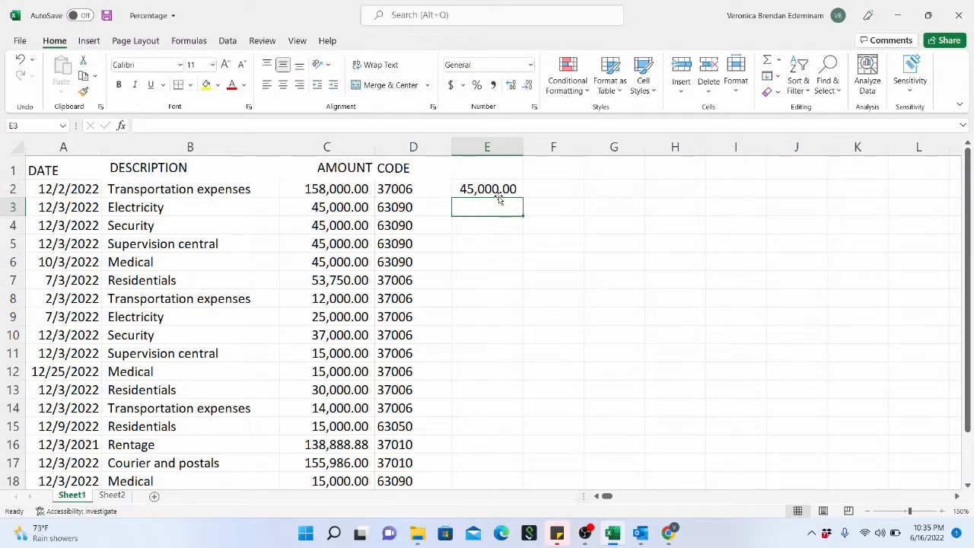
left_click(499, 196)
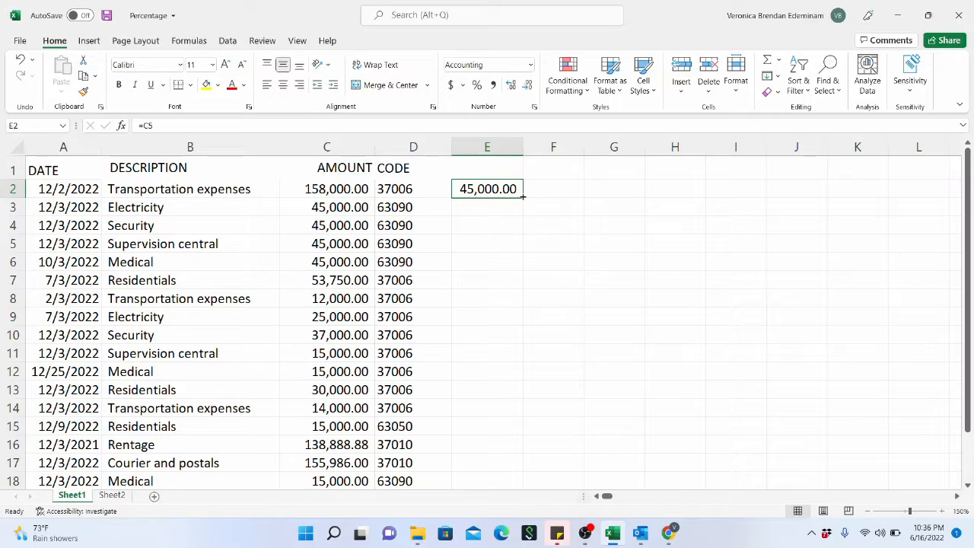
left_click_drag(522, 196, 520, 289)
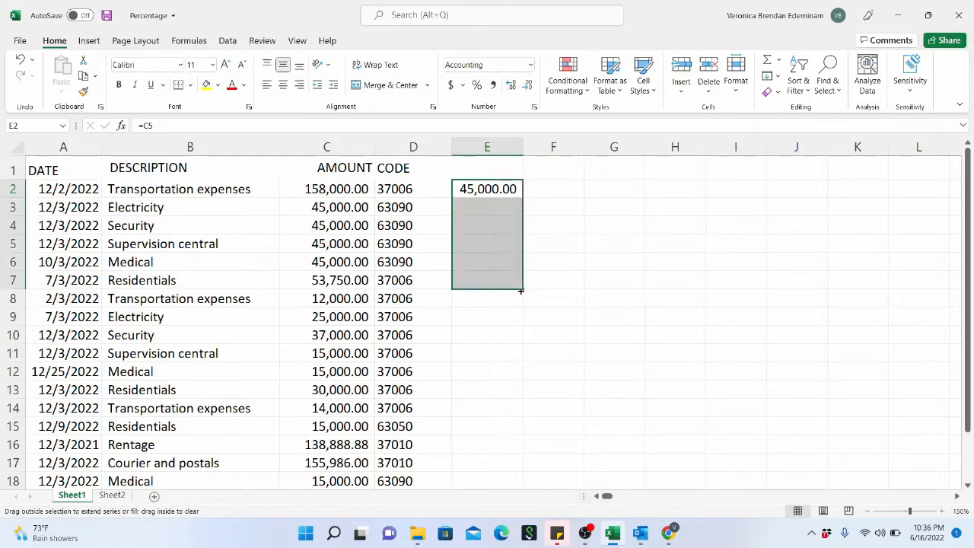
Step: Examine the copied formulas in E2:E7 cell by cell to compare their relative row references
left_click(501, 210)
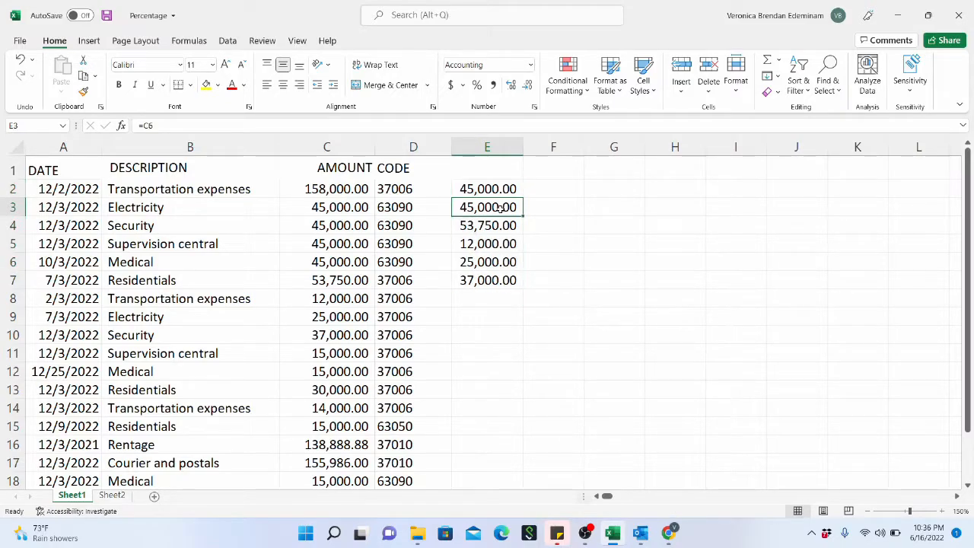
left_click(501, 192)
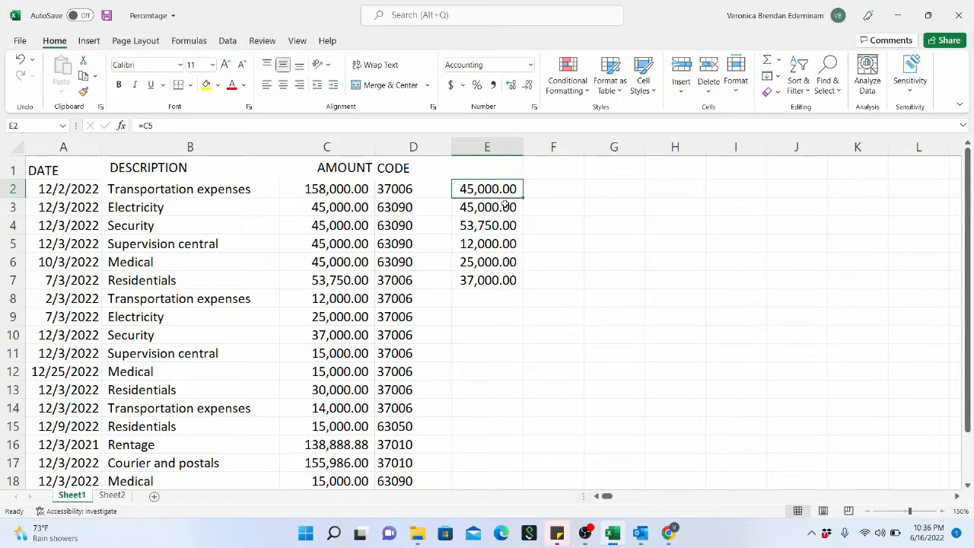
left_click(505, 206)
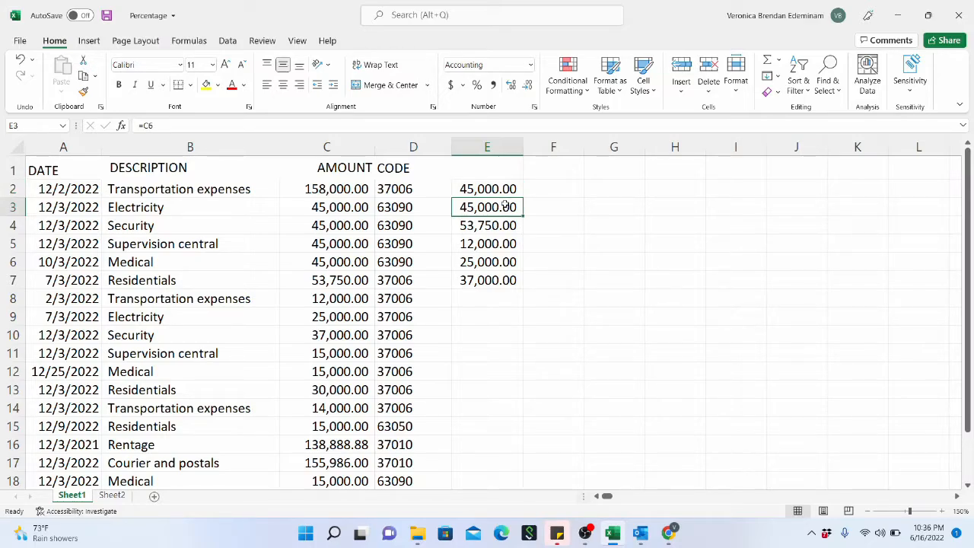
key("Down")
key("Down")
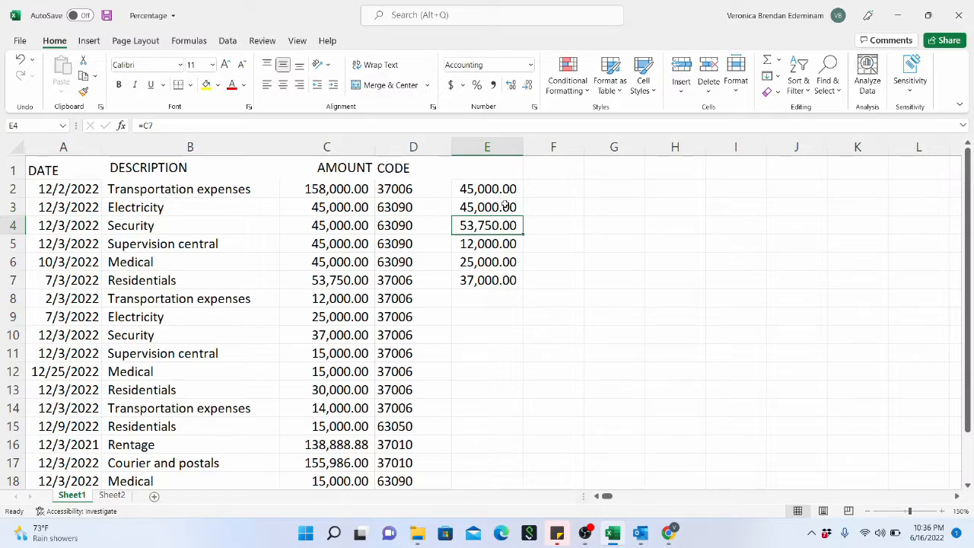
key("Down")
key("Down")
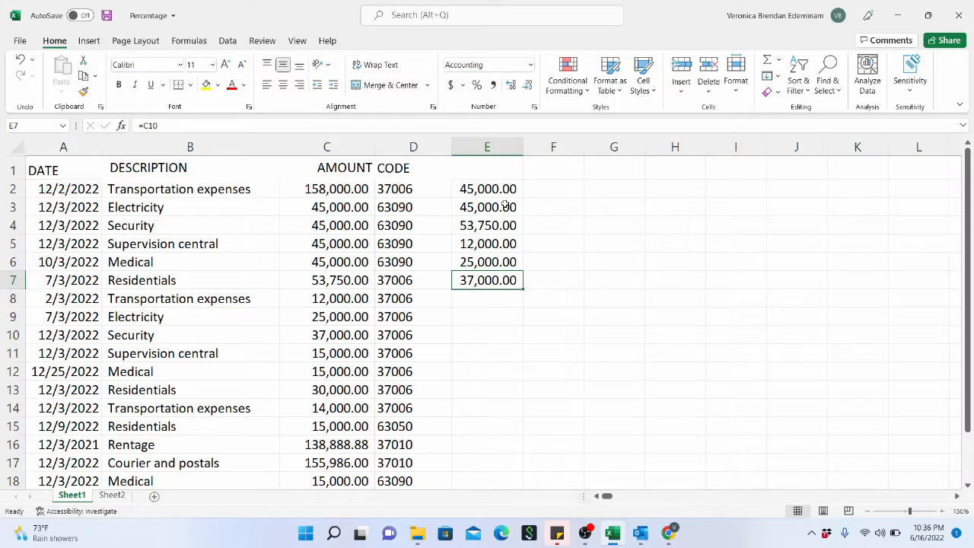
left_click(516, 192)
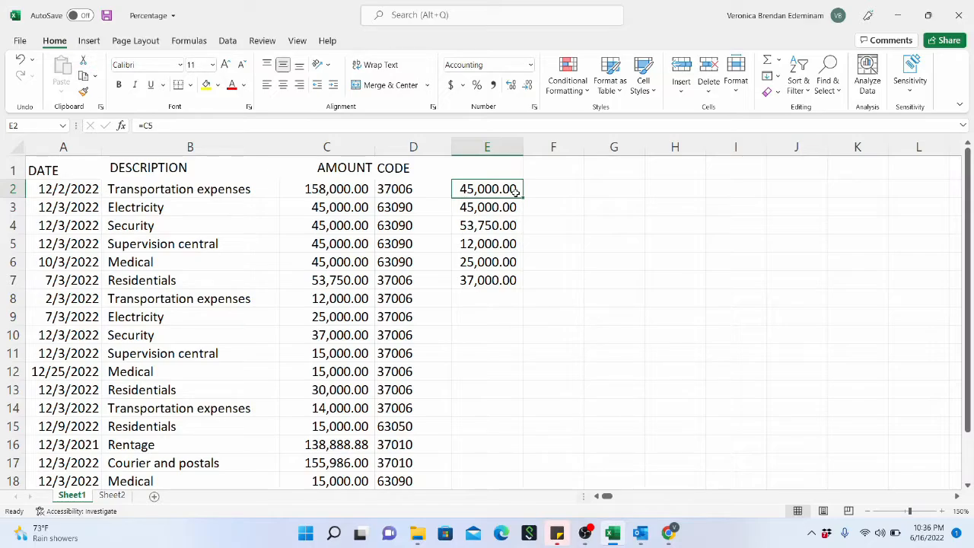
key("Down")
key("Down")
key("Down")
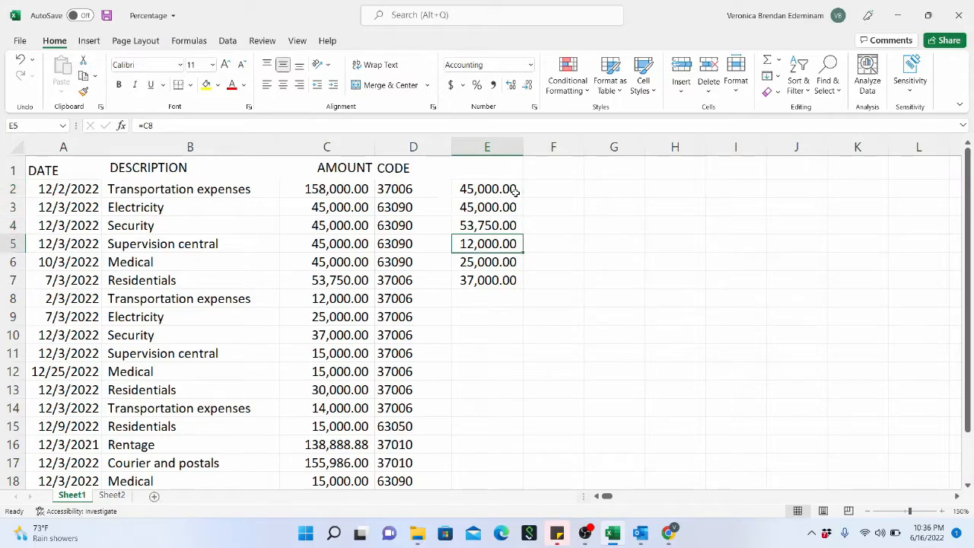
key("Up")
key("Up")
key("Up")
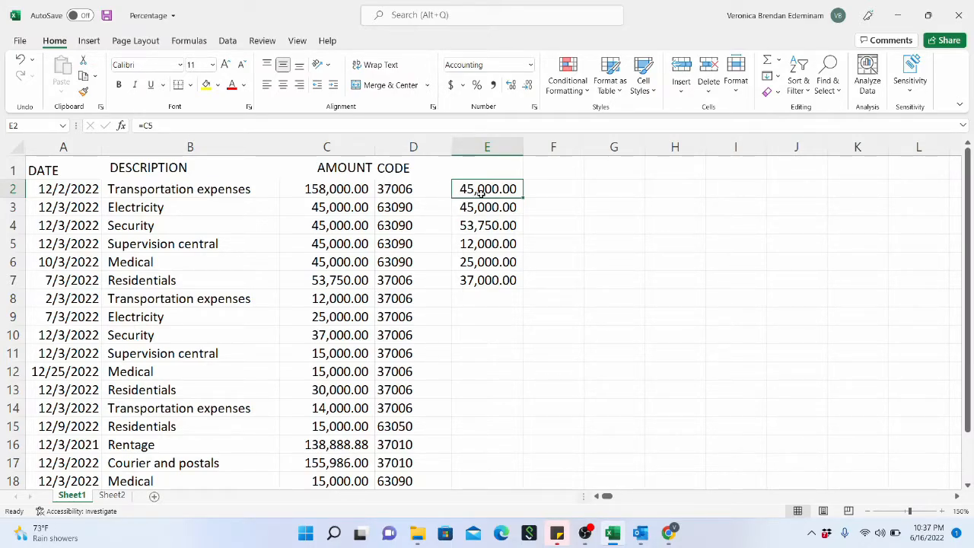
Step: Change the formula in E2 to the absolute reference =$C$5 and fill it down through E7
left_click(166, 128)
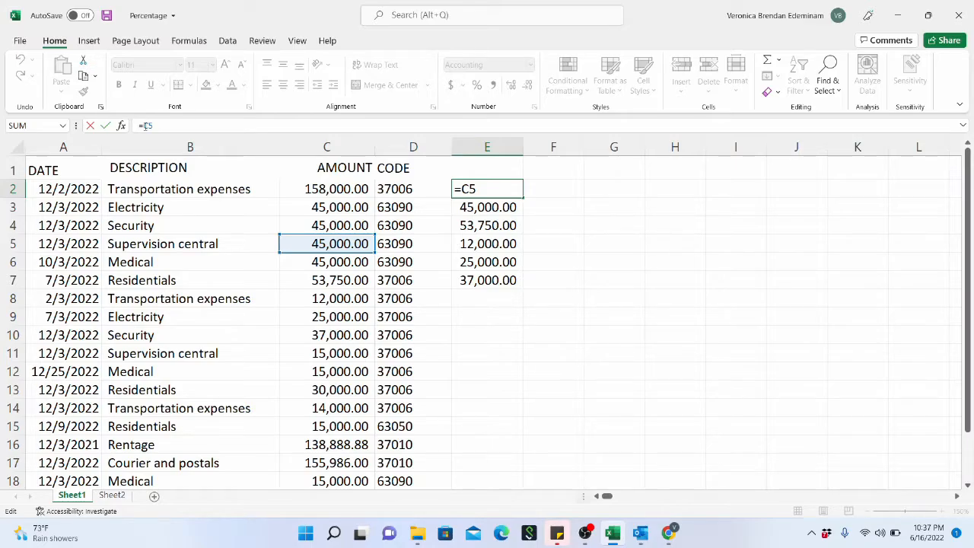
type("$")
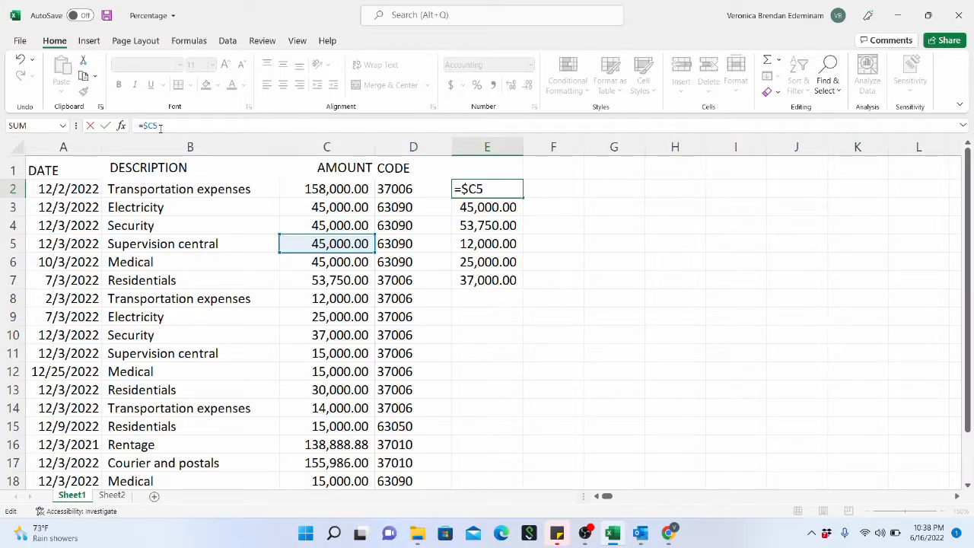
type("$")
key("BackSpace")
key("Return")
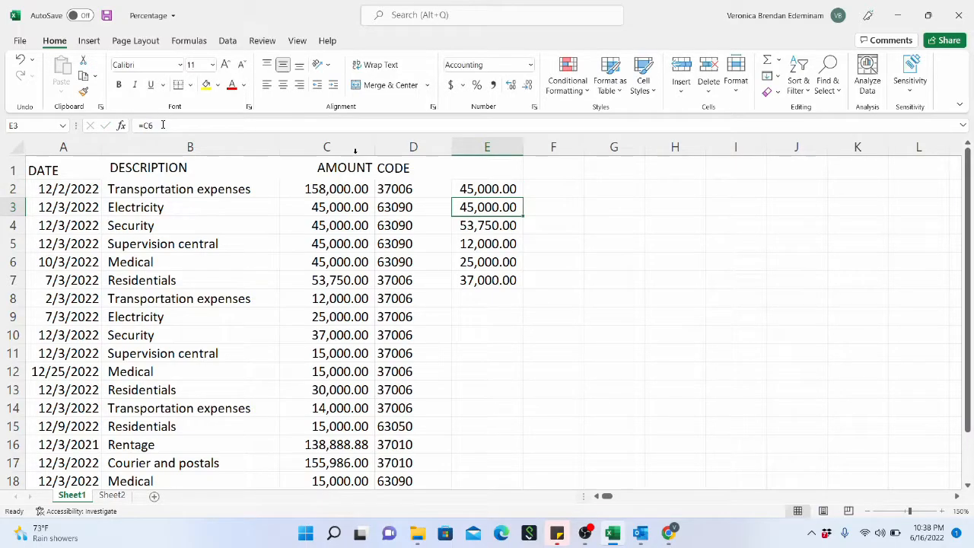
left_click(504, 190)
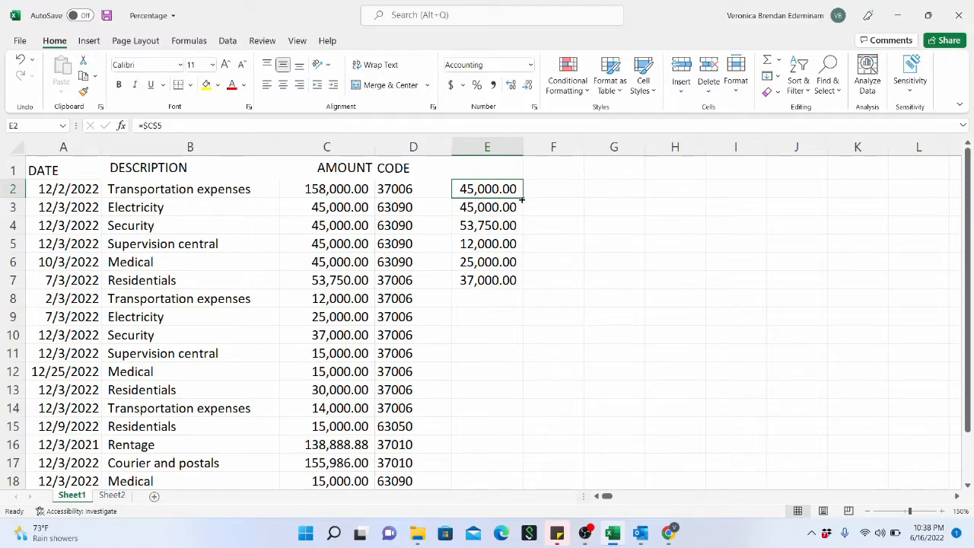
left_click_drag(522, 199, 514, 286)
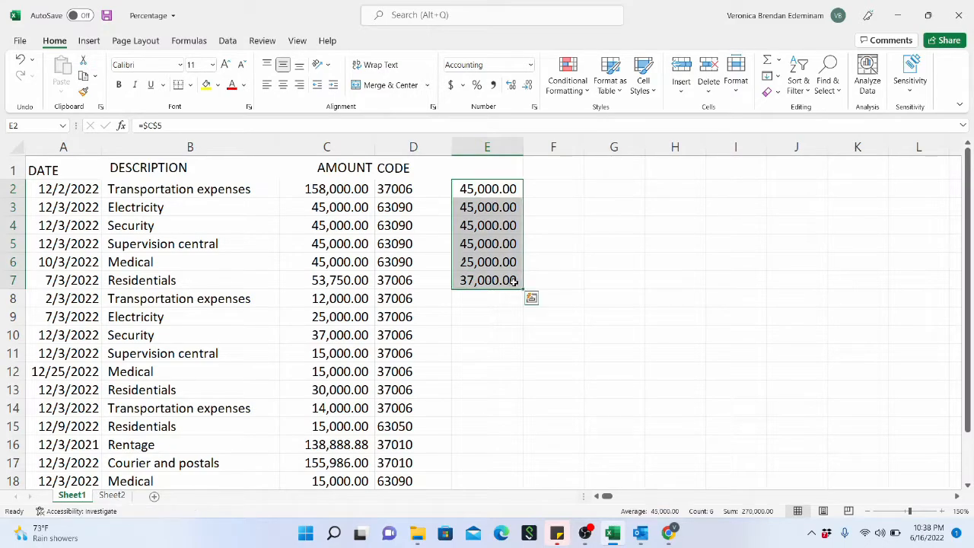
Step: Examine the refilled cells E2:E7 one by one to check which cell each absolute reference points to
left_click(494, 243)
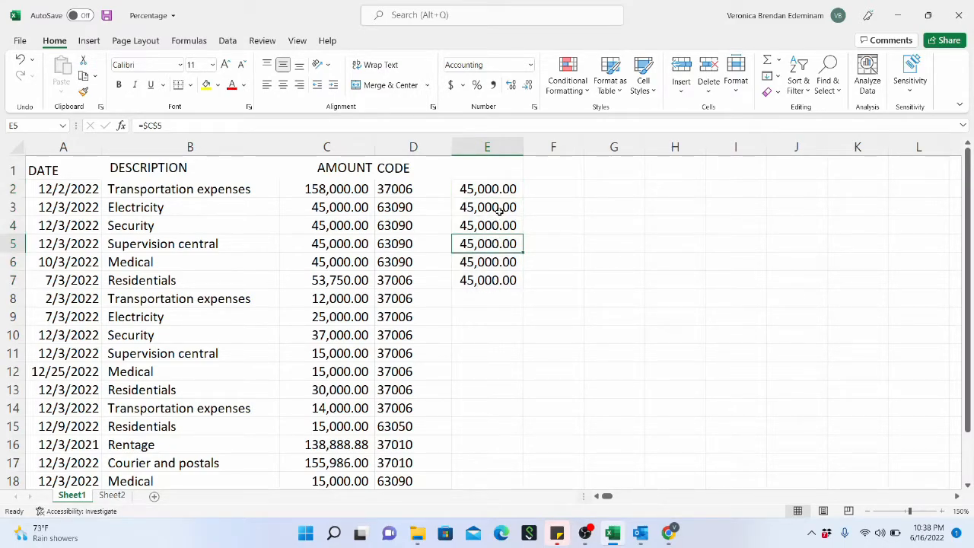
left_click(499, 207)
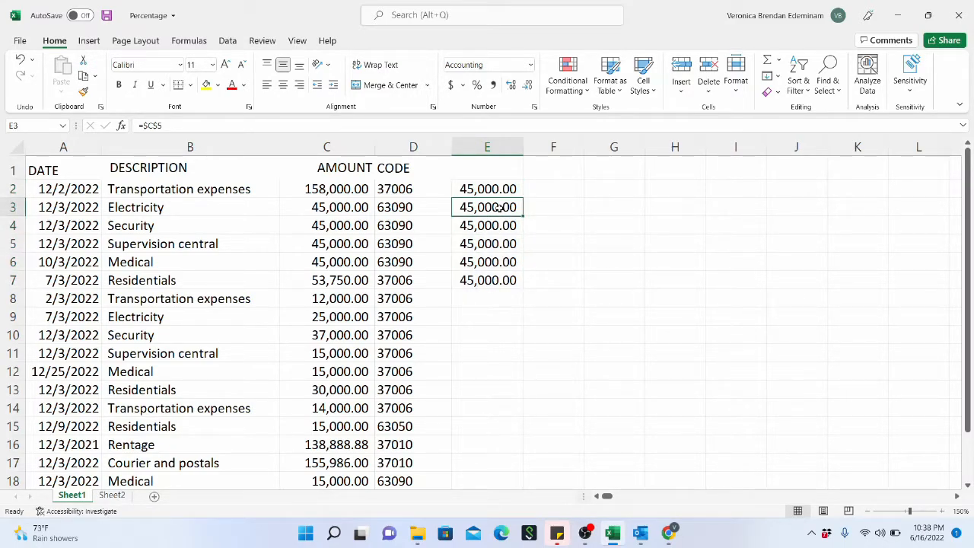
key("Down")
key("Down")
key("Down")
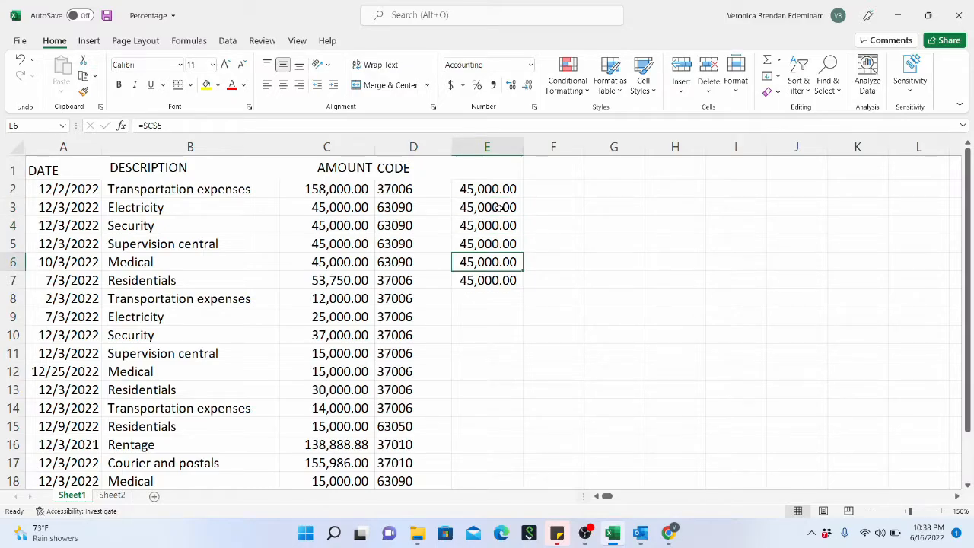
key("Up")
key("Up")
key("Down")
key("Down")
key("Down")
key("Up")
key("Up")
key("Up")
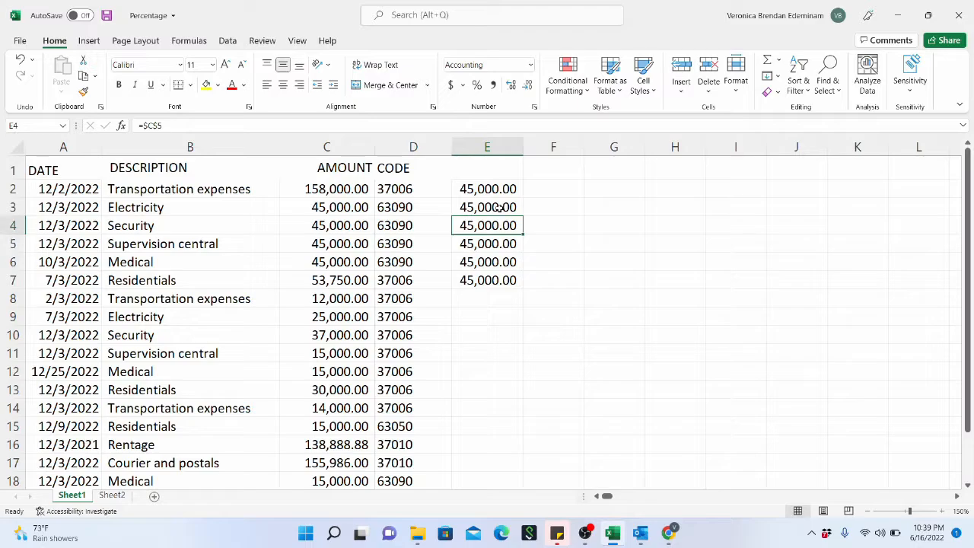
key("Up")
key("Up")
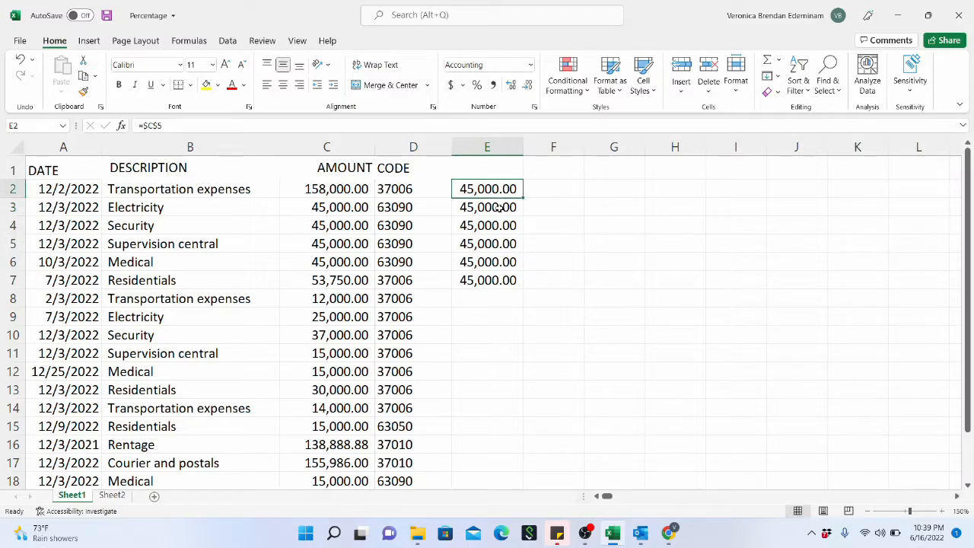
Step: Clear the contents of the formula cells E2:E7
left_click_drag(512, 192, 512, 278)
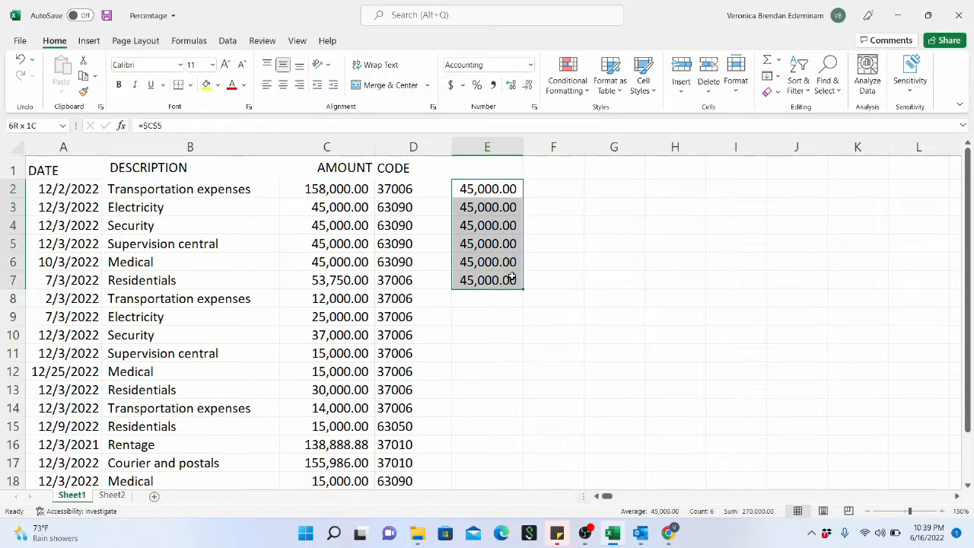
key("Delete")
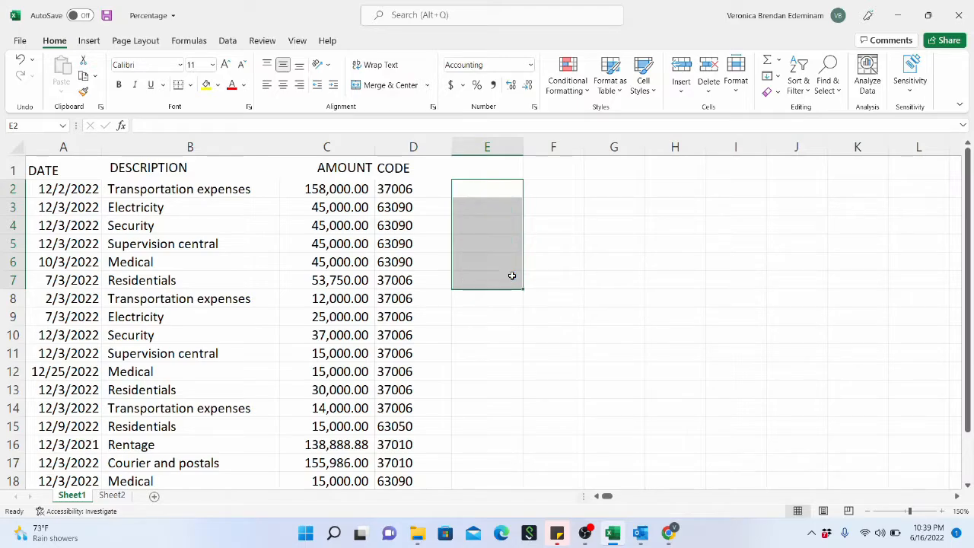
left_click(331, 225)
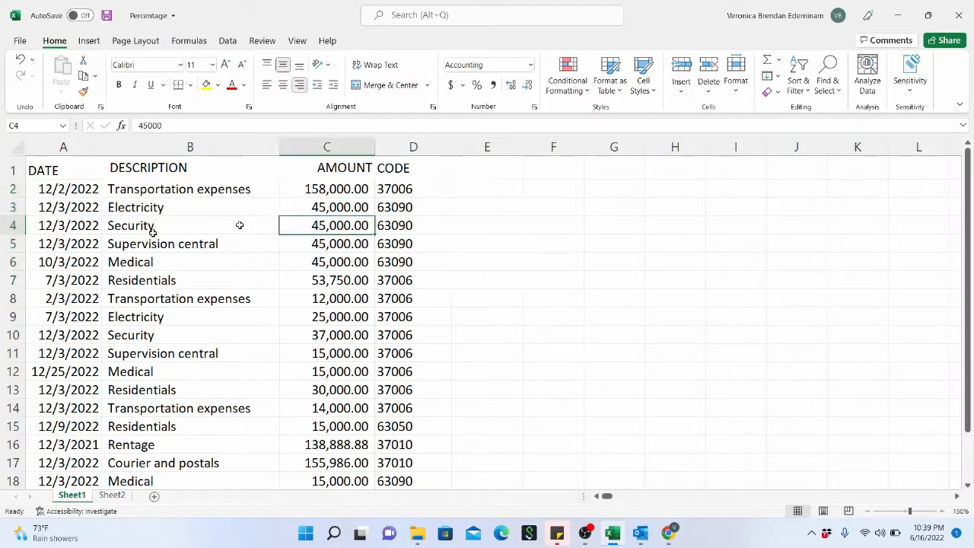
left_click(11, 170)
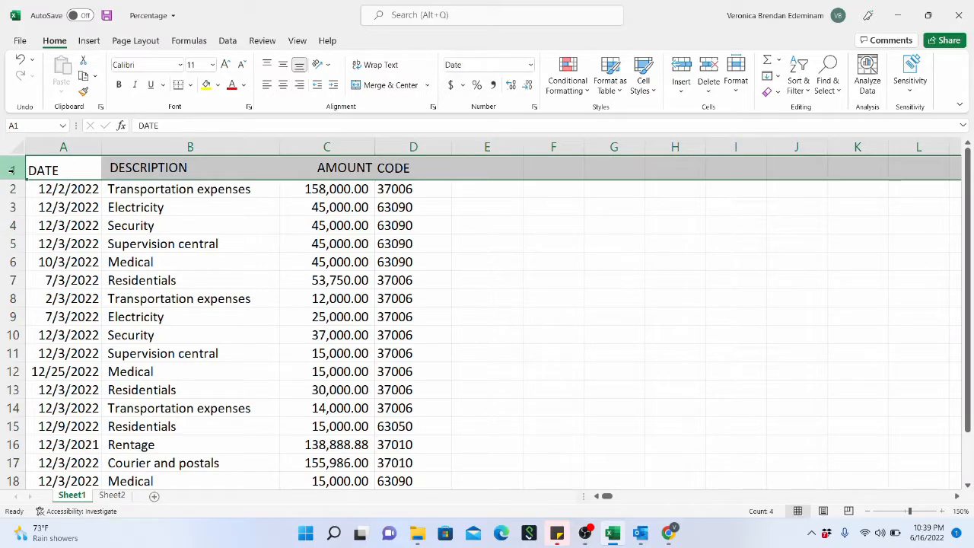
left_click_drag(13, 170, 15, 189)
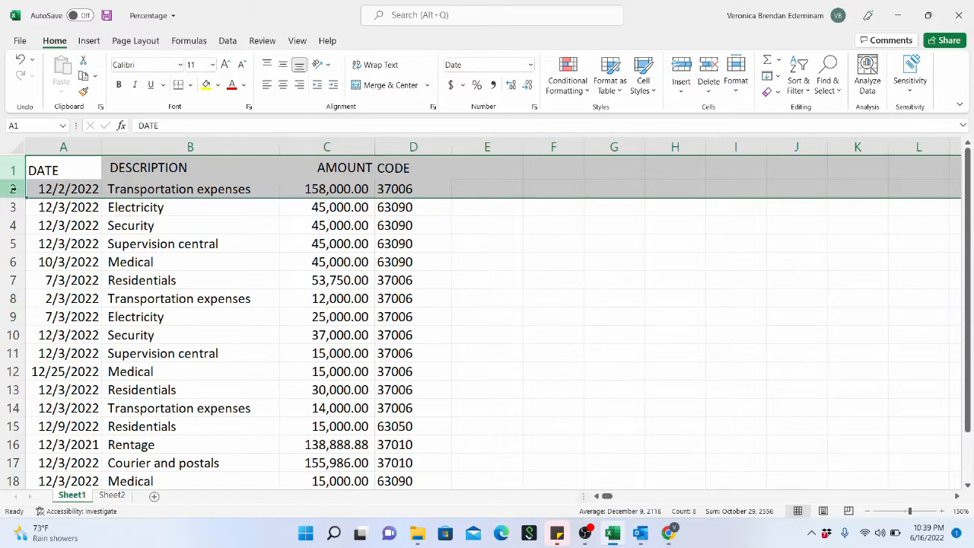
left_click(557, 167)
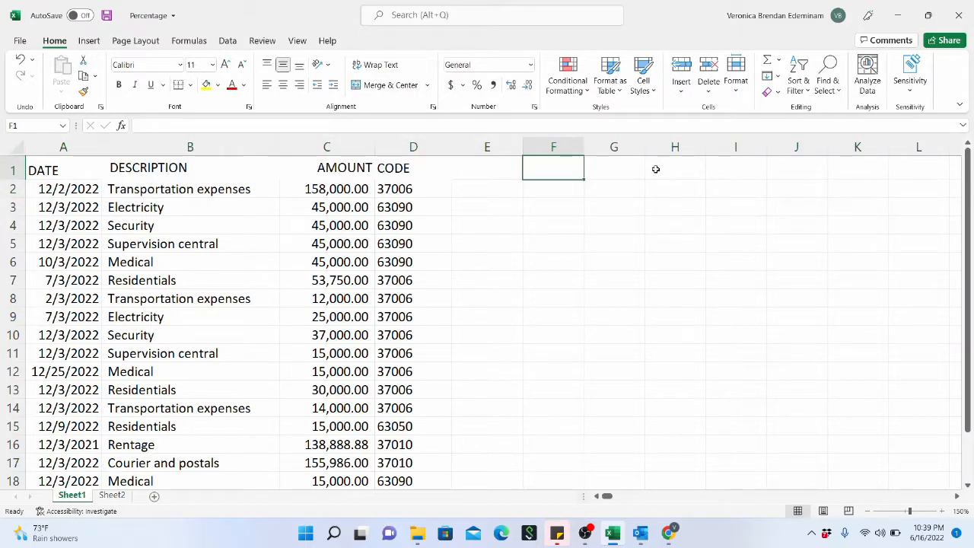
Step: Enter the label "Conditionally format cell if:" in H1 and the threshold value 40000 in K1
left_click(656, 169)
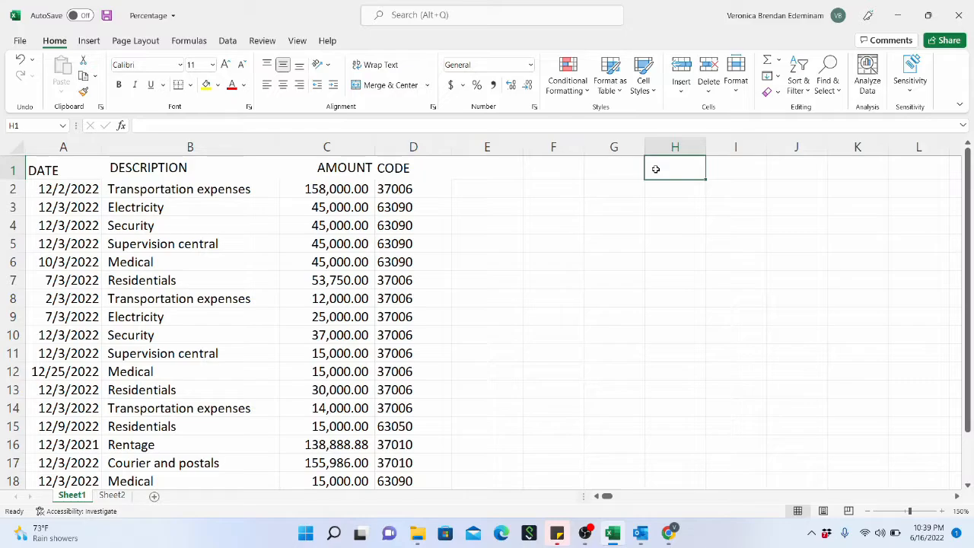
type("Cond")
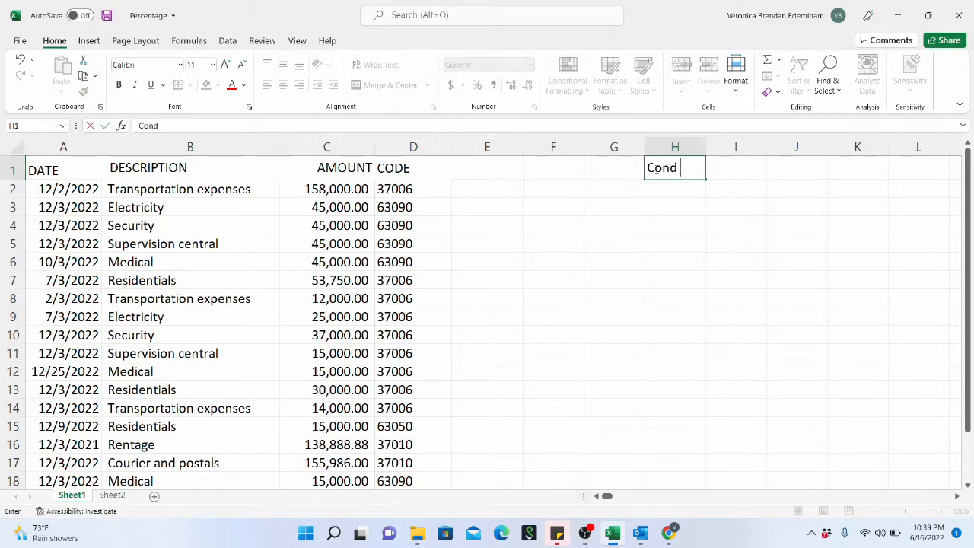
type("itionally format ce")
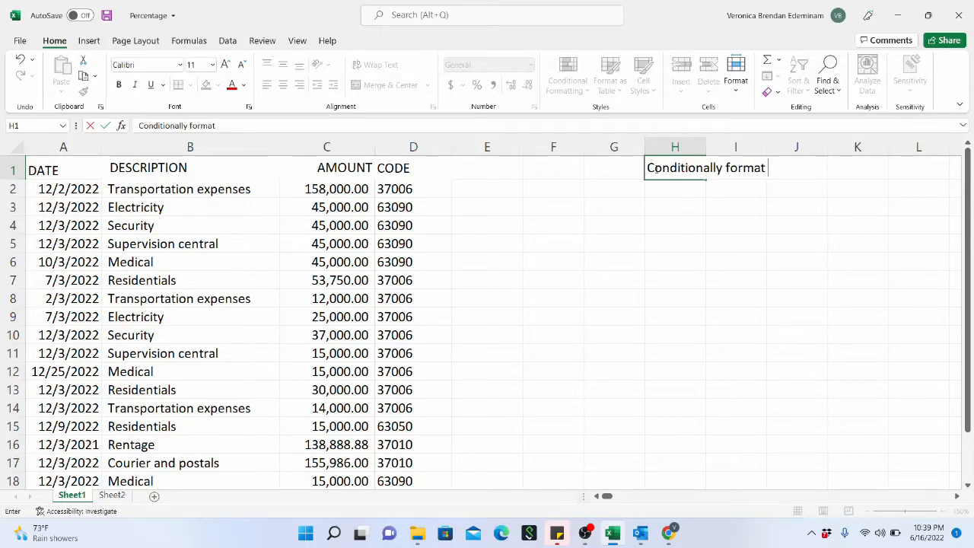
type("ll if:")
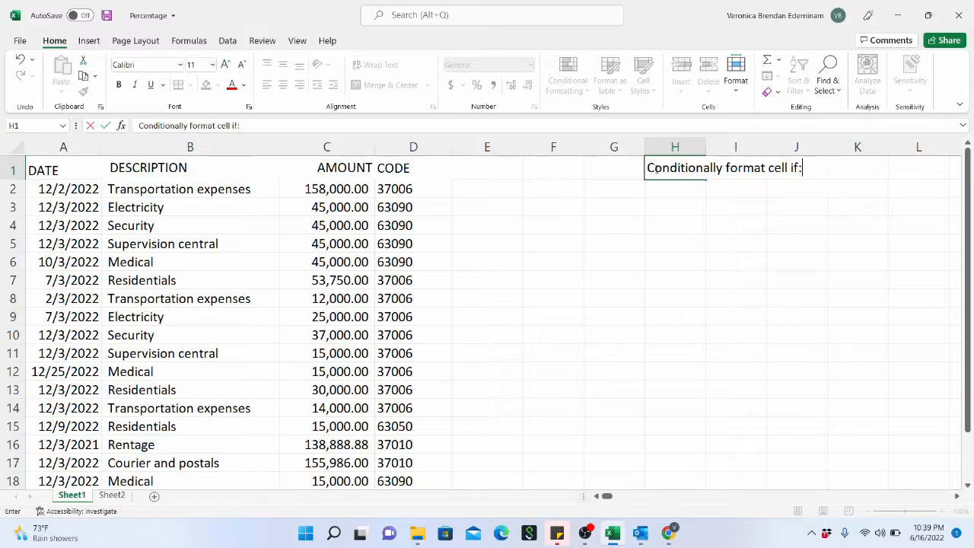
key("Tab")
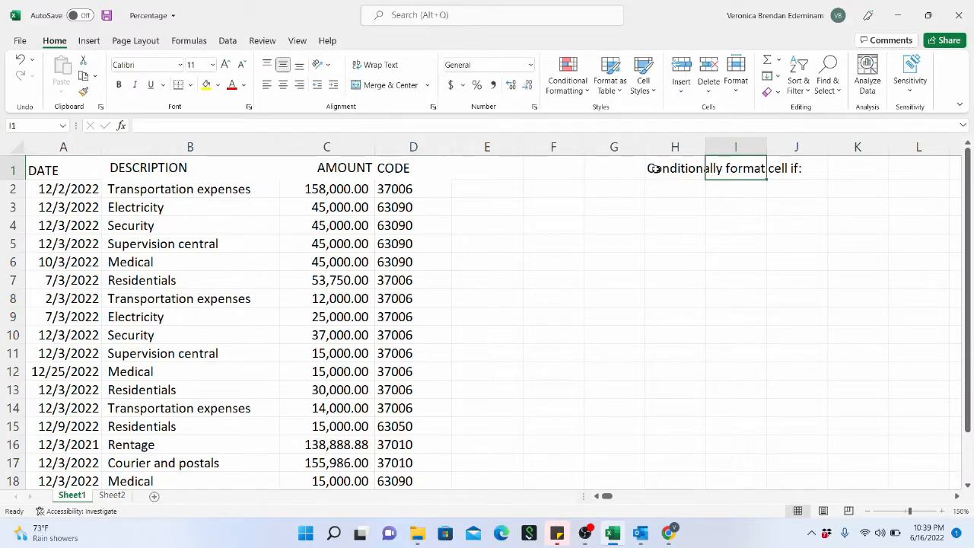
key("Tab")
key("Tab")
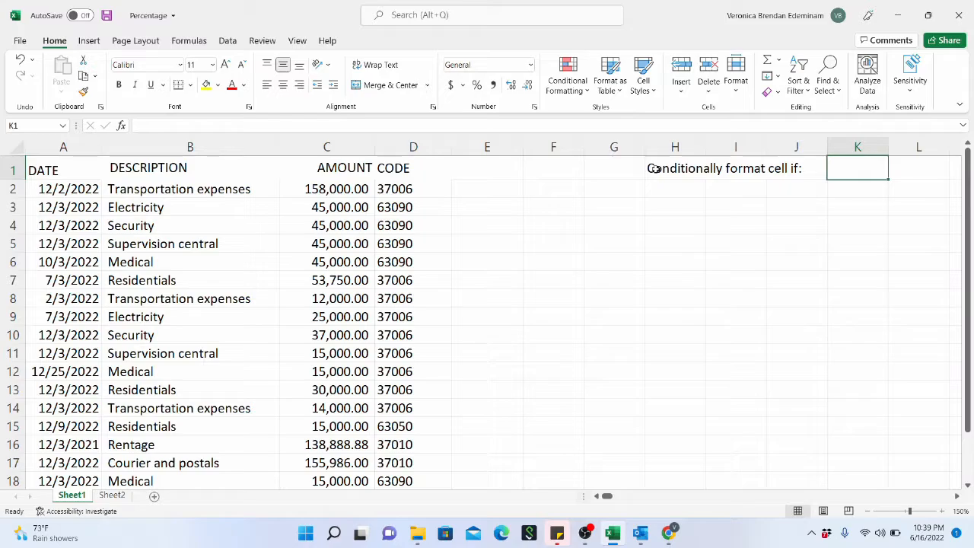
type("40000")
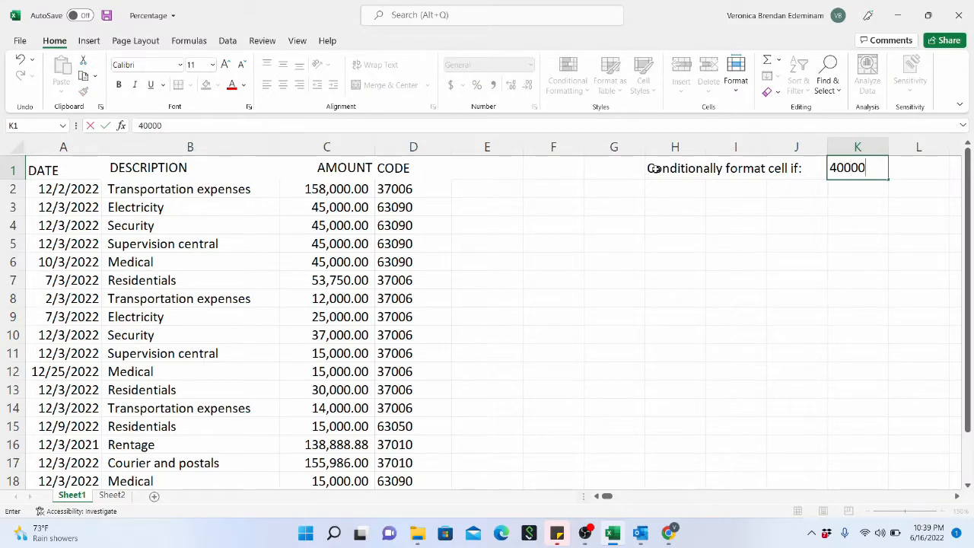
left_click(571, 209)
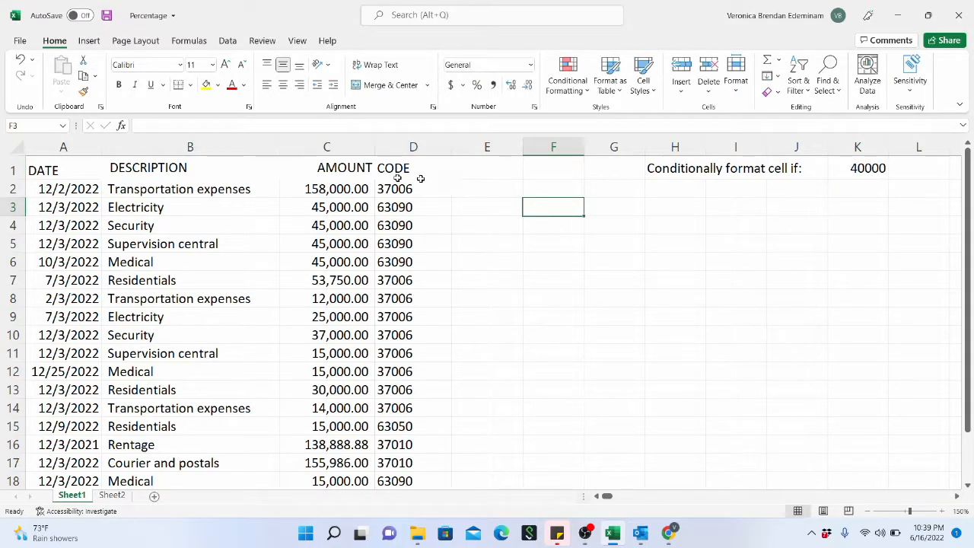
left_click(357, 145)
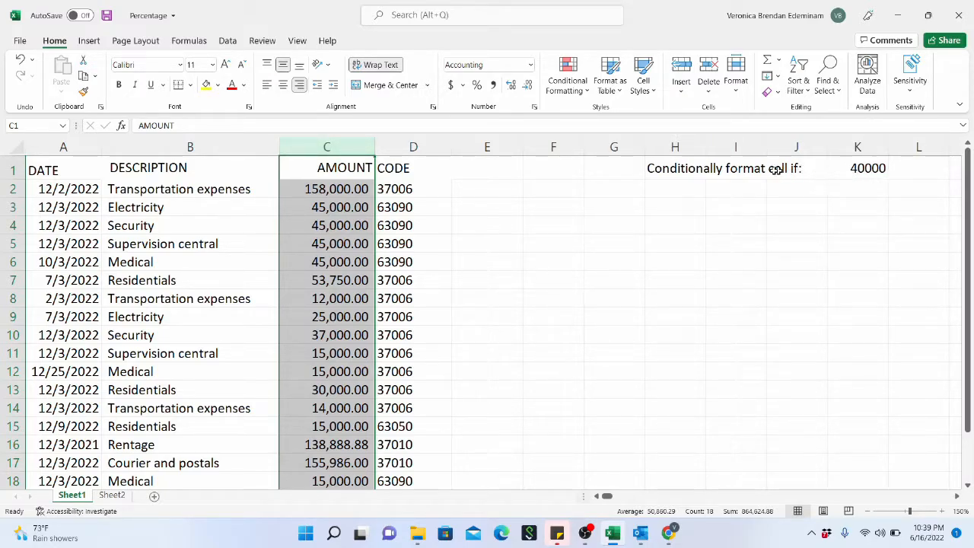
left_click(861, 169)
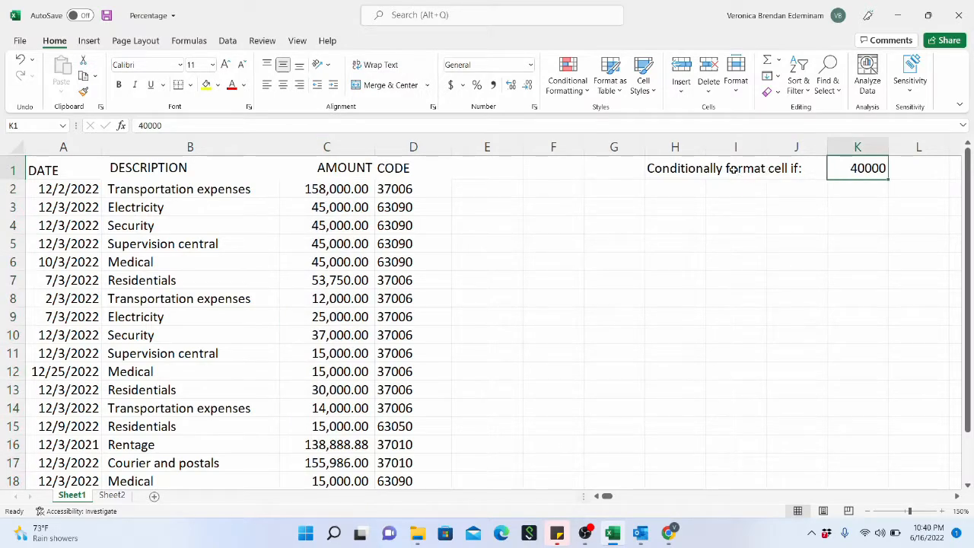
left_click(733, 169)
Step: Extend the label in H1 to read "Conditionally format cell if greater than:" and widen column H so the full text fits before K1
left_click(659, 169)
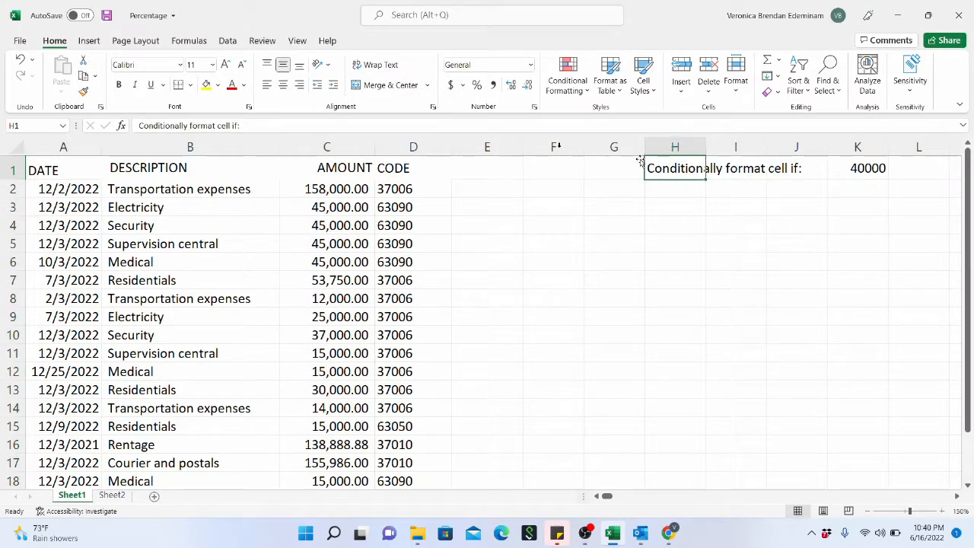
left_click(242, 125)
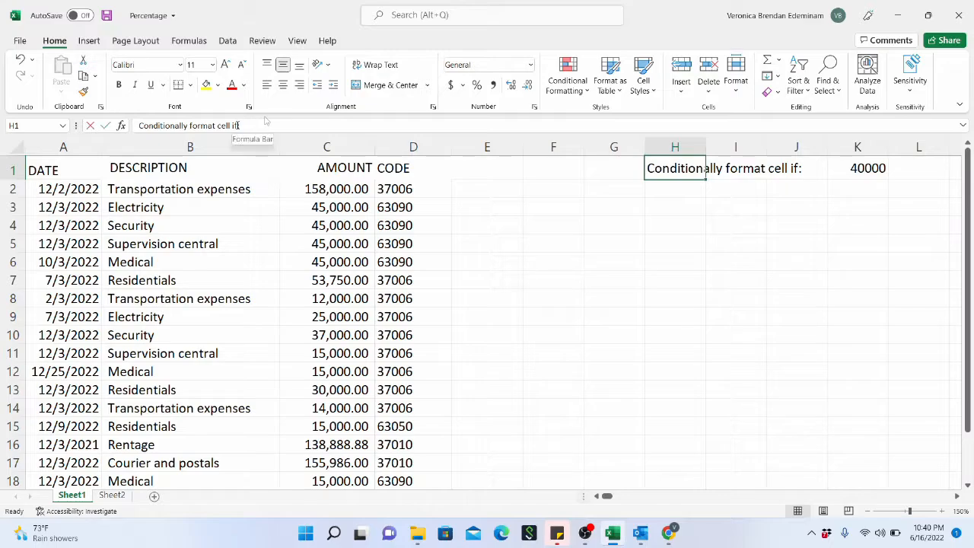
type("grea")
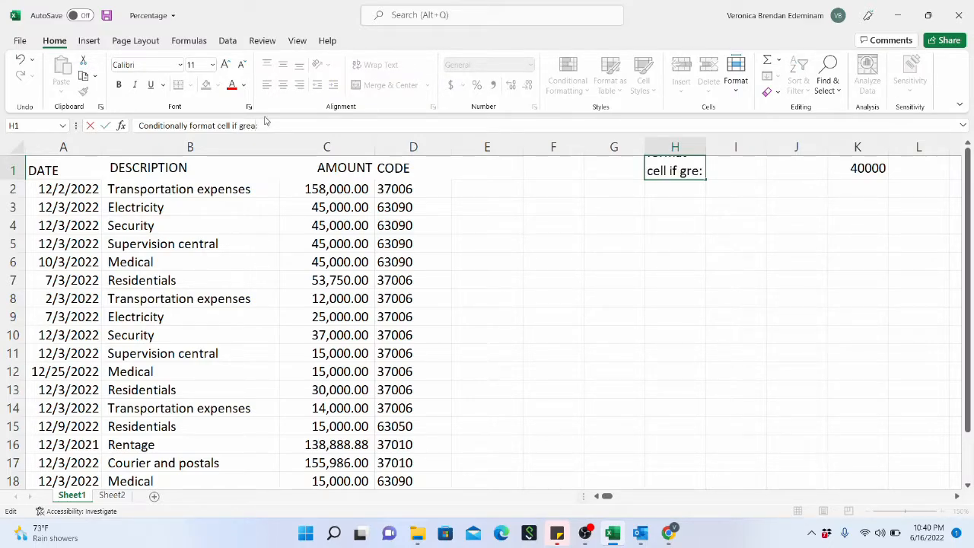
type("ter than")
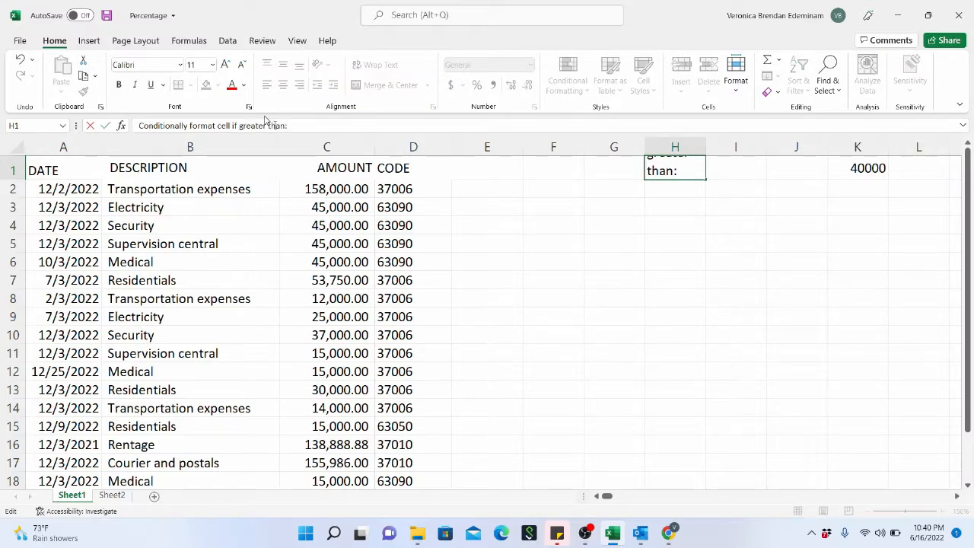
left_click(540, 238)
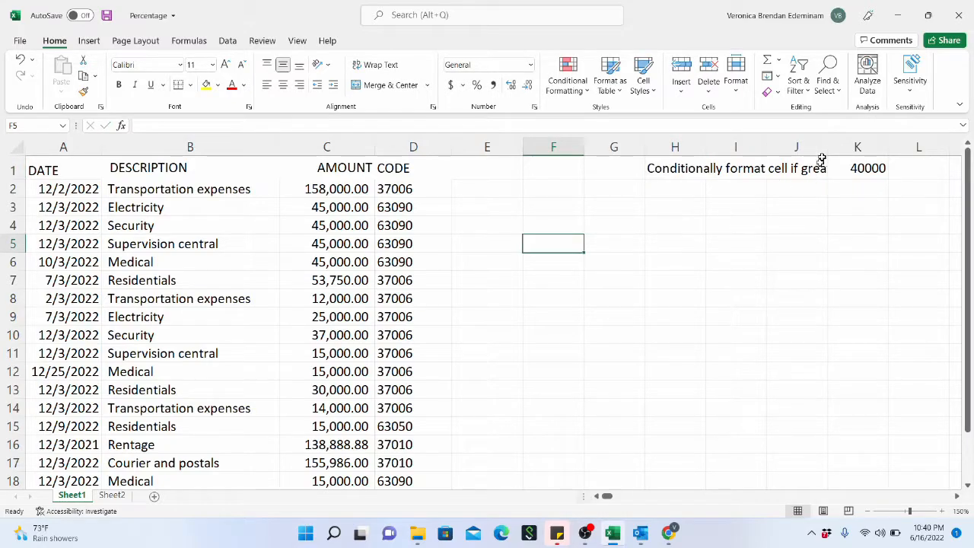
left_click_drag(706, 146, 771, 148)
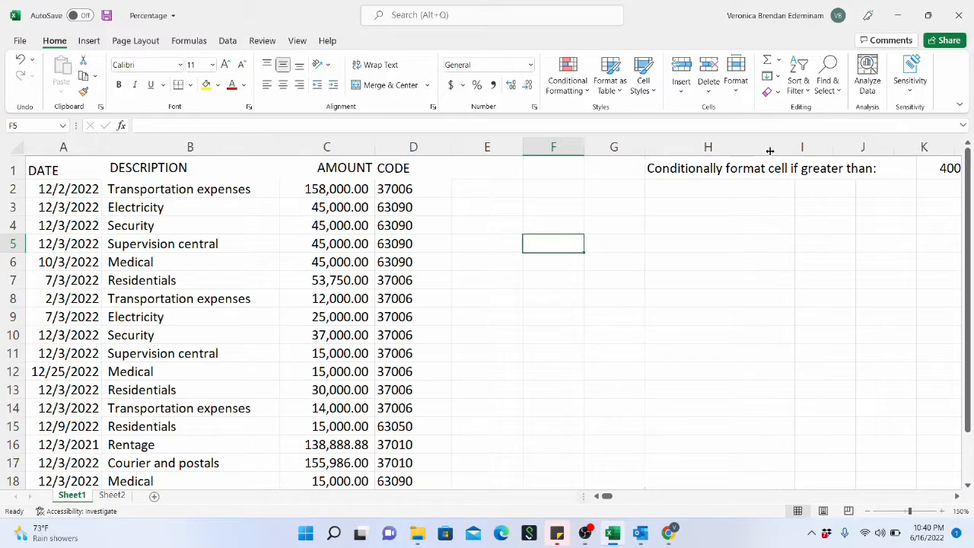
left_click(696, 179)
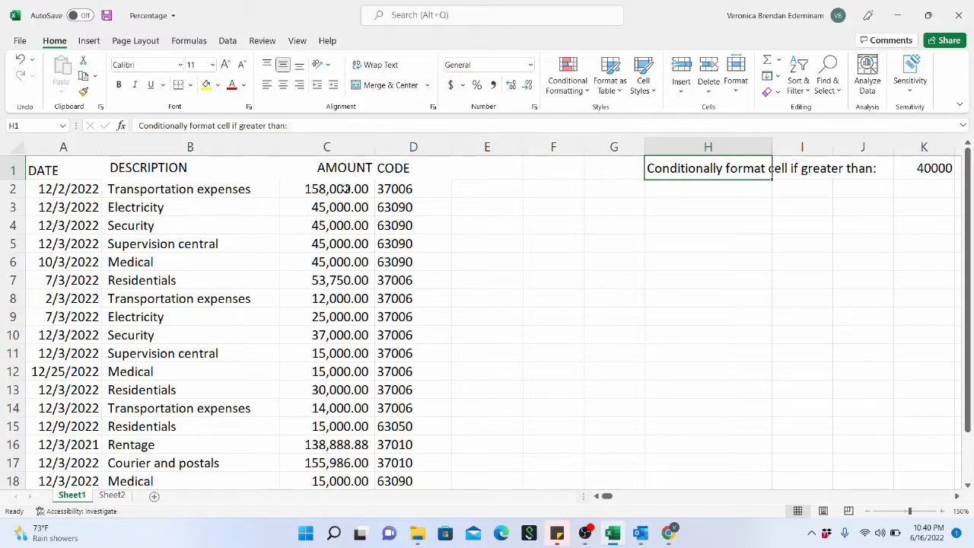
Step: Set up a formula-based conditional formatting rule for the amounts in C2:C18 with the formula =$C$2>=$K$1
left_click_drag(341, 191, 348, 398)
scroll(348, 398, "up", 2)
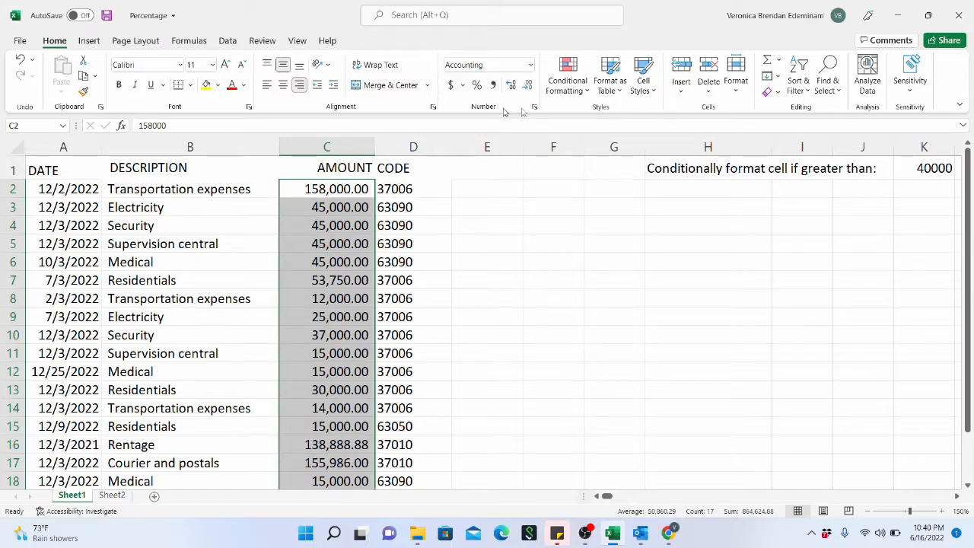
left_click(588, 94)
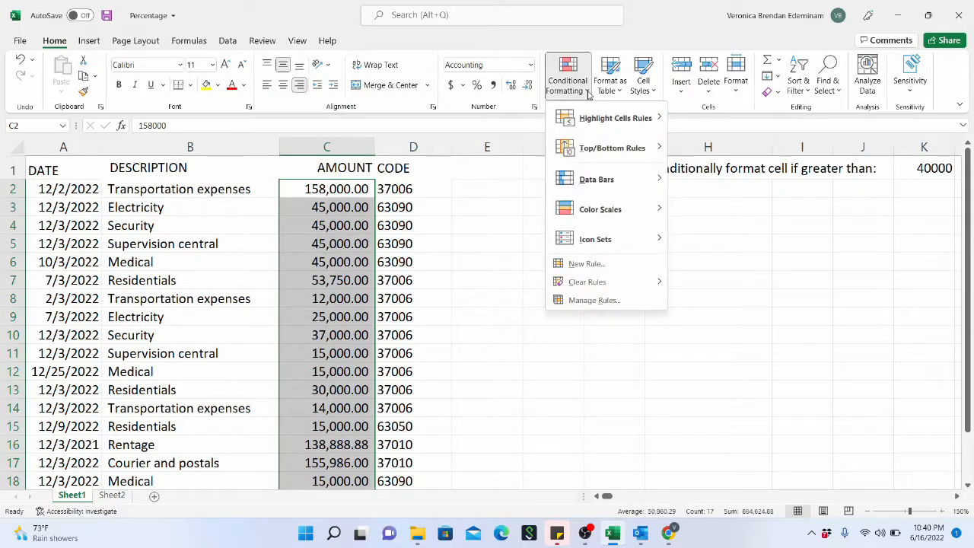
left_click(596, 267)
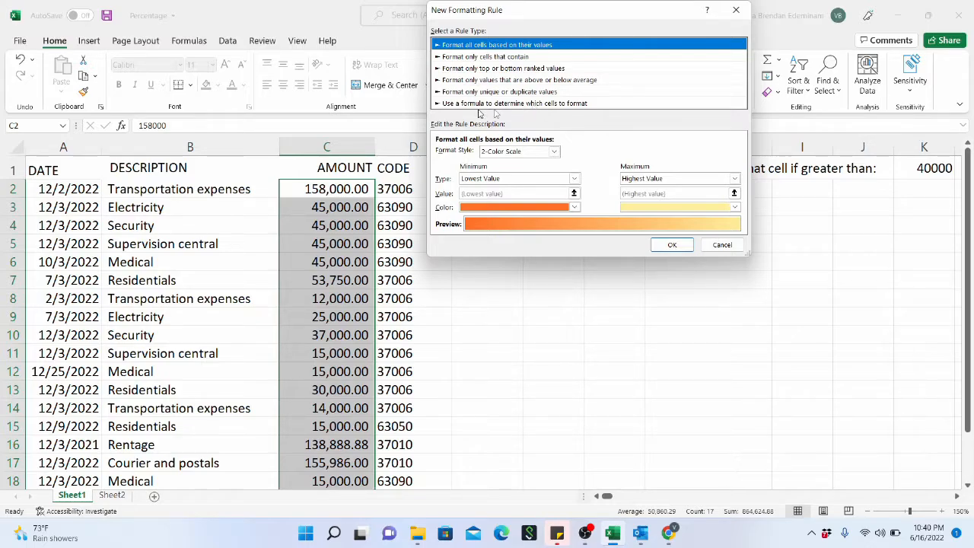
left_click(574, 104)
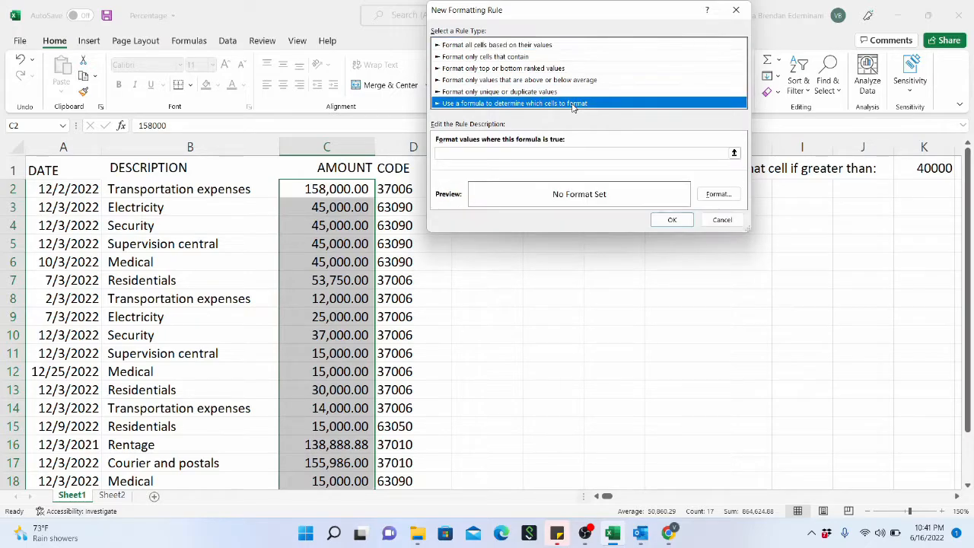
left_click(551, 152)
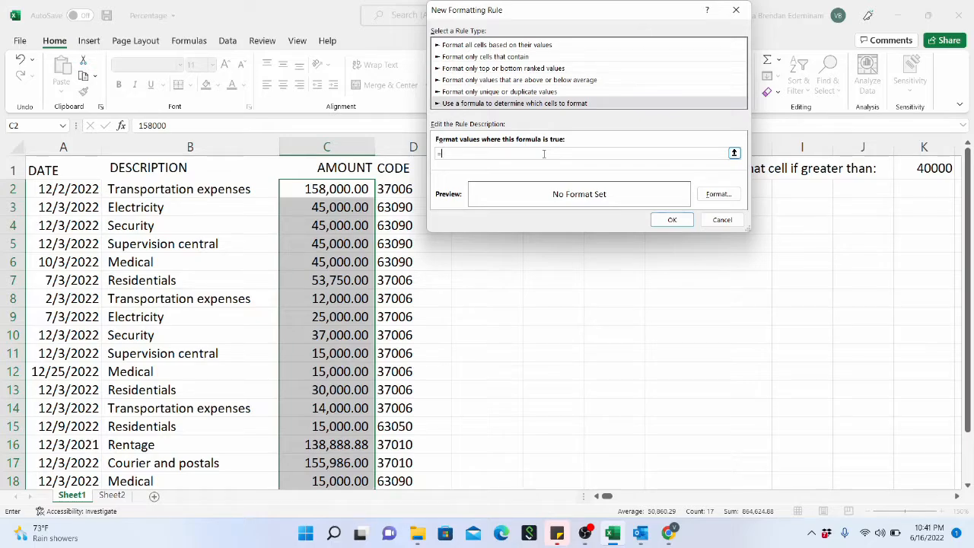
left_click(345, 189)
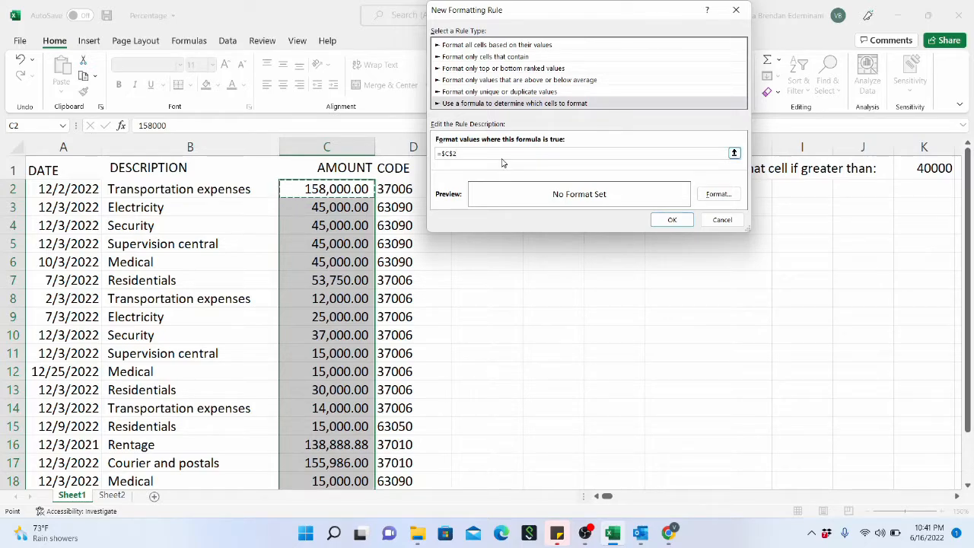
type(">=")
left_click(927, 172)
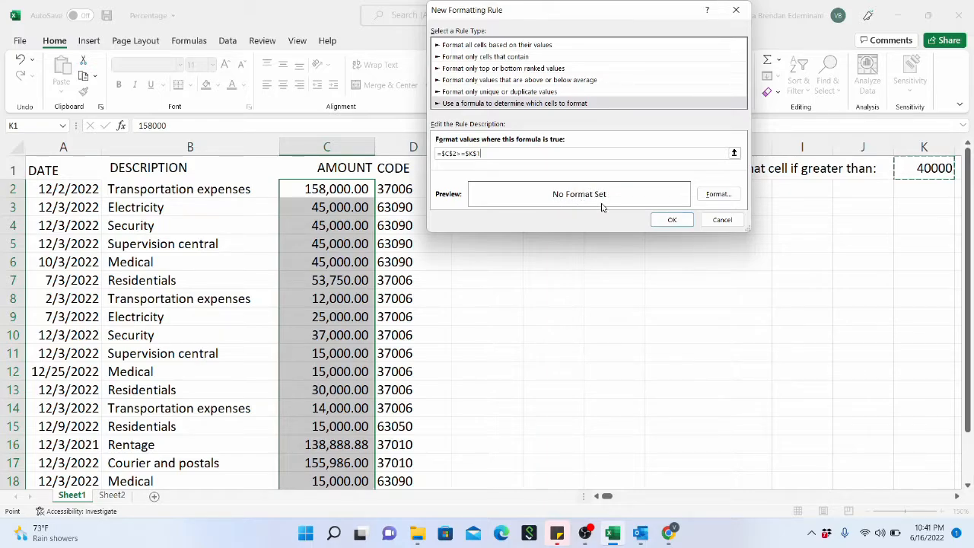
Step: Give the formatting rule a light orange background fill and apply it to the selected amounts
left_click(717, 197)
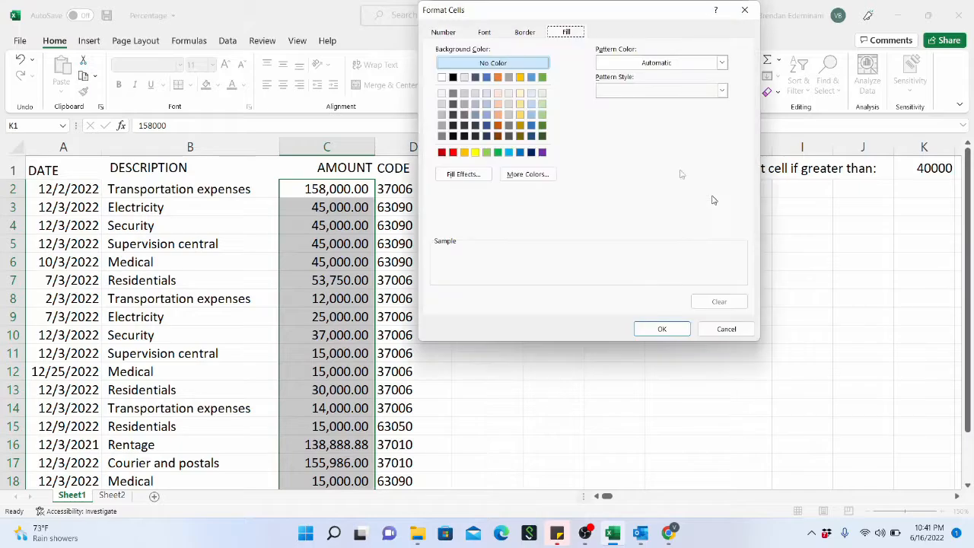
left_click(485, 34)
left_click(527, 36)
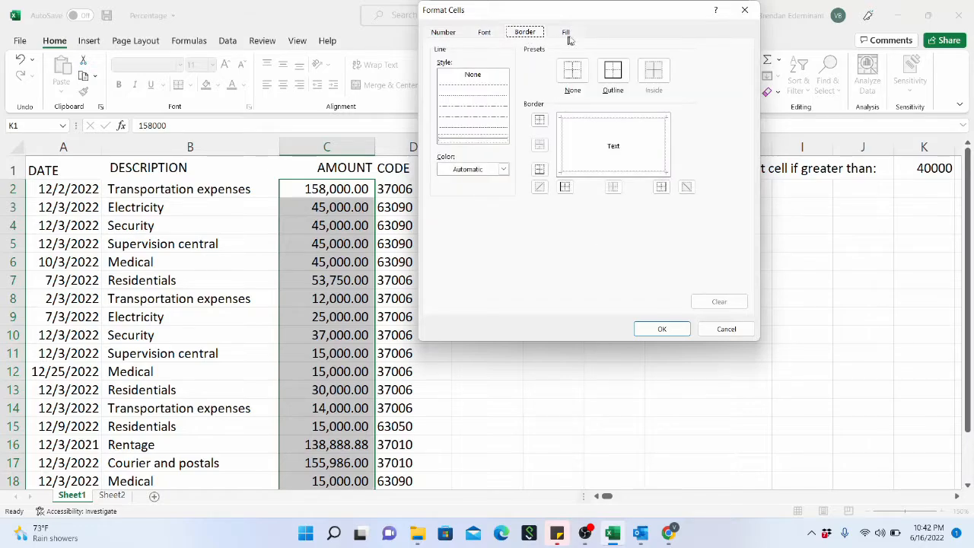
left_click(570, 36)
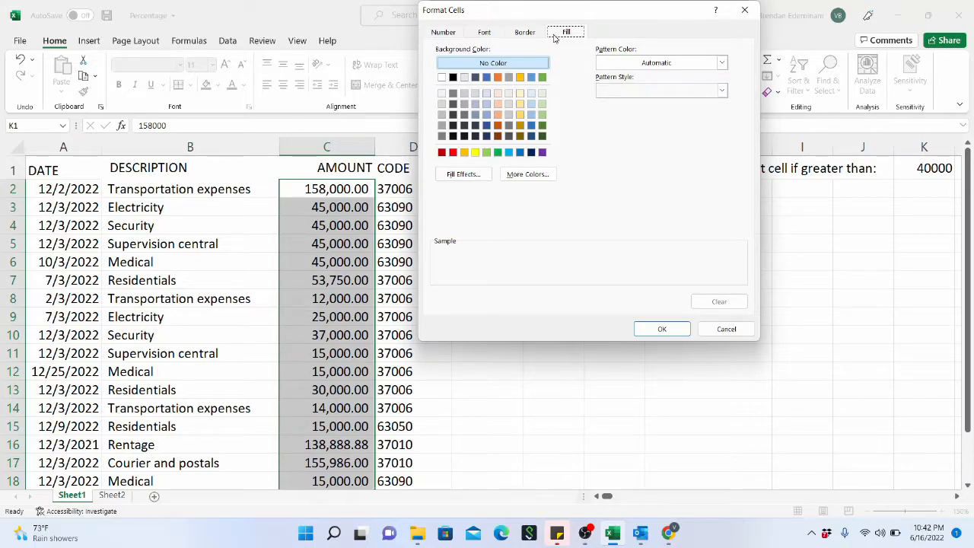
left_click(498, 106)
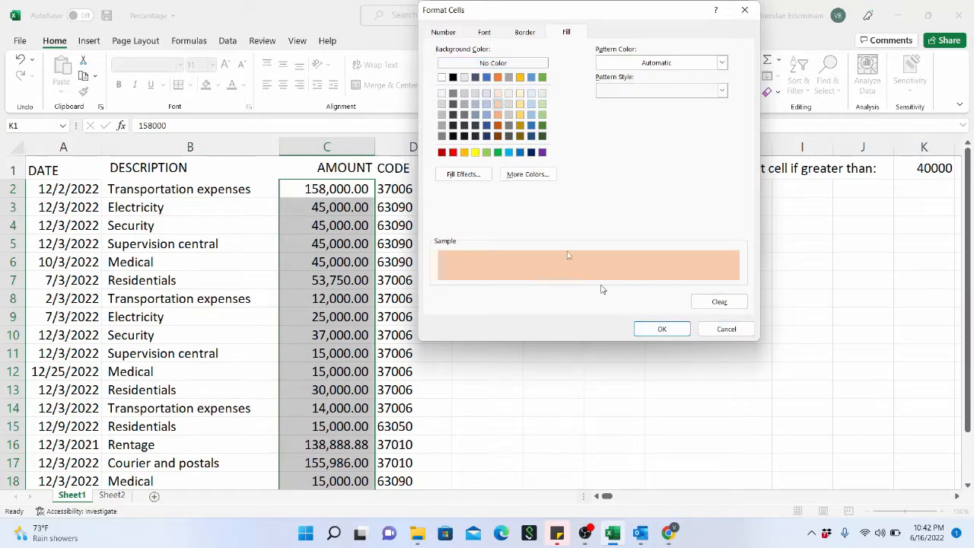
left_click(662, 328)
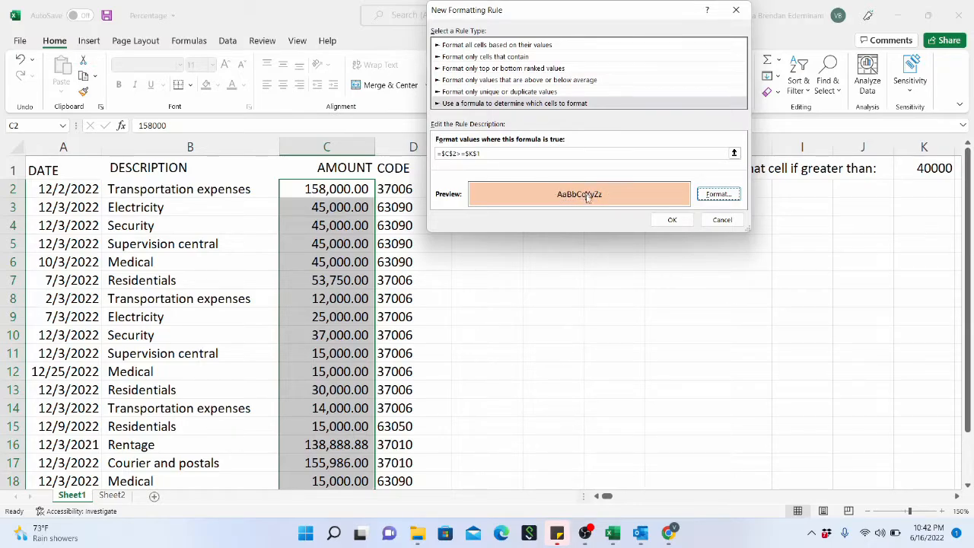
left_click(659, 219)
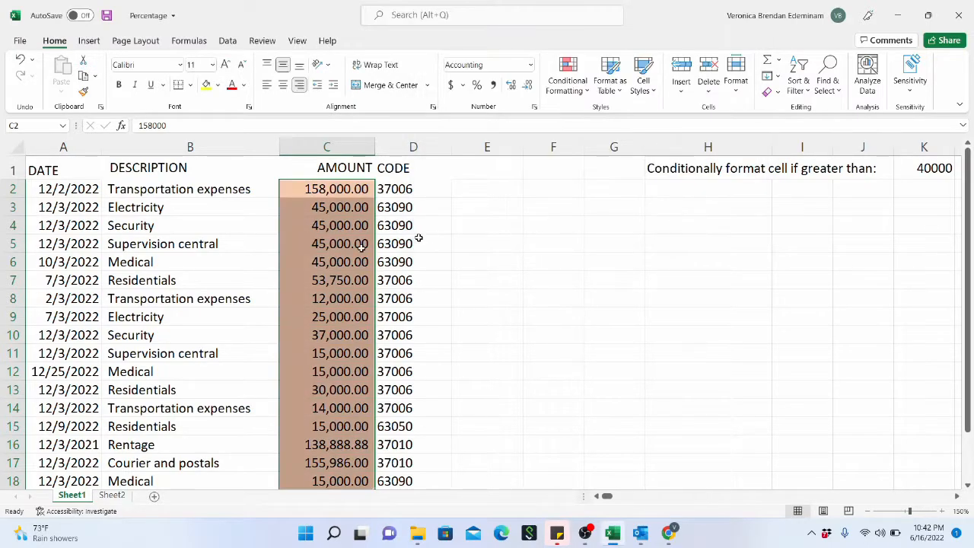
scroll(360, 256, "down", 2)
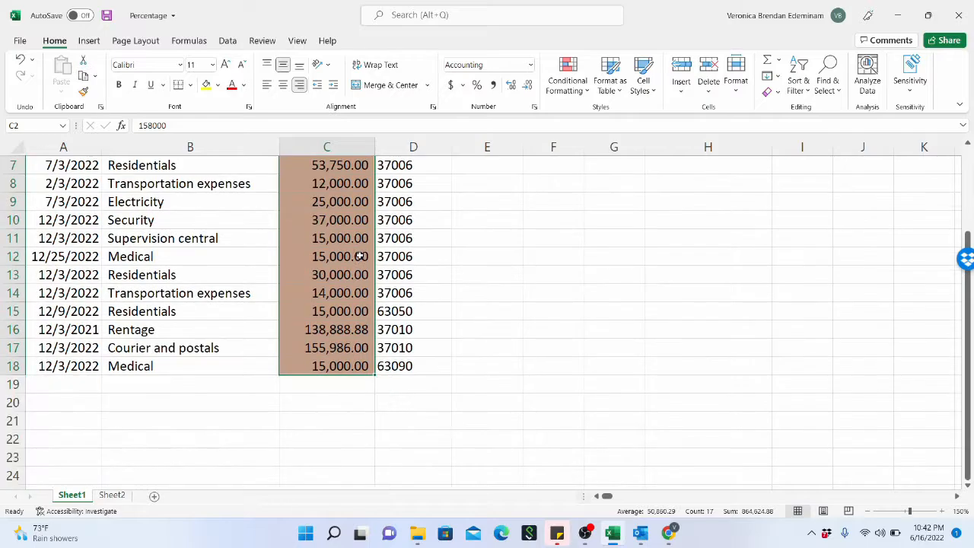
Step: Examine the fill on the amounts in C2:C18, comparing values above and below the threshold in K1
scroll(360, 256, "up", 2)
left_click(356, 189)
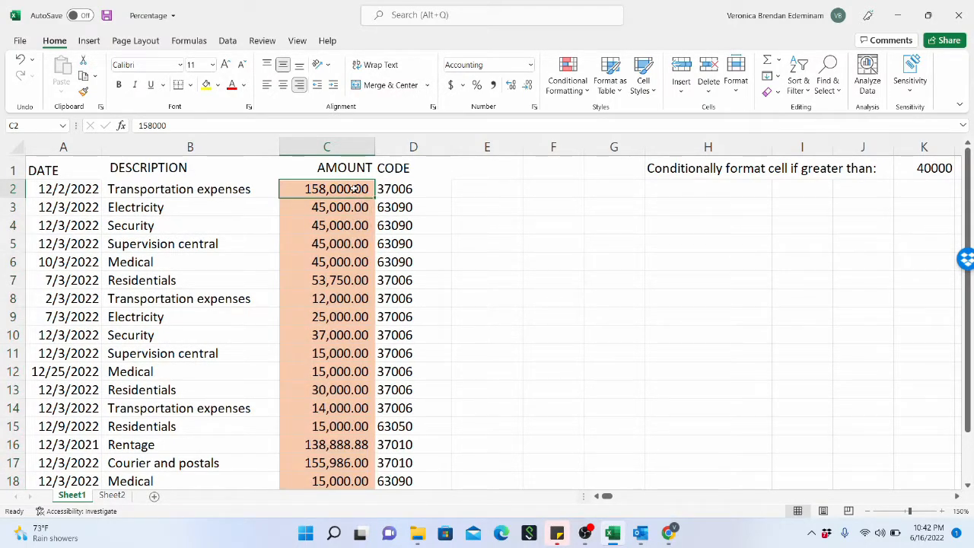
scroll(353, 190, "down", 2)
scroll(350, 190, "up", 2)
left_click_drag(348, 189, 343, 475)
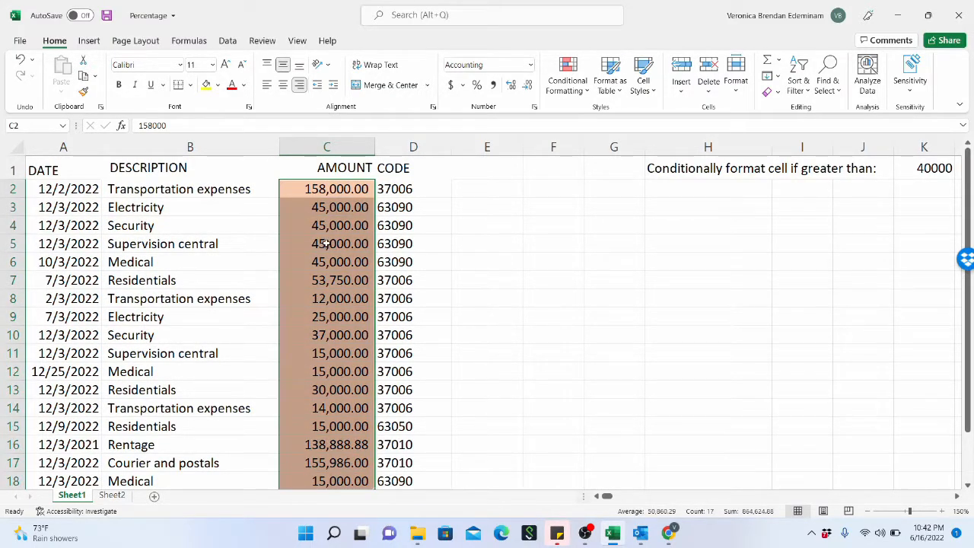
left_click(337, 214)
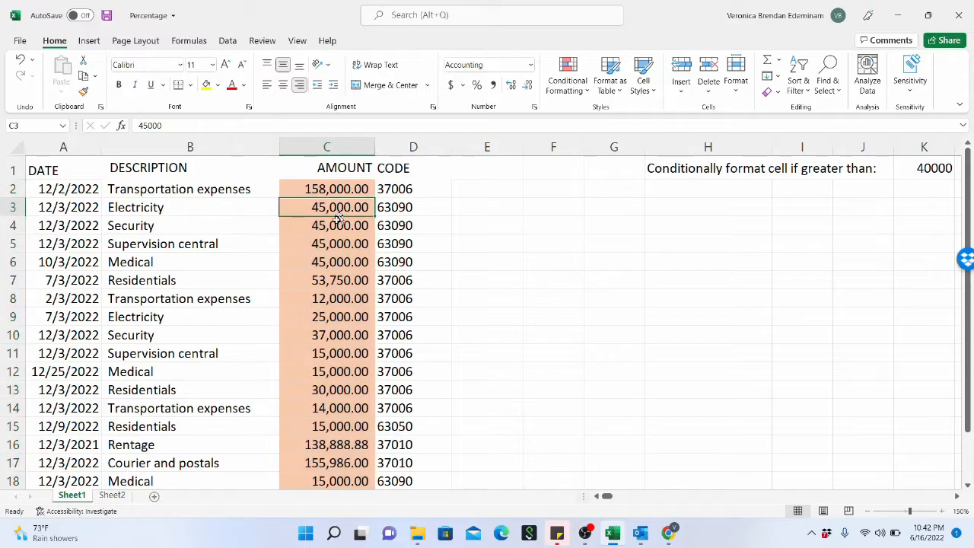
left_click(340, 297)
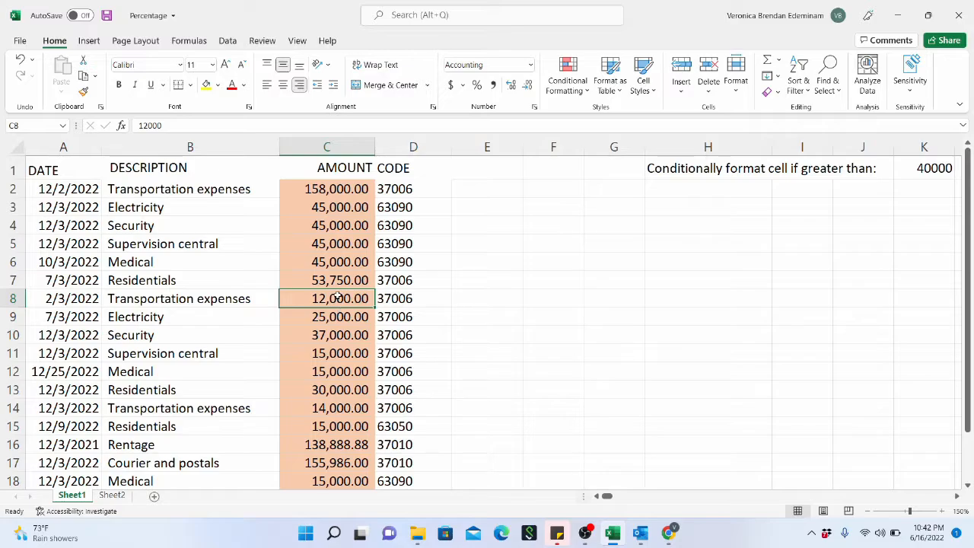
left_click_drag(340, 300, 340, 329)
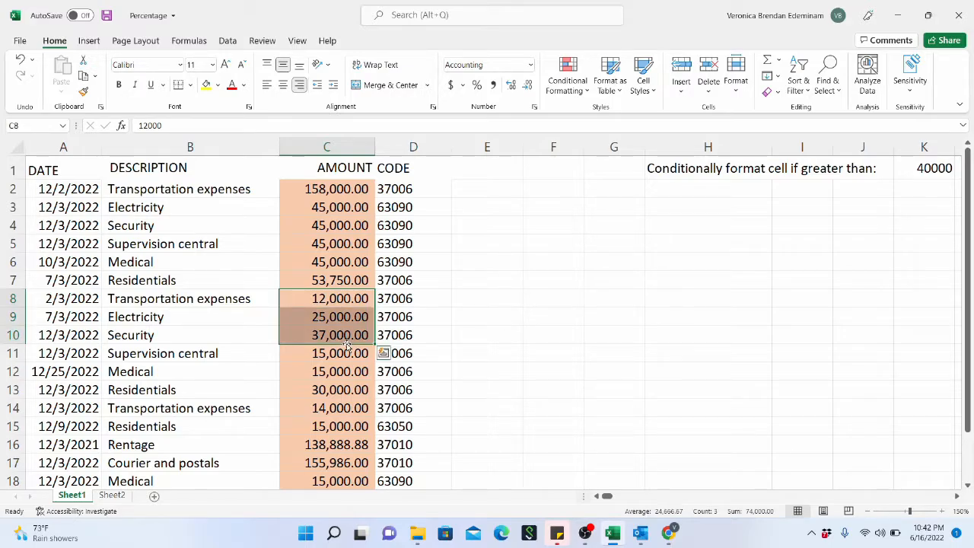
left_click(345, 281)
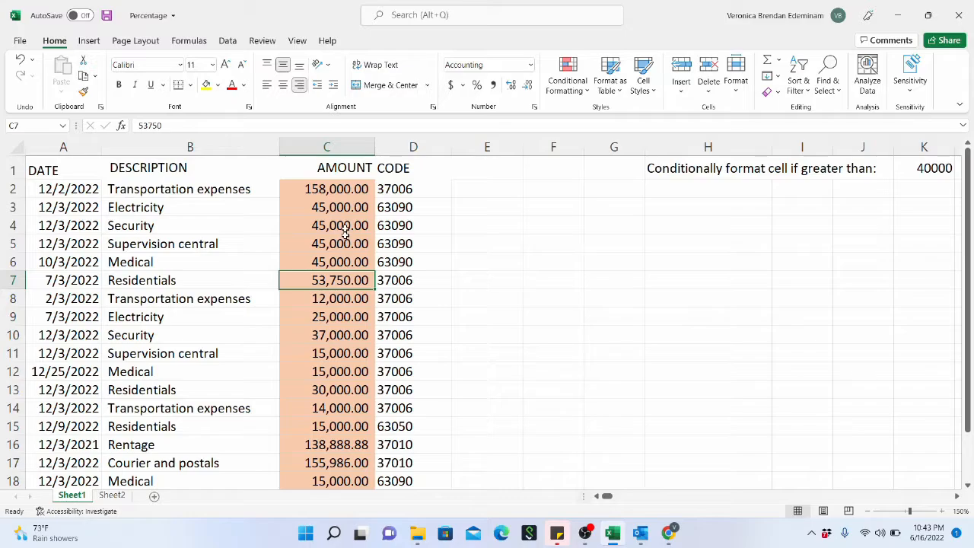
left_click(352, 192)
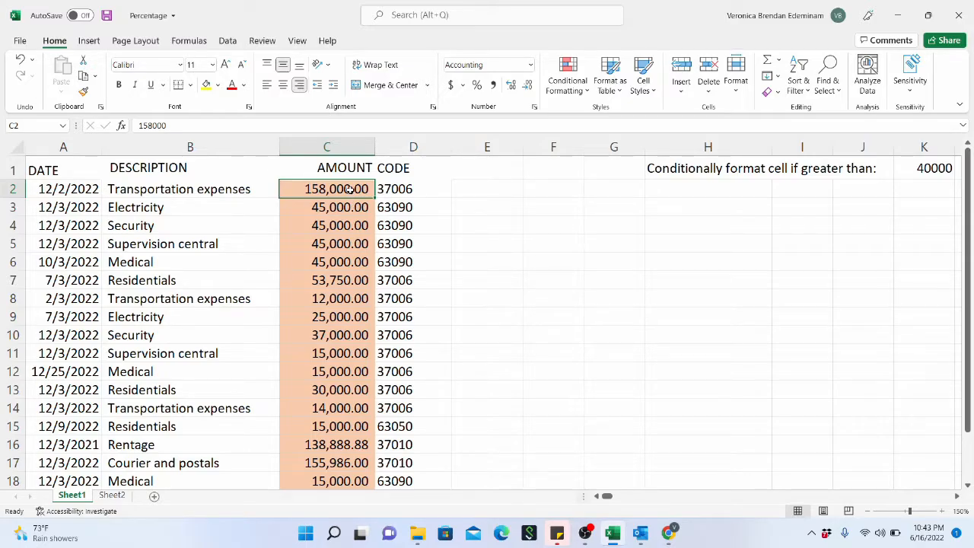
left_click_drag(349, 189, 355, 401)
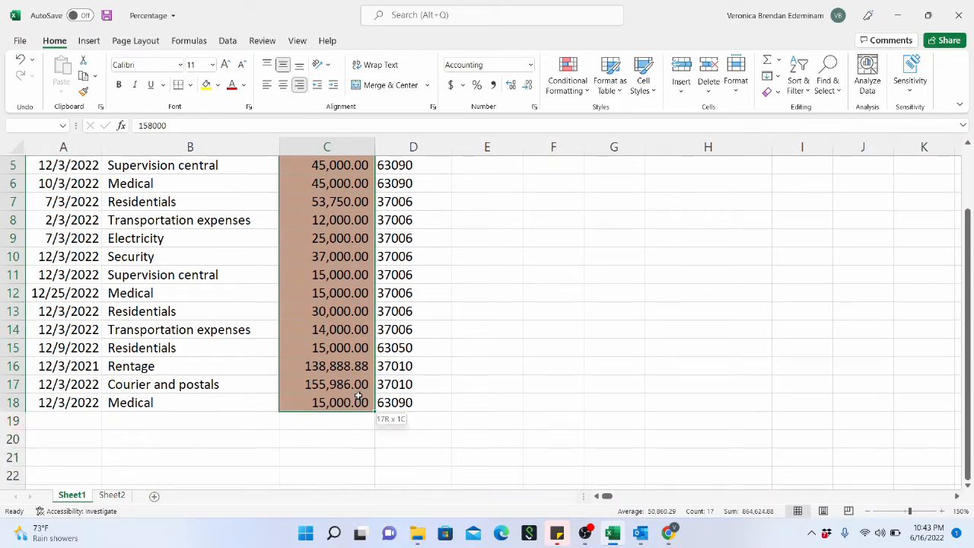
scroll(355, 280, "up", 2)
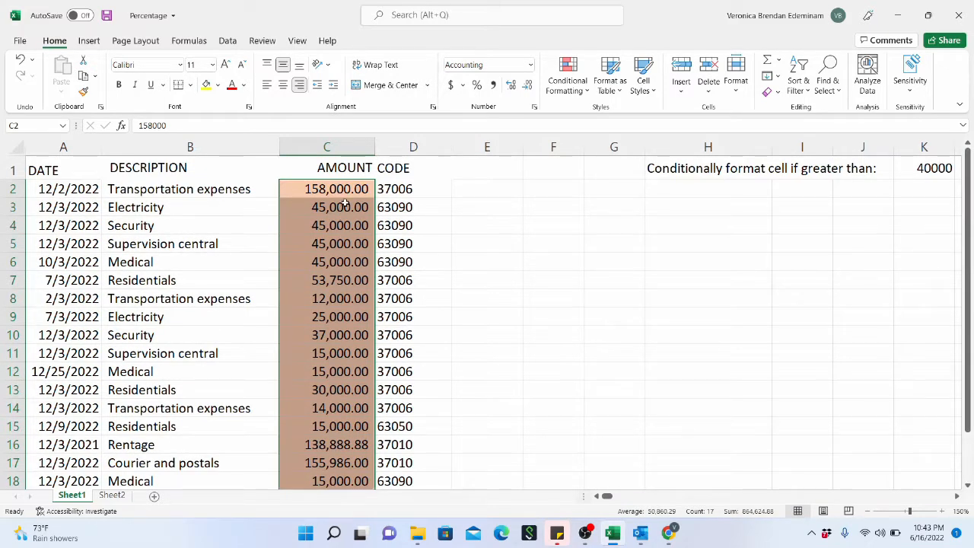
left_click(339, 301)
scroll(339, 302, "down", 1)
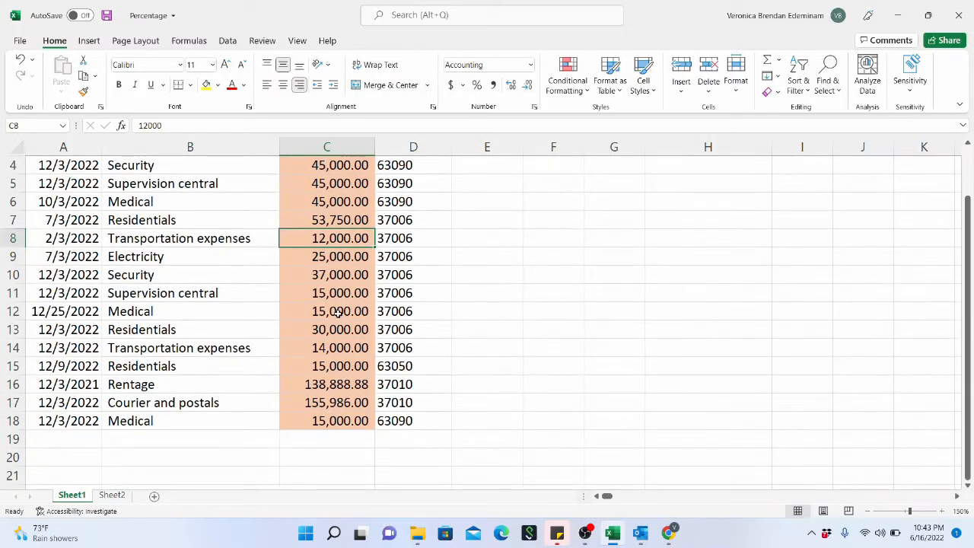
left_click(339, 314)
scroll(339, 314, "up", 1)
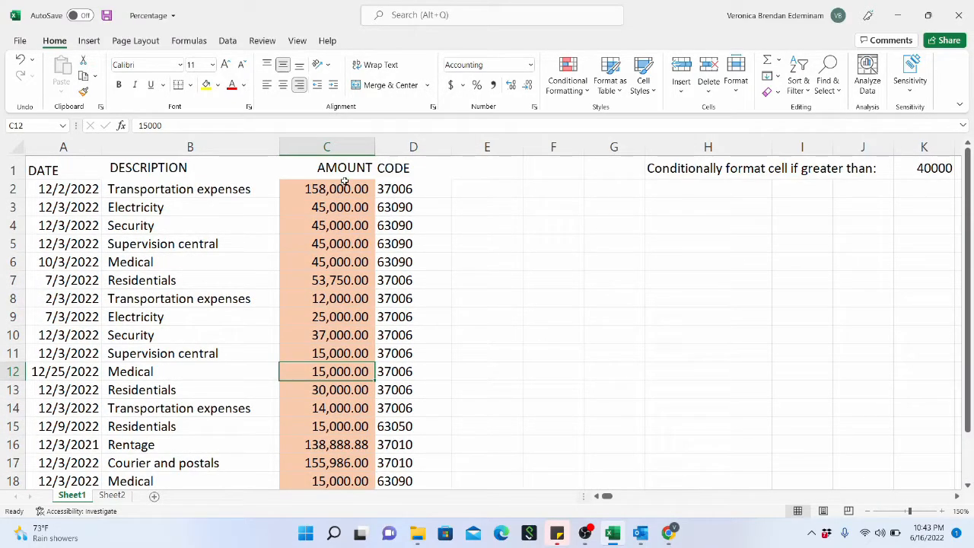
Step: Try to make the start of the range the formatting rule applies to, =$C$2:$C$18, relative by removing its dollar signs
left_click_drag(342, 188, 339, 481)
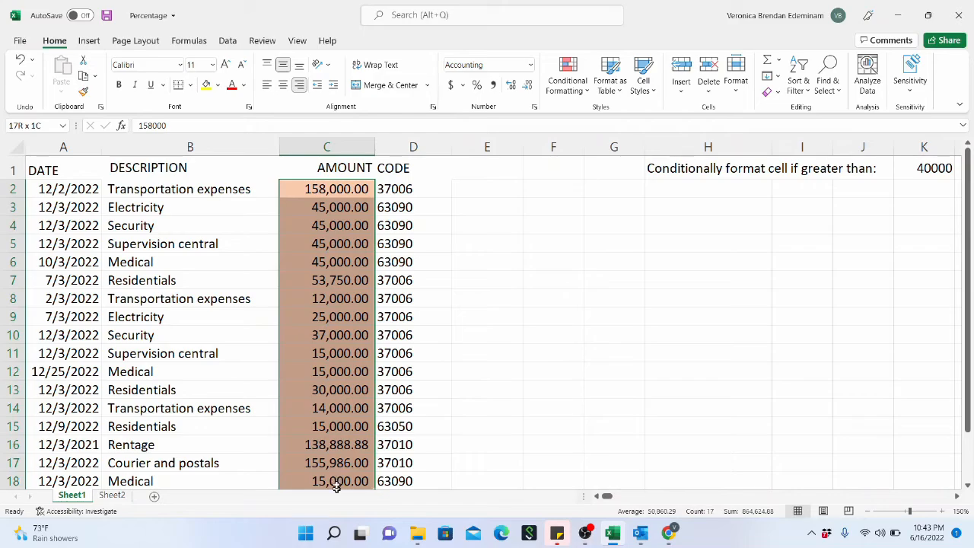
scroll(380, 297, "down", 2)
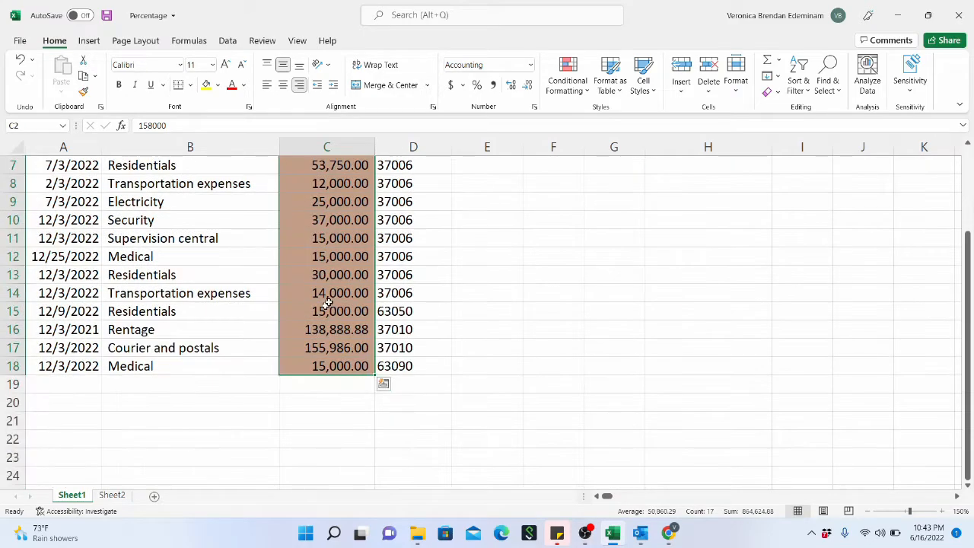
scroll(332, 281, "up", 2)
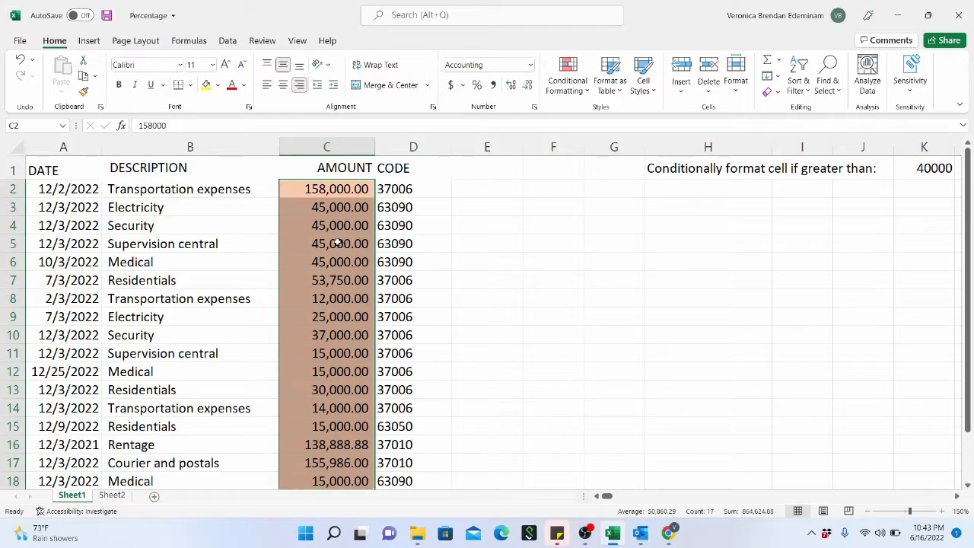
left_click(583, 99)
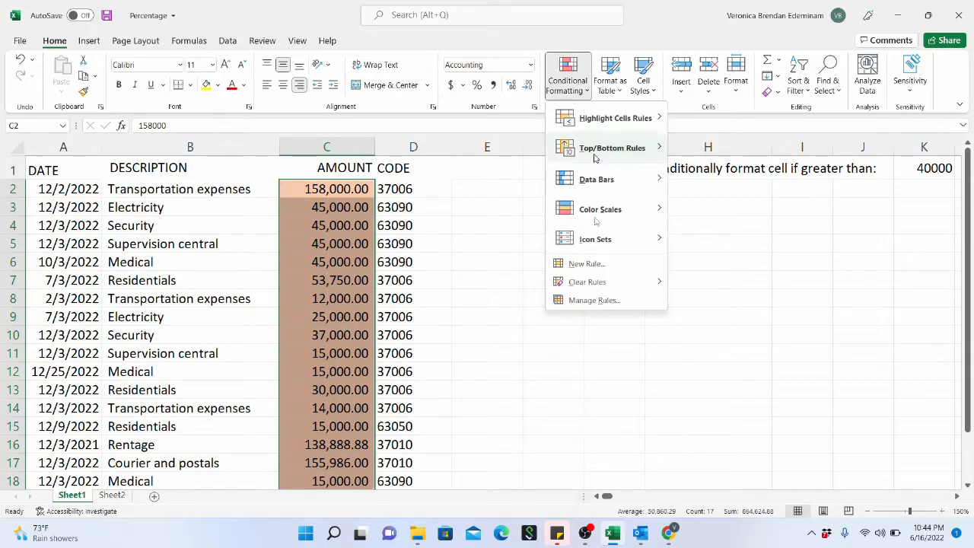
left_click(593, 300)
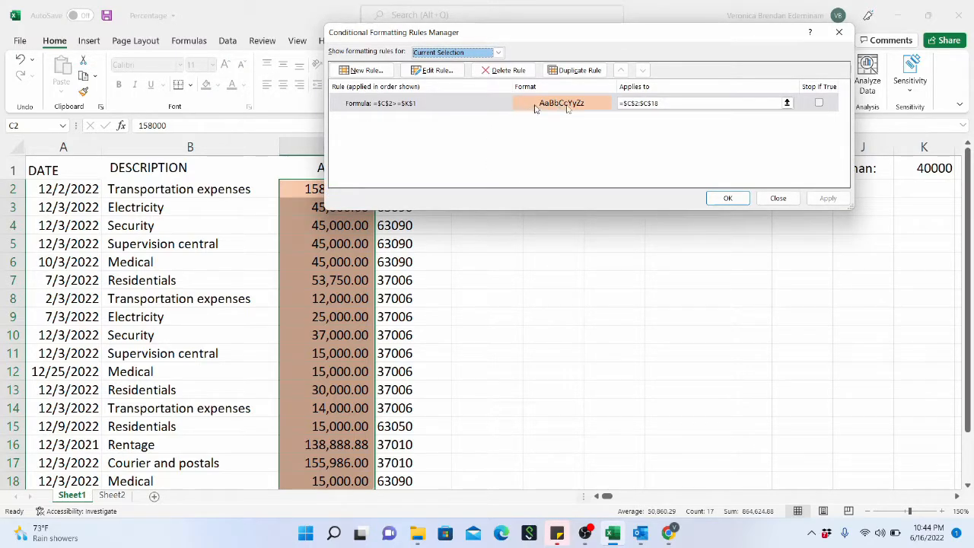
left_click(626, 102)
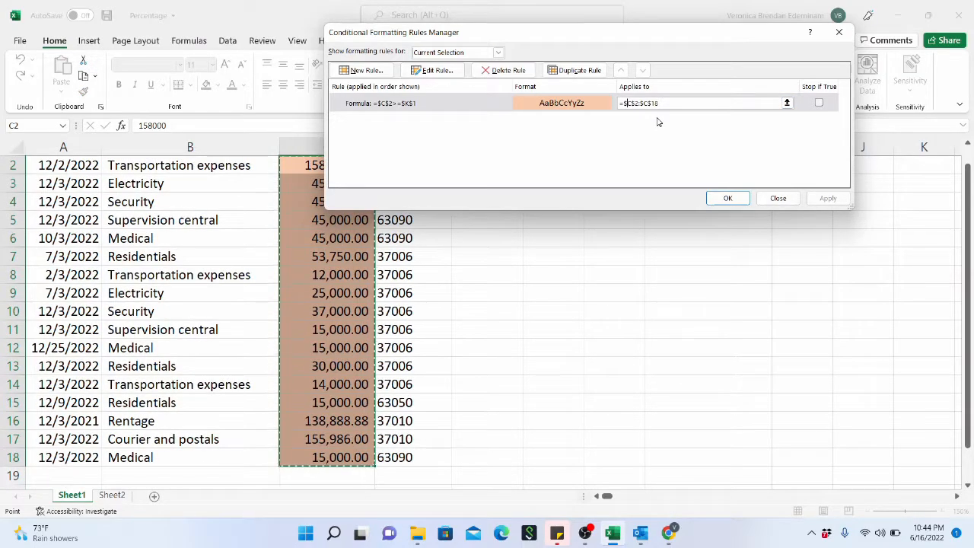
key("BackSpace")
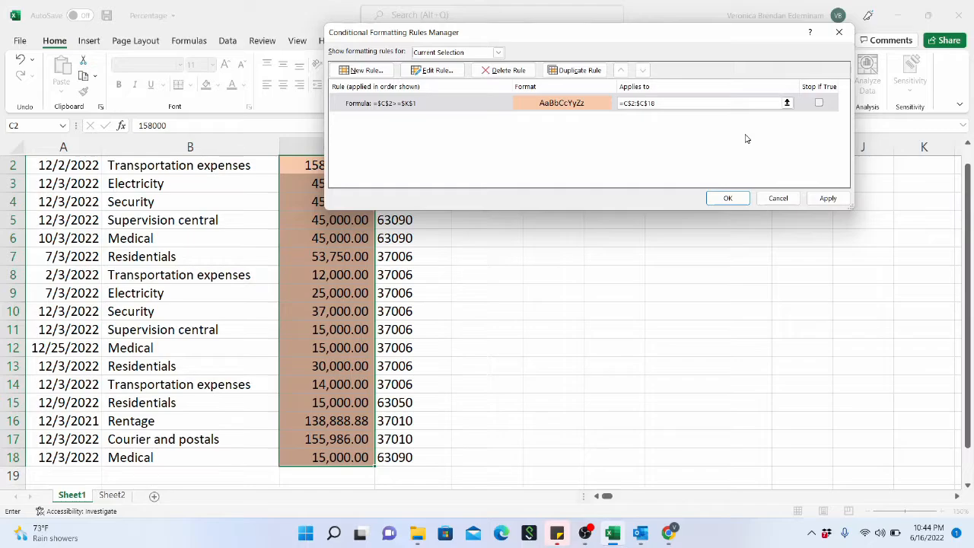
key("BackSpace")
left_click(737, 200)
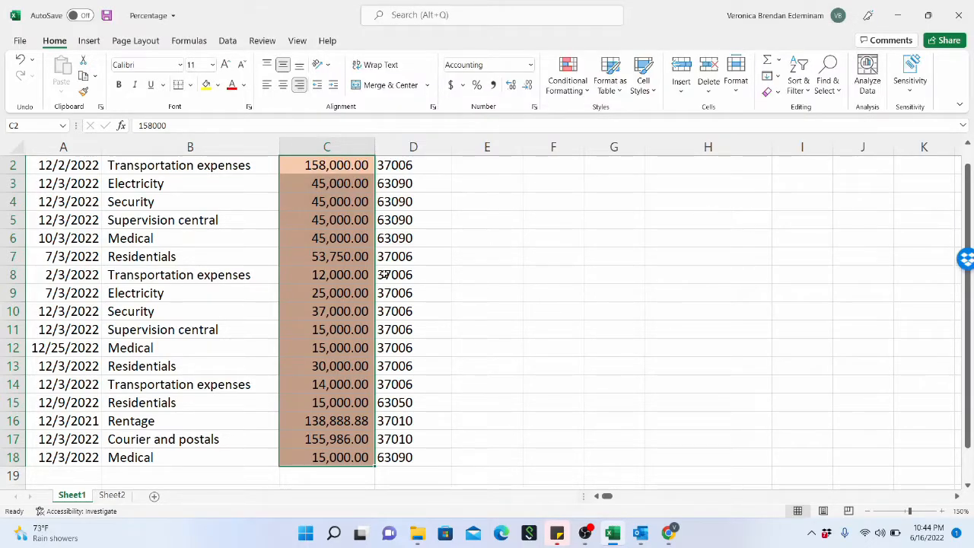
scroll(693, 210, "up", 1)
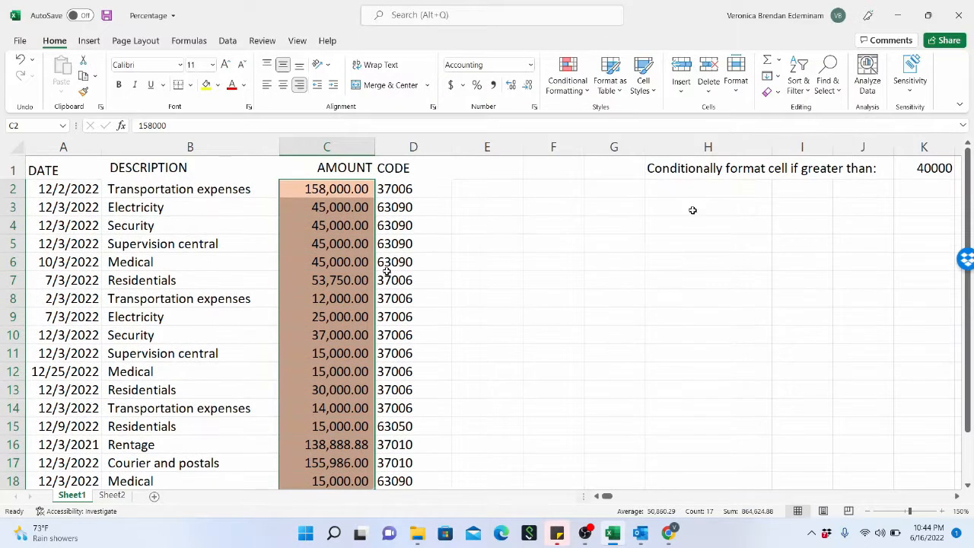
Step: Edit the conditional formatting rule for C2:C18 so its formula reads =C2>=$K$1, and apply the change
left_click(575, 83)
left_click(592, 301)
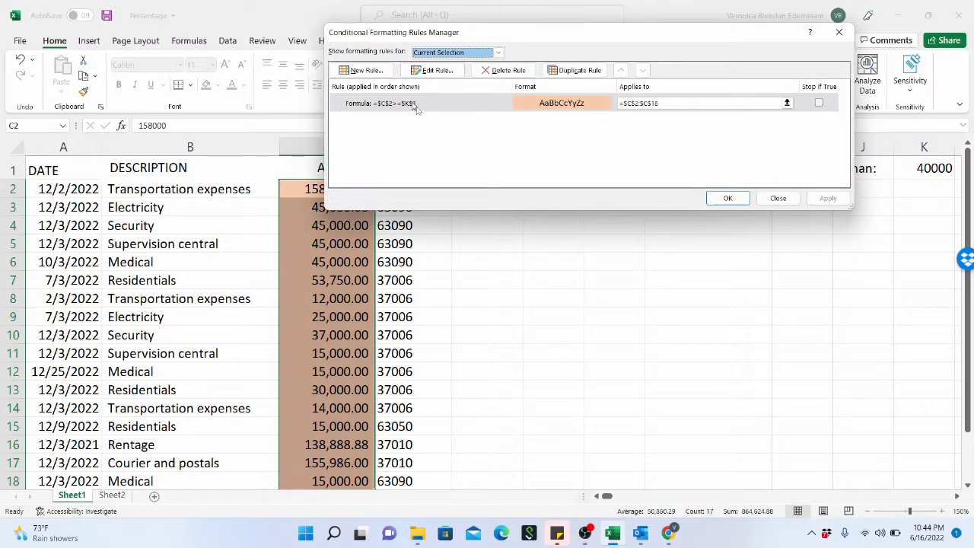
left_click(458, 105)
double_click(459, 106)
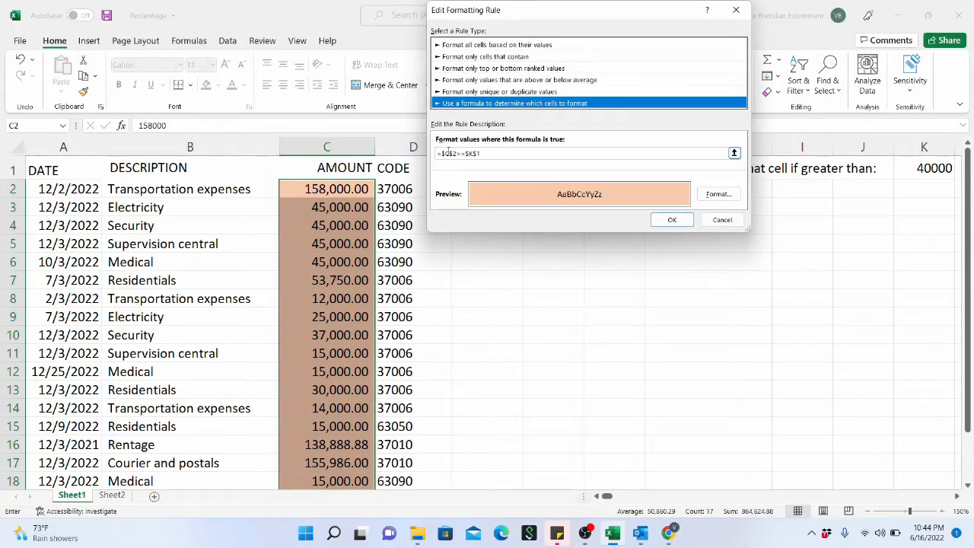
left_click(447, 153)
key("BackSpace")
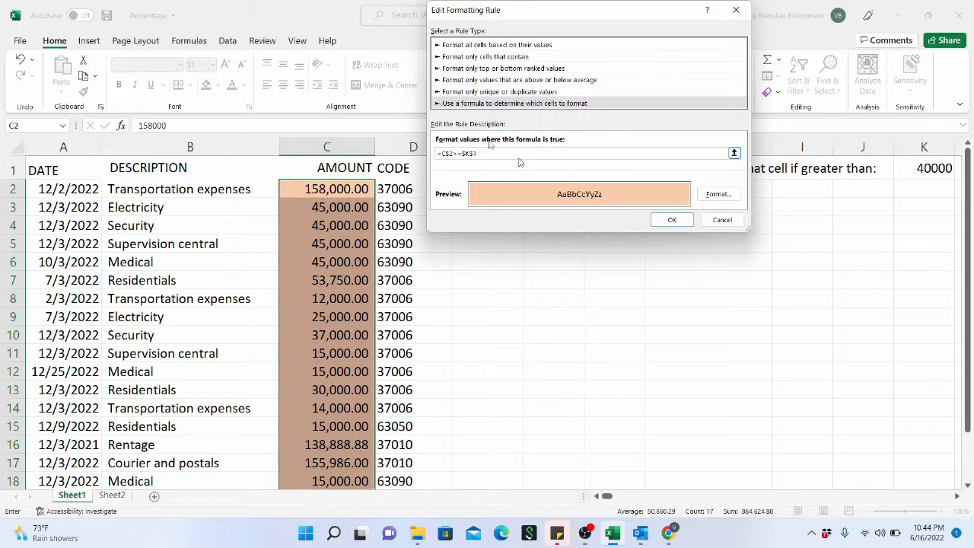
left_click(448, 153)
key("BackSpace")
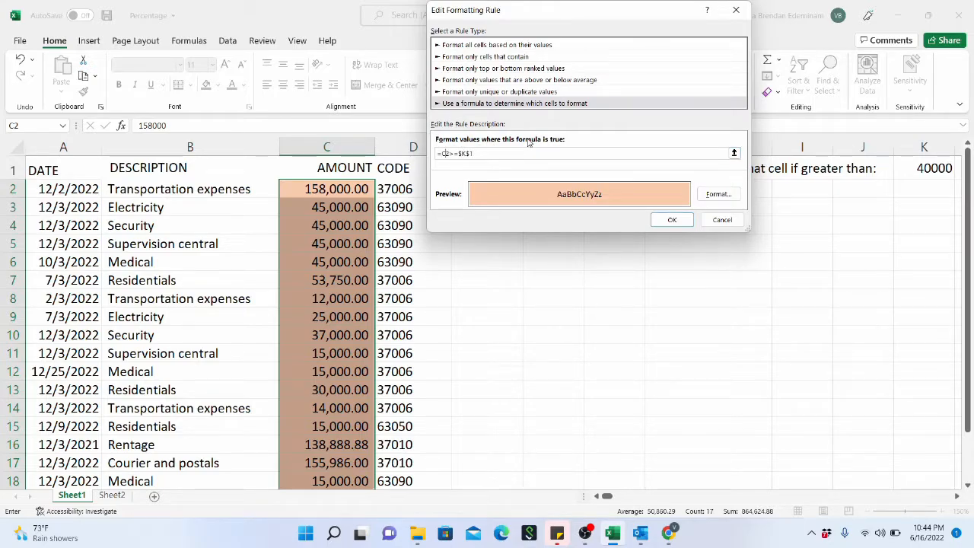
left_click(673, 221)
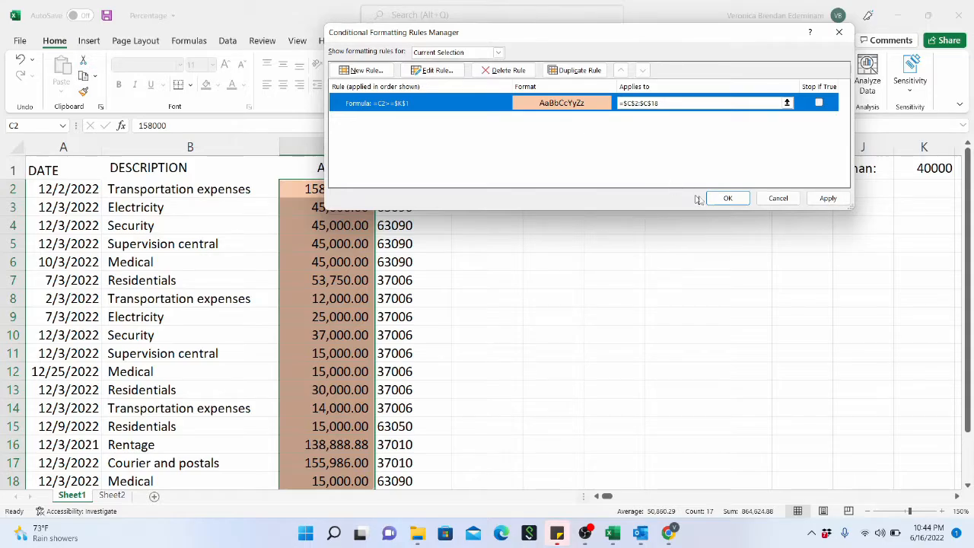
left_click(721, 199)
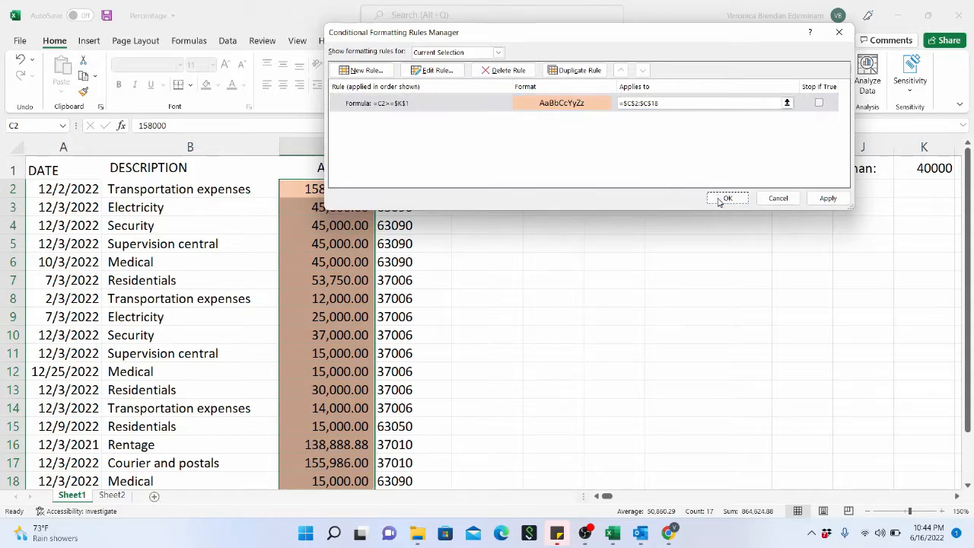
Step: Check which amounts in C2:C18 carry the orange fill under the rule's relative reference, against the threshold in K1
scroll(387, 270, "down", 1)
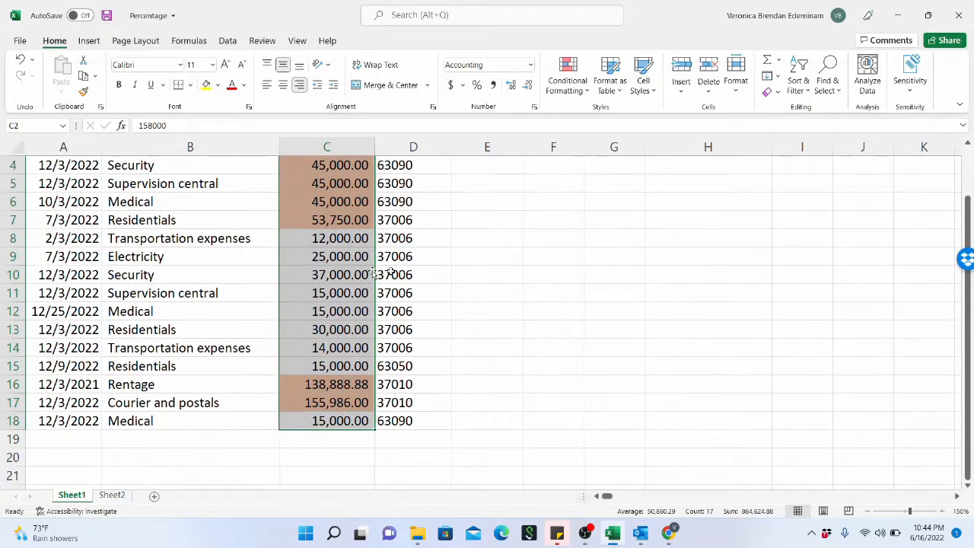
scroll(327, 272, "up", 1)
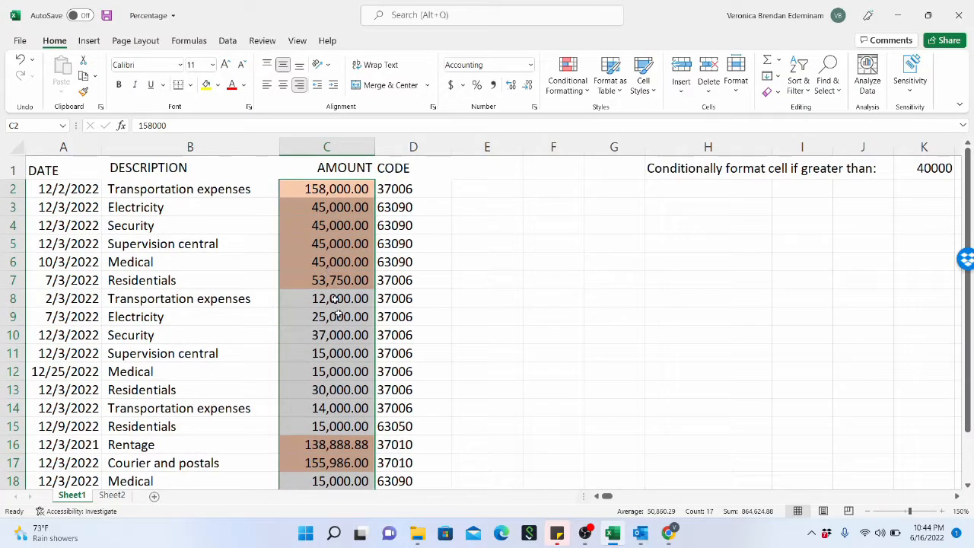
left_click(336, 299)
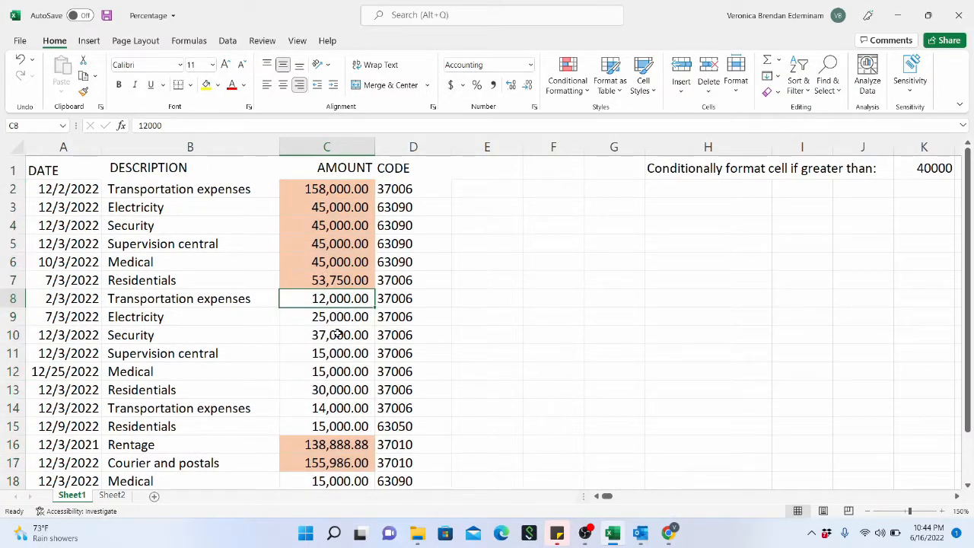
left_click(336, 190)
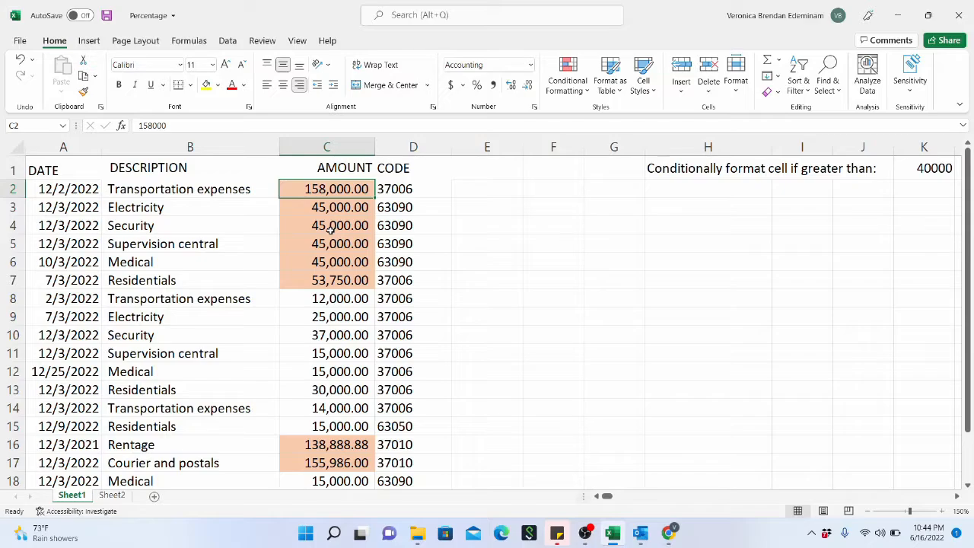
left_click_drag(335, 190, 337, 397)
scroll(322, 242, "up", 2)
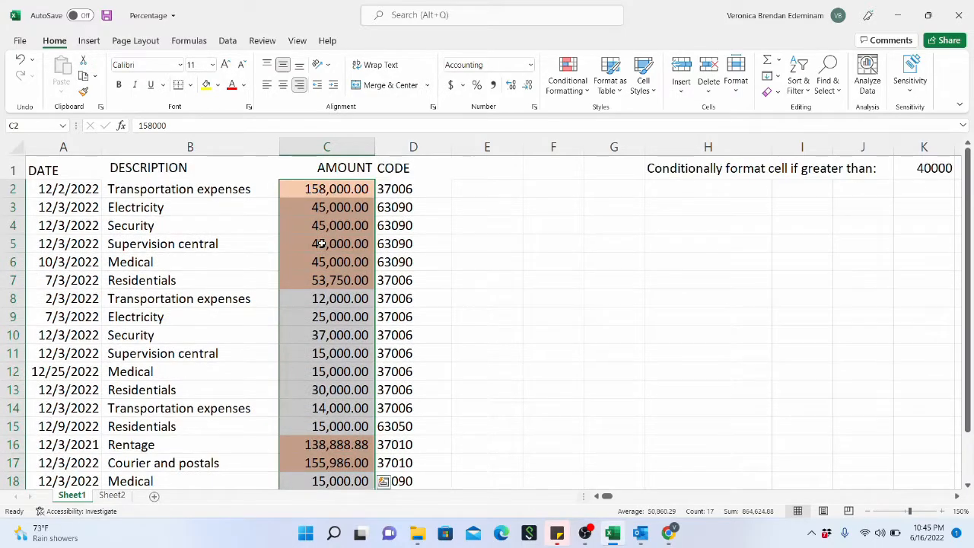
left_click(329, 196)
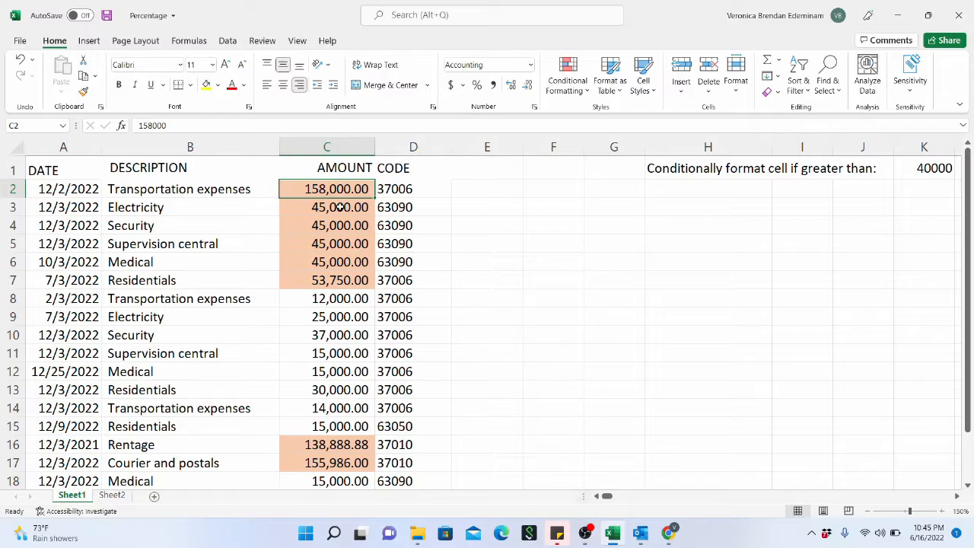
left_click_drag(340, 207, 340, 455)
scroll(335, 263, "up", 1)
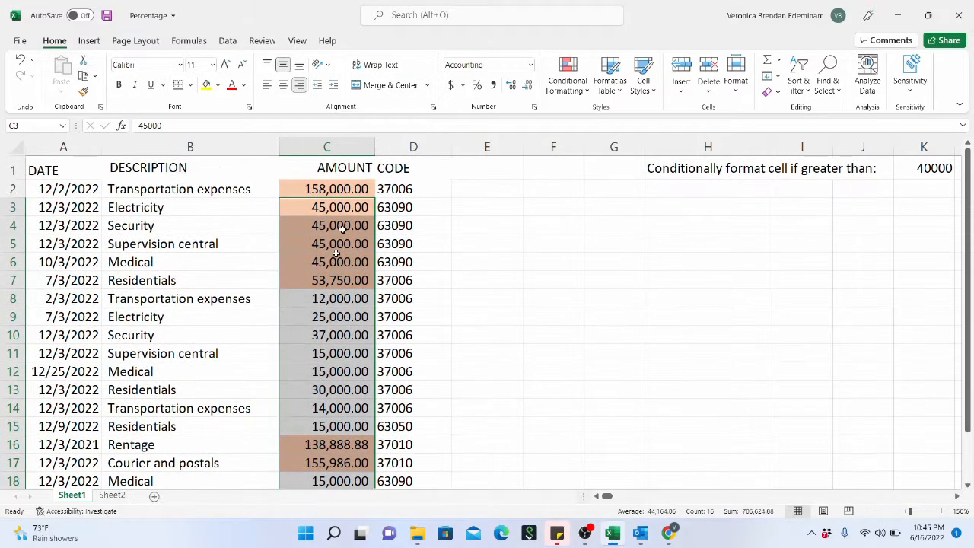
left_click(342, 227)
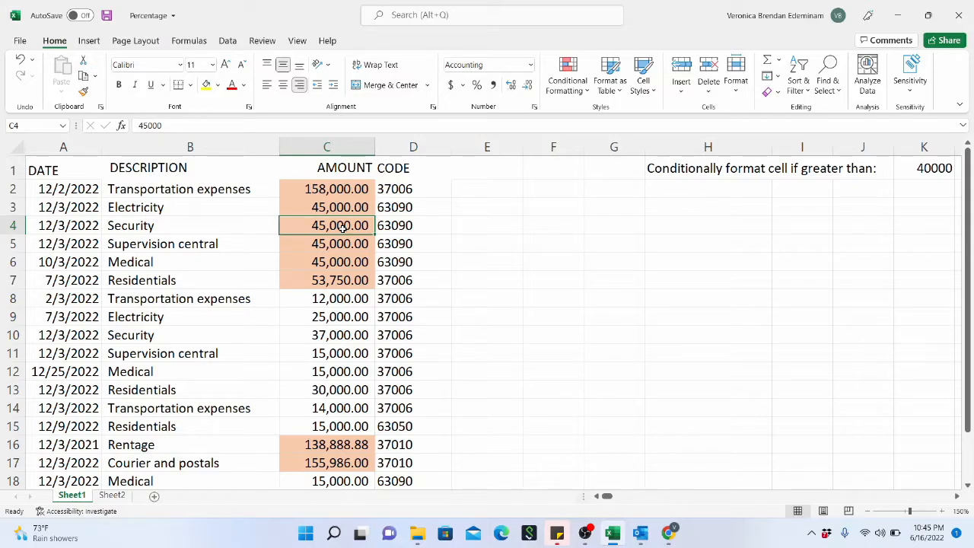
left_click(342, 245)
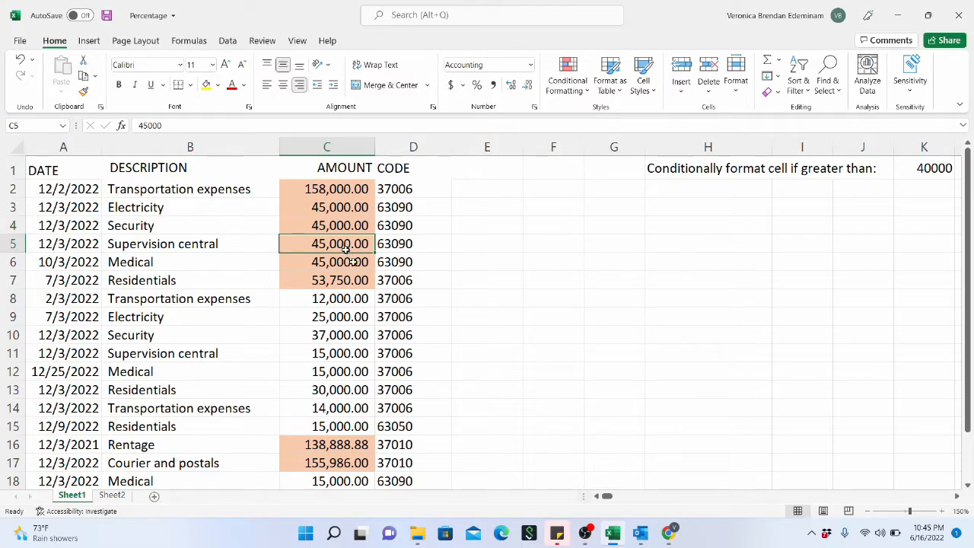
Step: Compare the filled and unfilled amounts in C2:C18 with the threshold in K1, including the unfilled amounts in C8:C15 and C18
scroll(337, 287, "down", 2)
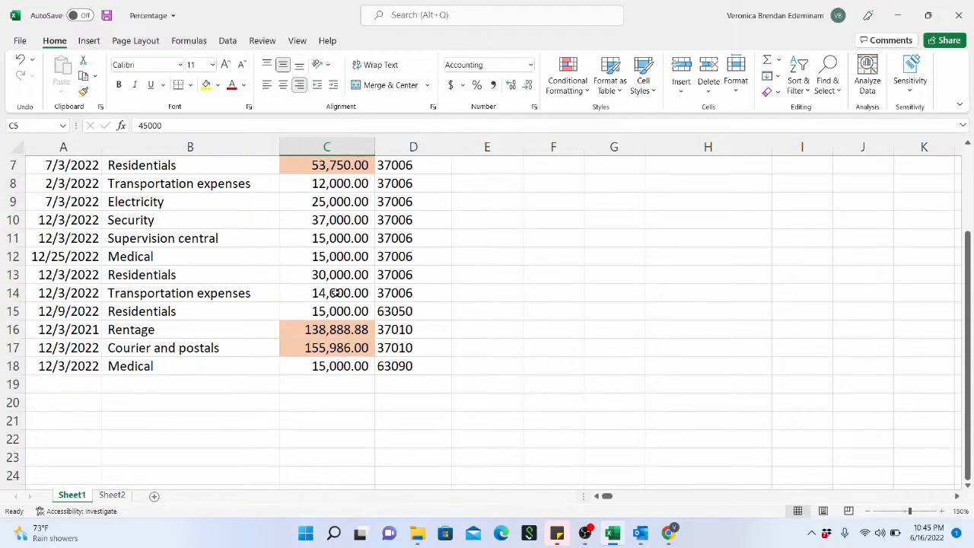
scroll(332, 286, "up", 2)
left_click(338, 316)
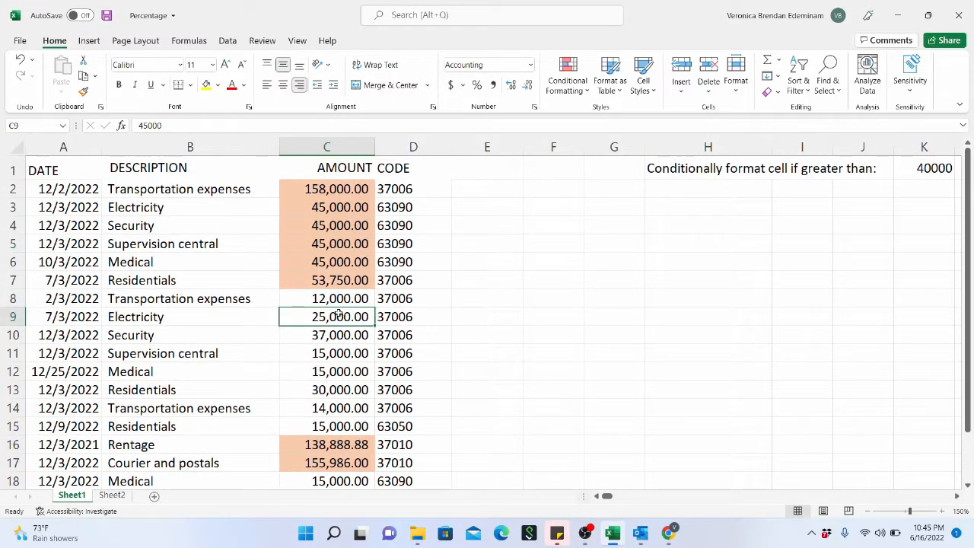
left_click(340, 299)
left_click(335, 335)
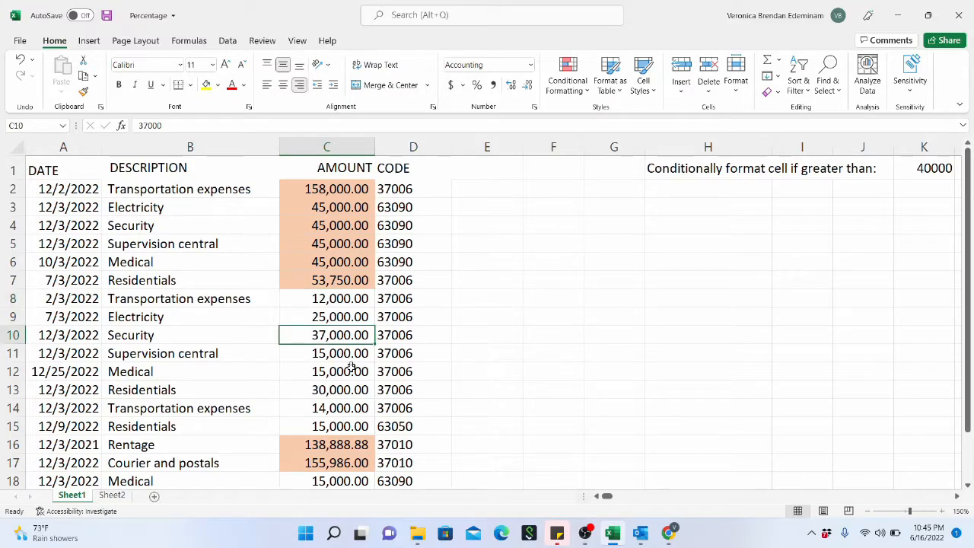
scroll(353, 369, "down", 1)
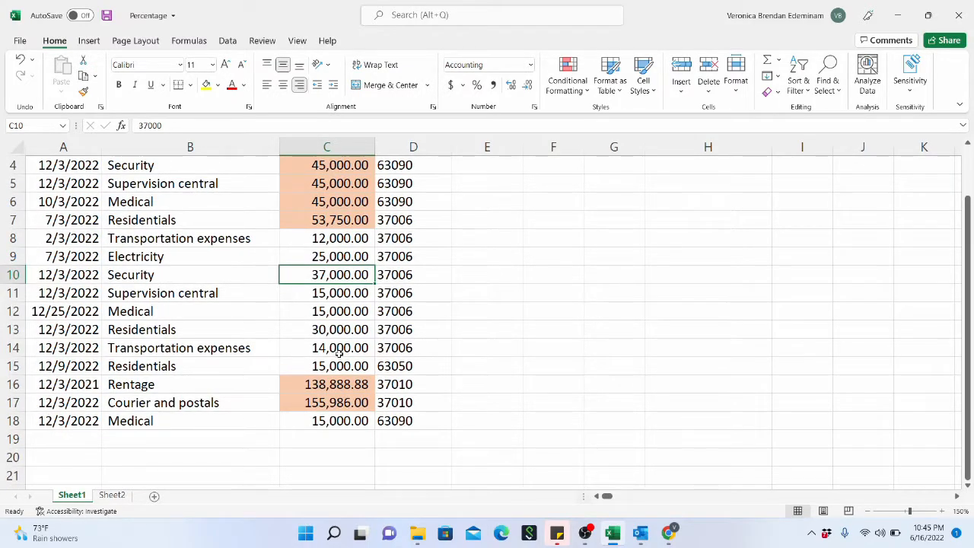
scroll(338, 352, "up", 1)
left_click(346, 243)
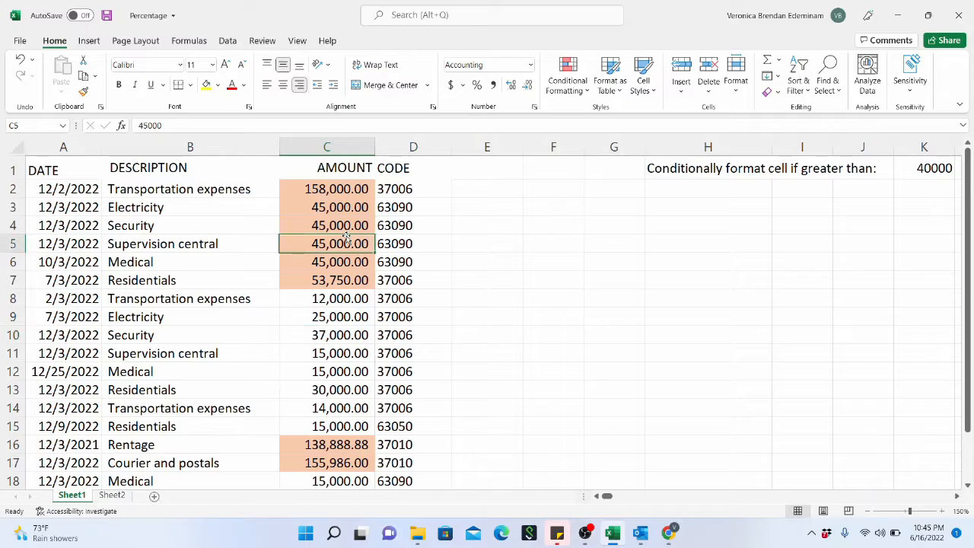
left_click_drag(341, 298, 342, 419)
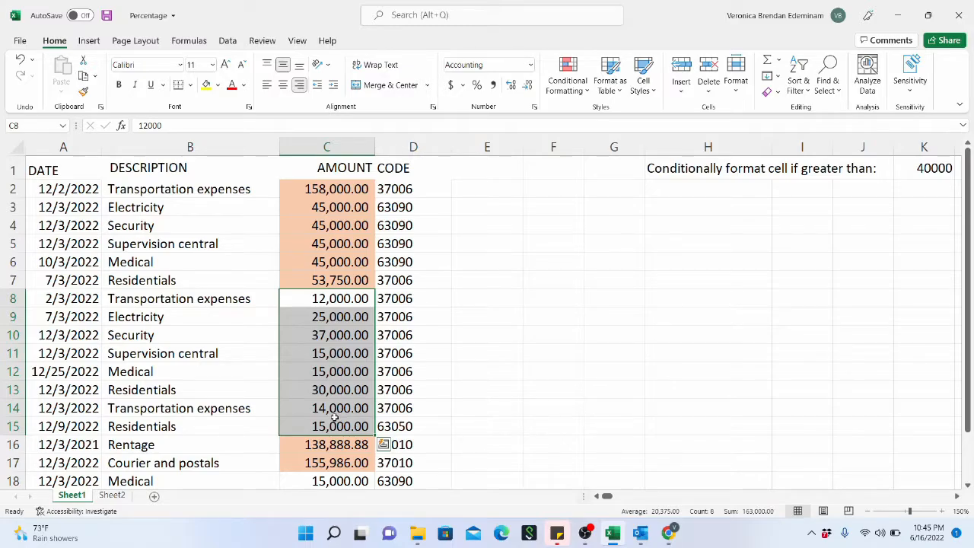
scroll(334, 439, "down", 1)
left_click(334, 423)
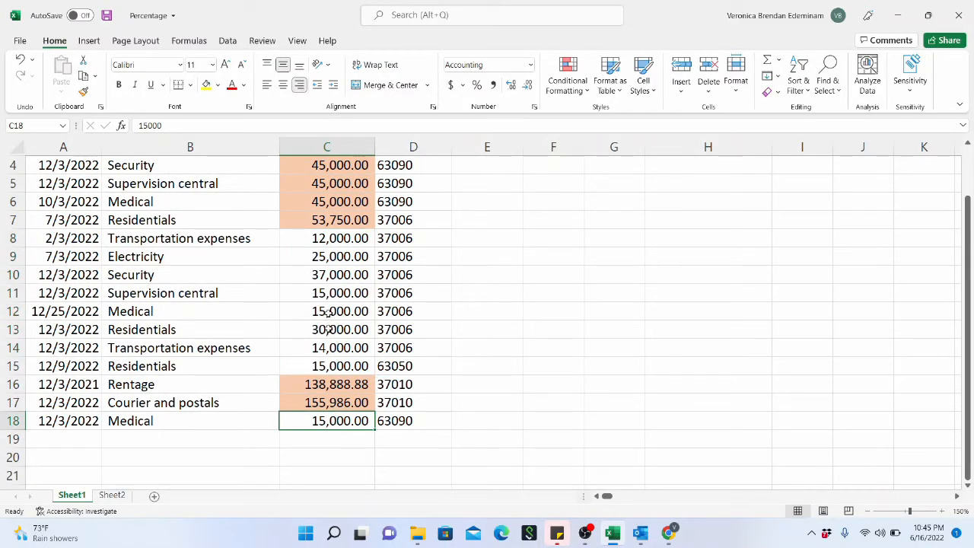
scroll(331, 314, "up", 1)
left_click(915, 169)
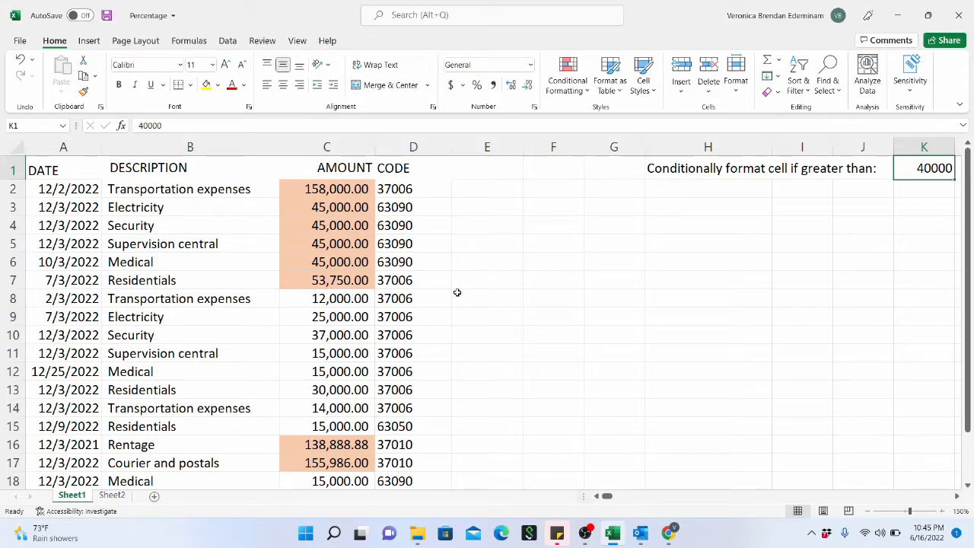
left_click(340, 298)
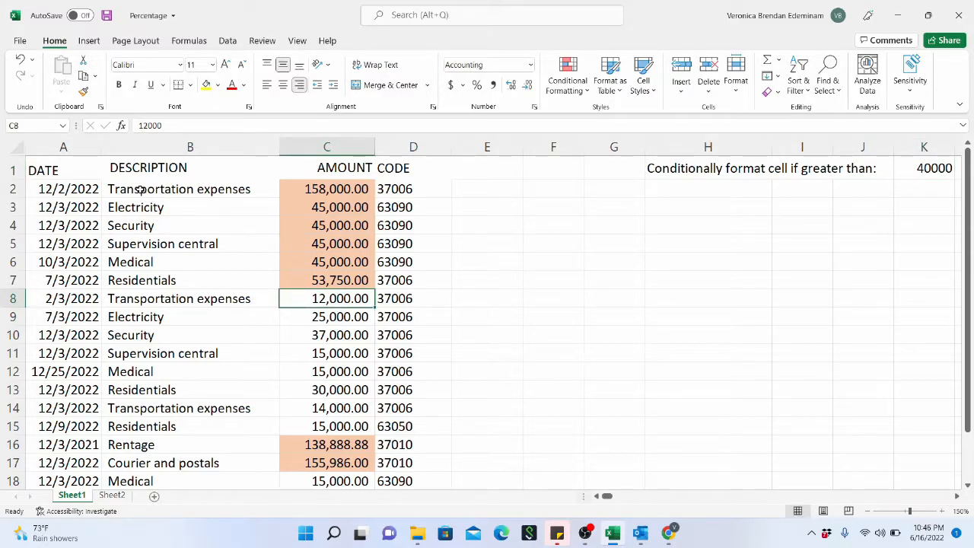
Step: Review the descriptions and amounts across B2:C18, checking which of the two columns carries the conditional fill
left_click_drag(141, 190, 269, 282)
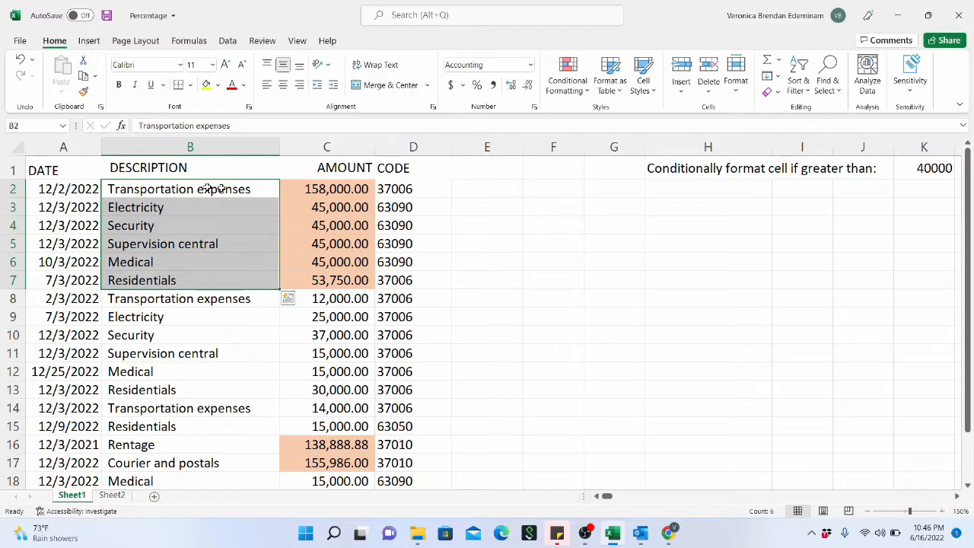
left_click_drag(209, 188, 317, 375)
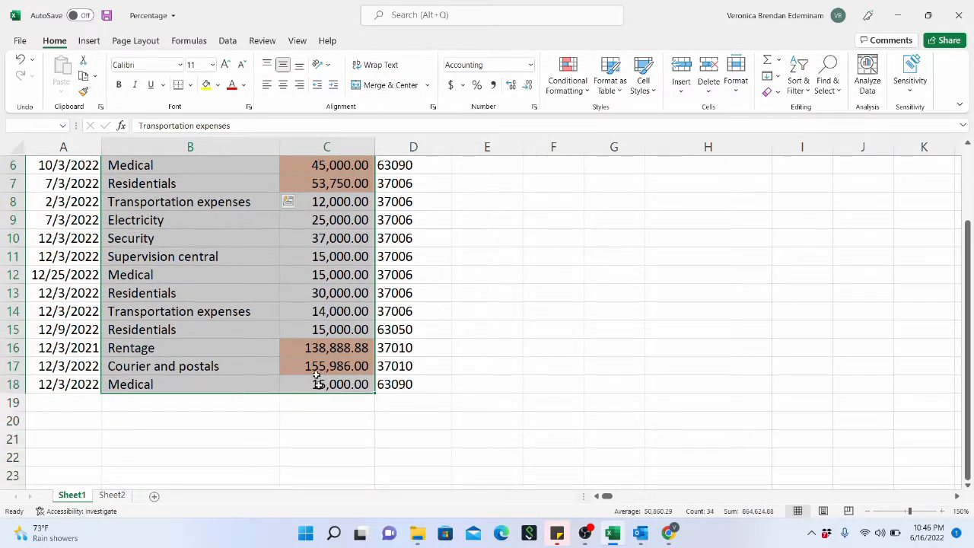
scroll(204, 232, "up", 2)
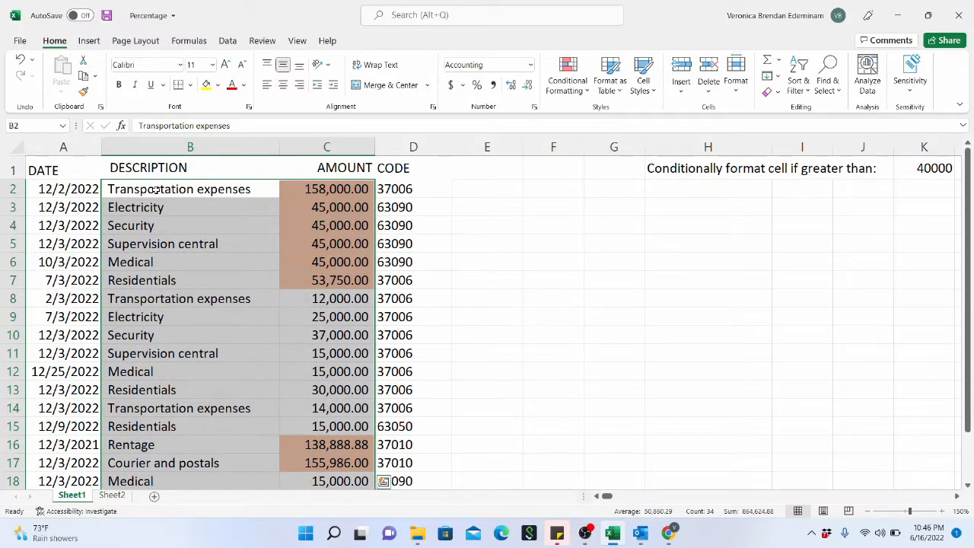
left_click(169, 190)
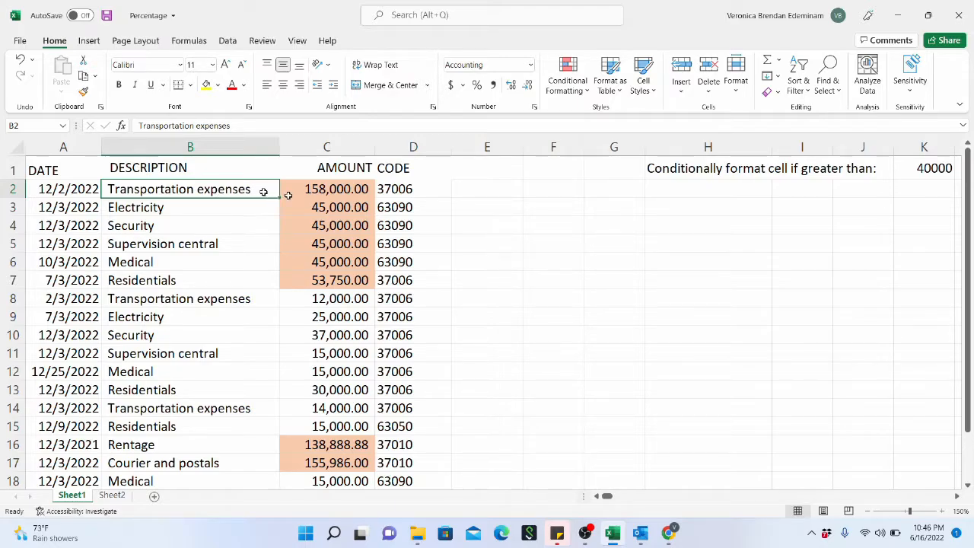
left_click(319, 193)
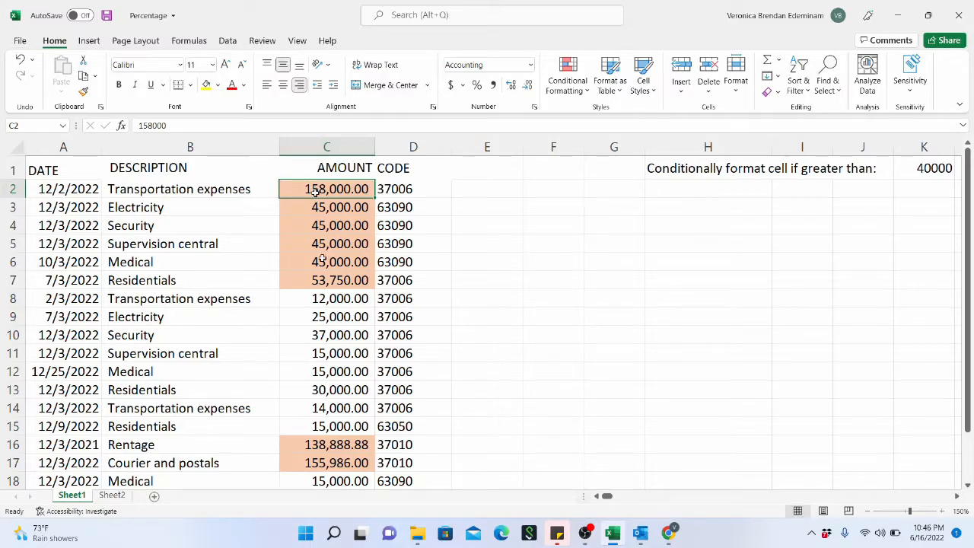
Step: Clear the conditional formatting rules from the amounts in C2:C18
left_click_drag(315, 191, 342, 402)
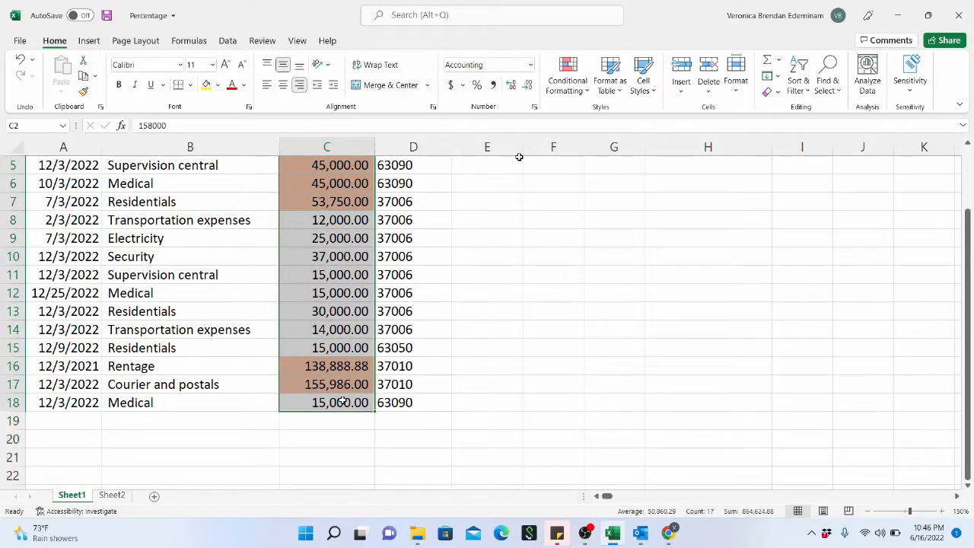
left_click(567, 79)
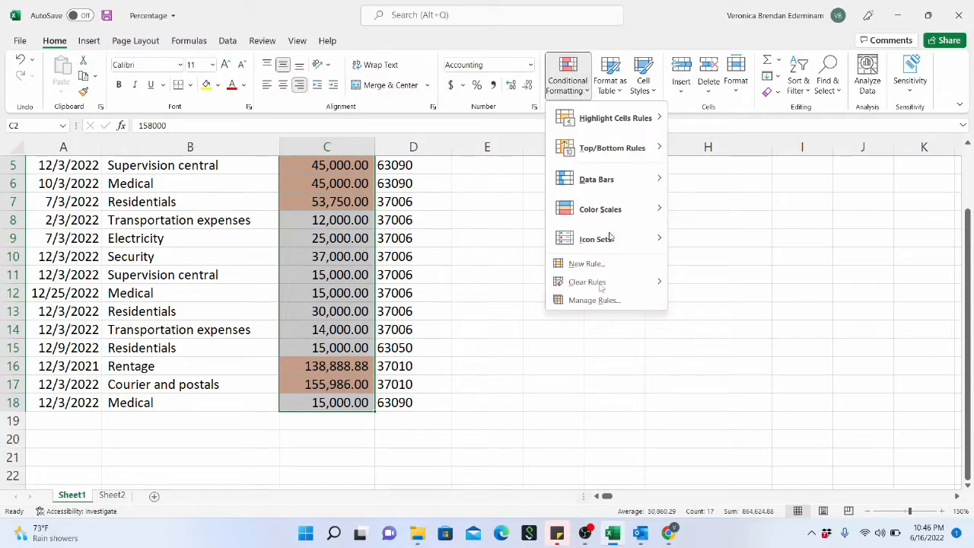
mouse_move(599, 289)
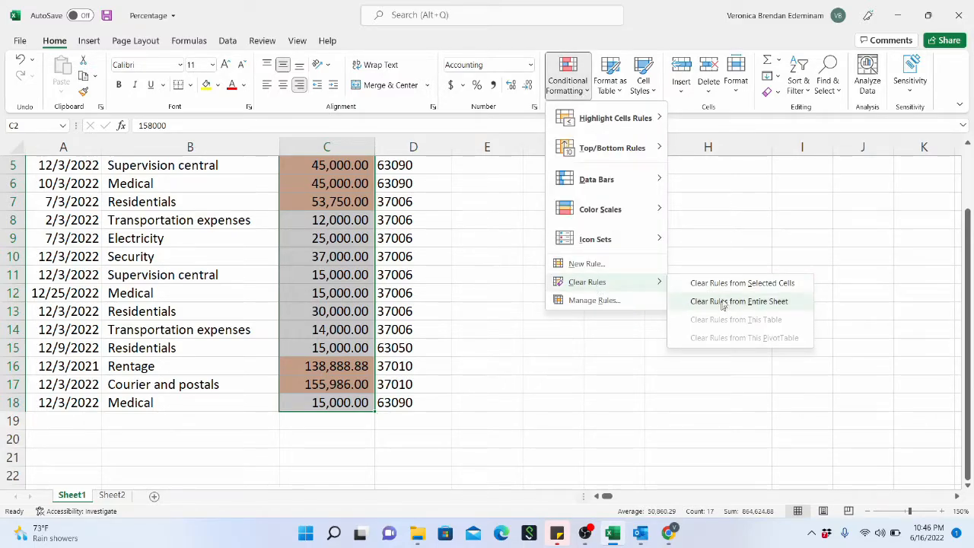
left_click(742, 283)
scroll(320, 297, "up", 2)
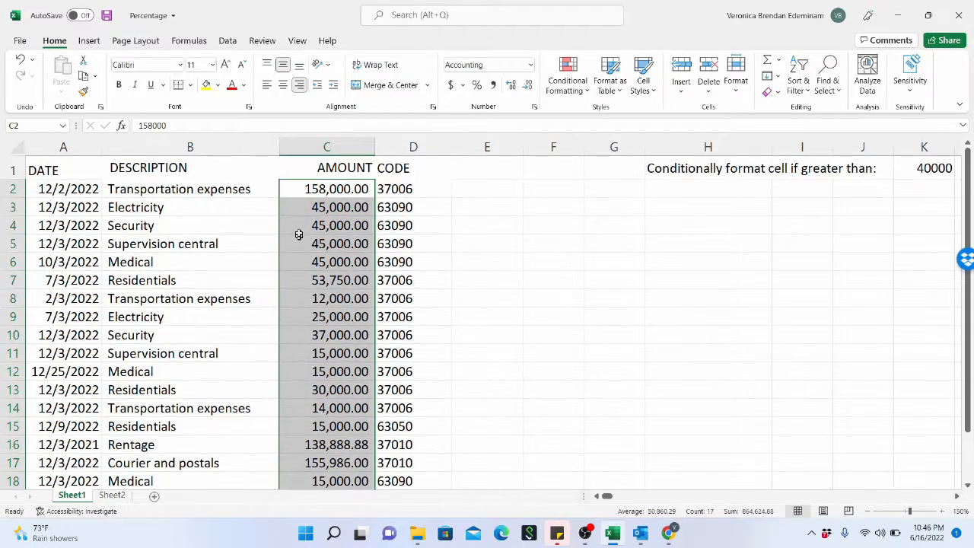
left_click(300, 228)
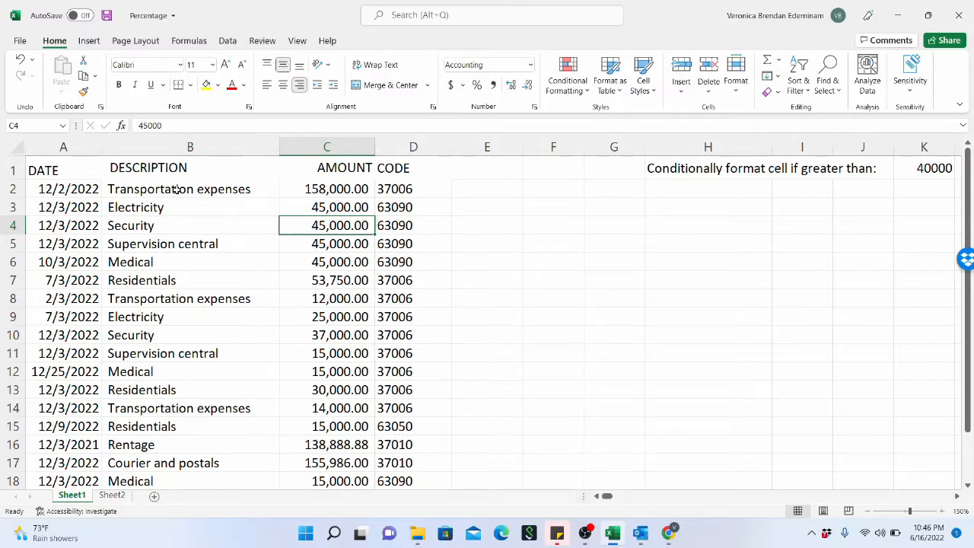
Step: Start a formula-based conditional formatting rule for B2:C18 with the formula =$C$2>=$K$1
left_click_drag(179, 190, 308, 396)
scroll(283, 312, "up", 2)
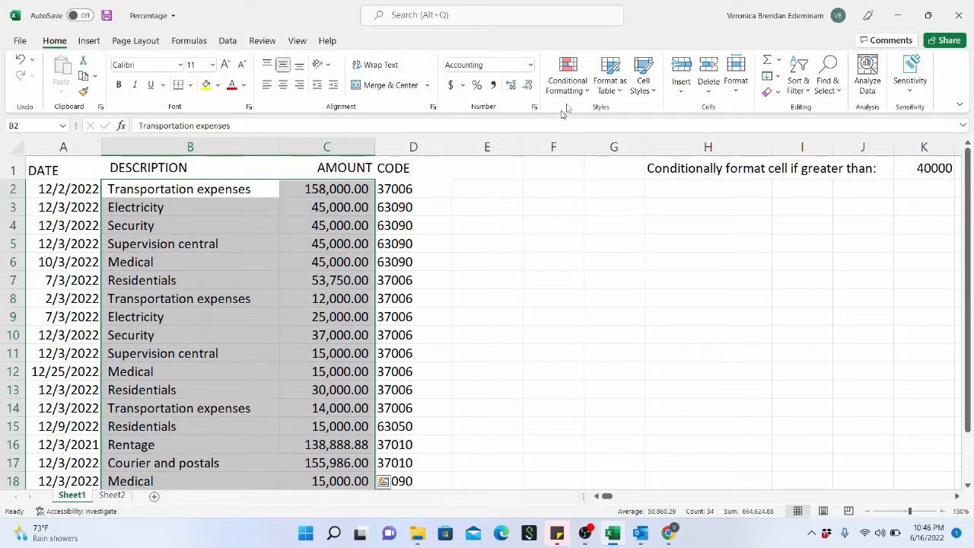
left_click(587, 95)
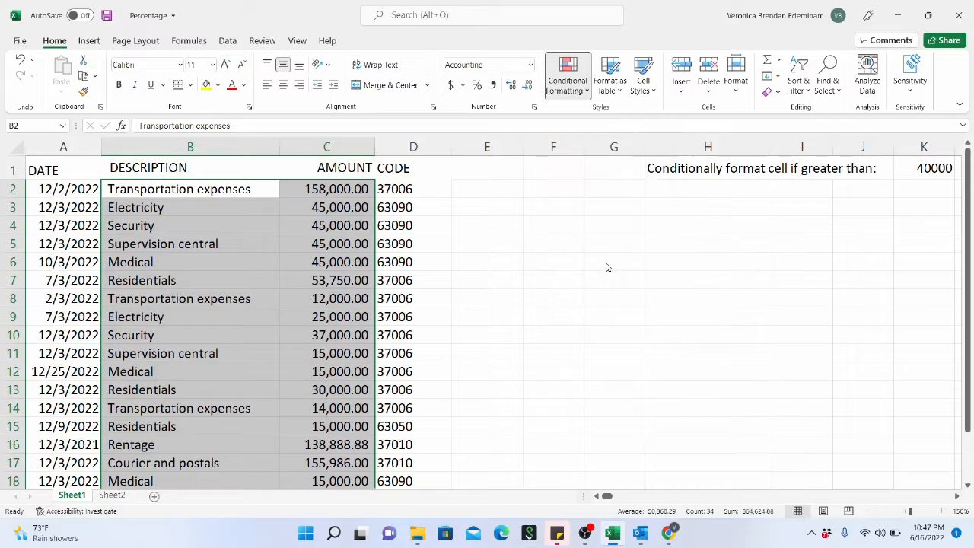
left_click(586, 263)
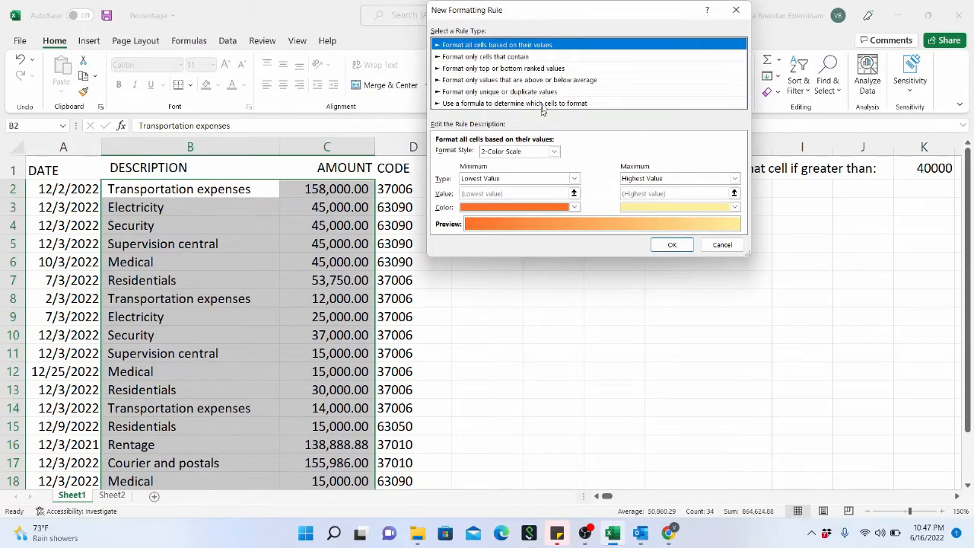
left_click(543, 104)
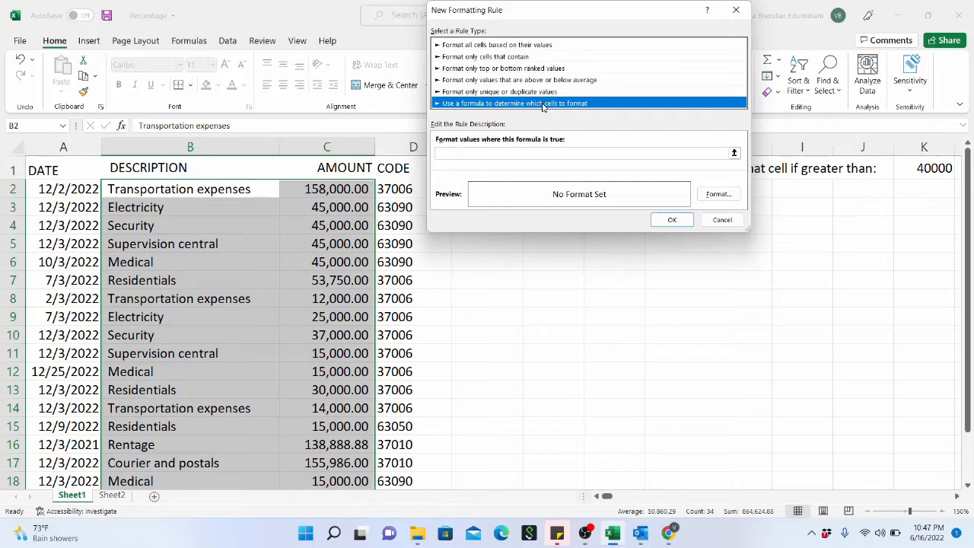
left_click(496, 152)
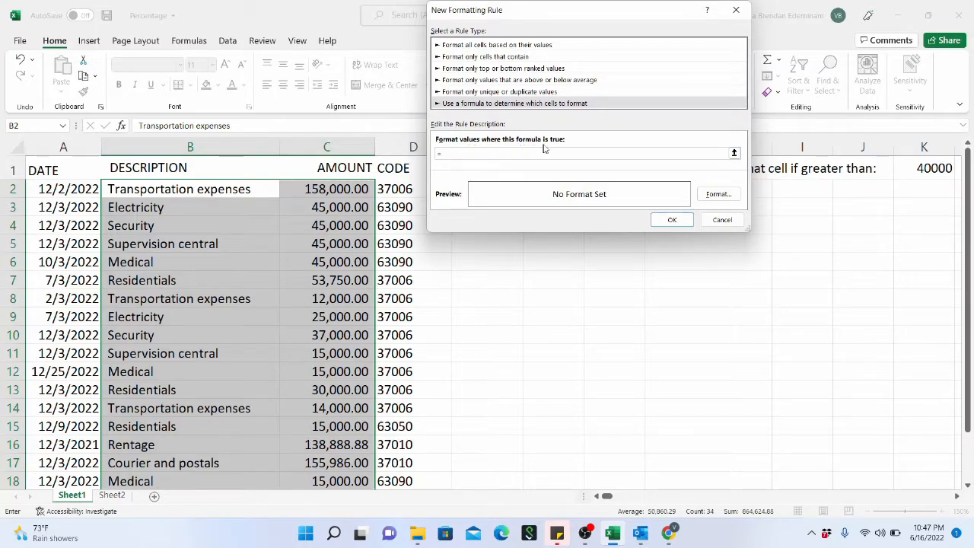
left_click(355, 188)
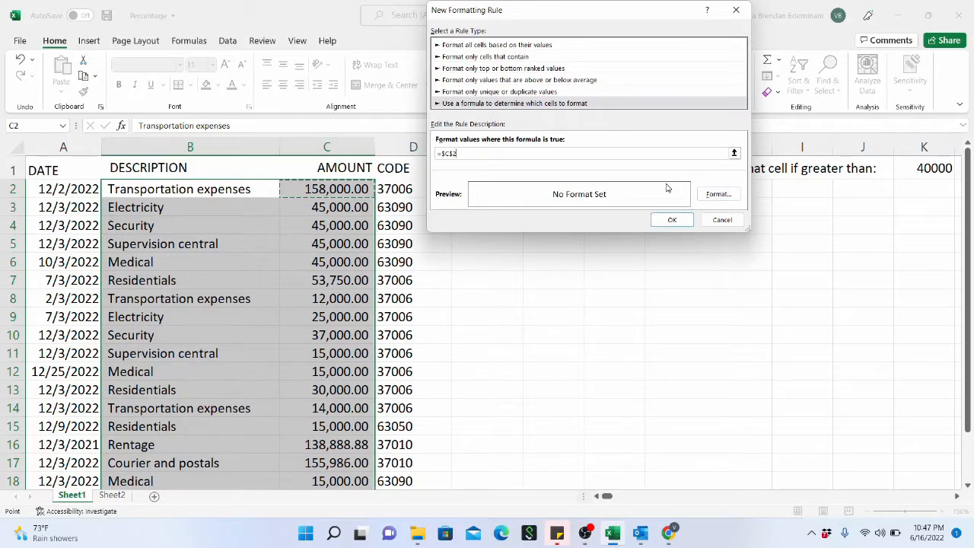
type(">=")
left_click(933, 166)
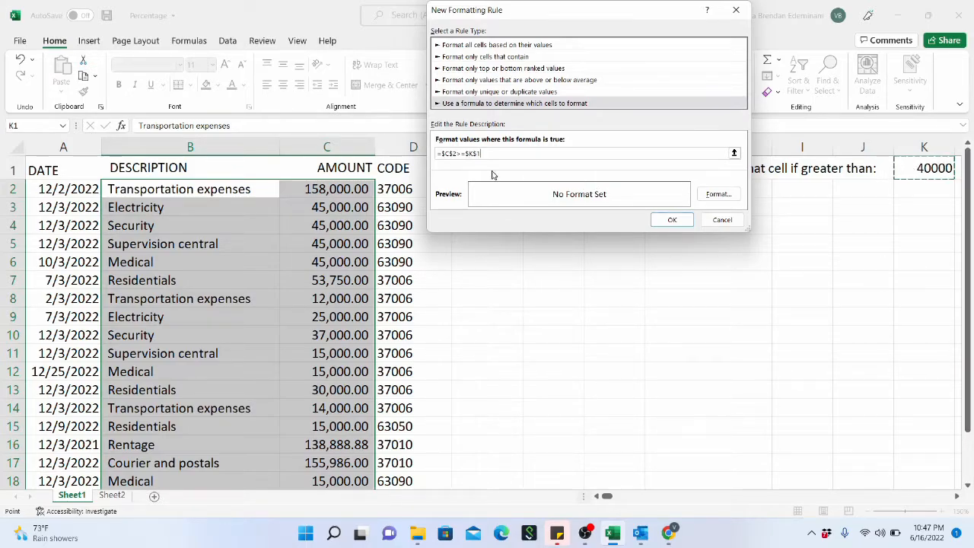
Step: Set the new rule's format to a light gold background fill
left_click(720, 195)
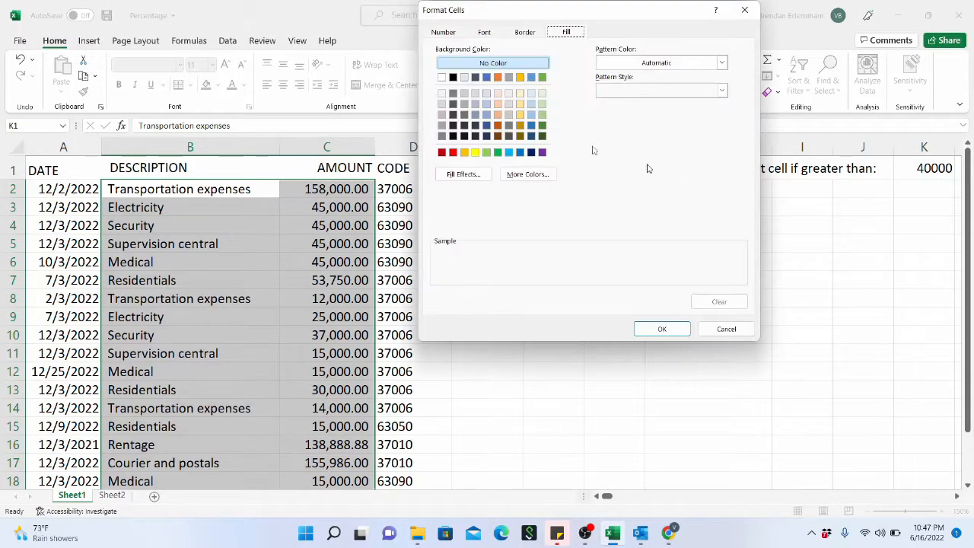
left_click(520, 105)
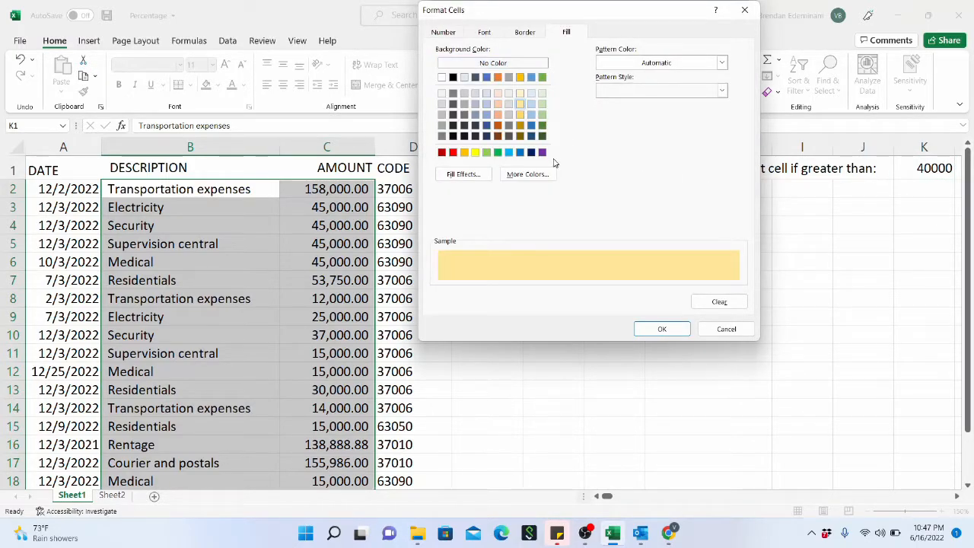
left_click(673, 335)
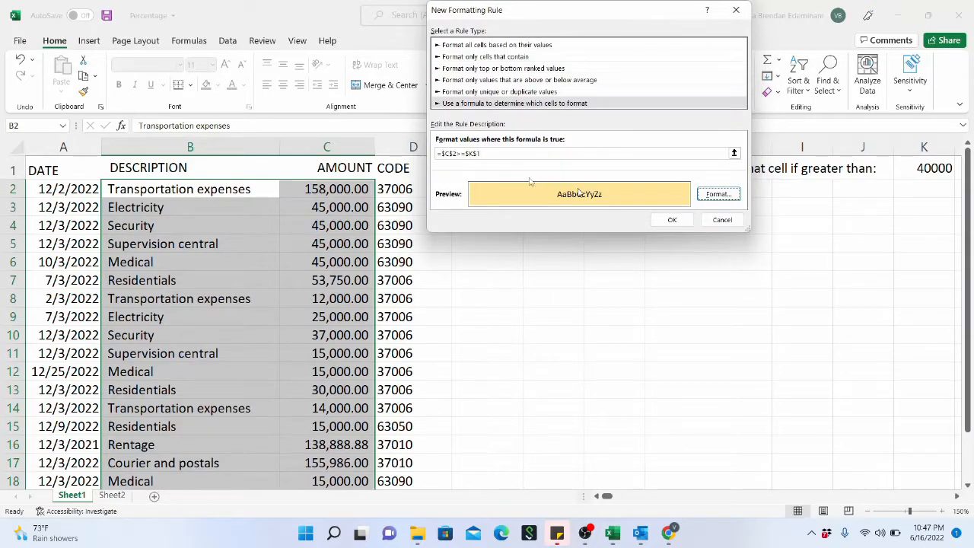
Step: Make the C2 reference fully relative so the rule's formula reads =C2>=$K$1, and apply the rule to B2:C18
left_click(446, 153)
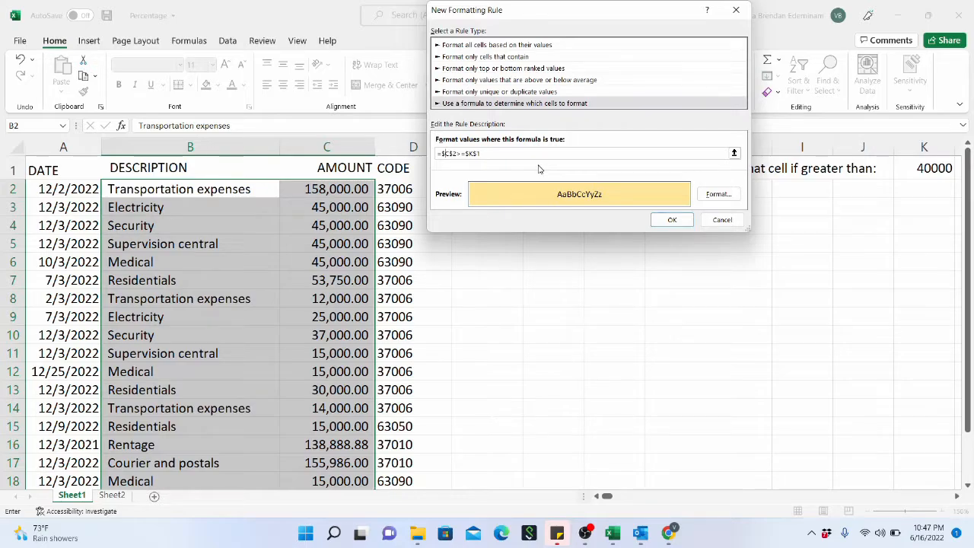
key("BackSpace")
left_click(450, 153)
key("BackSpace")
left_click(680, 221)
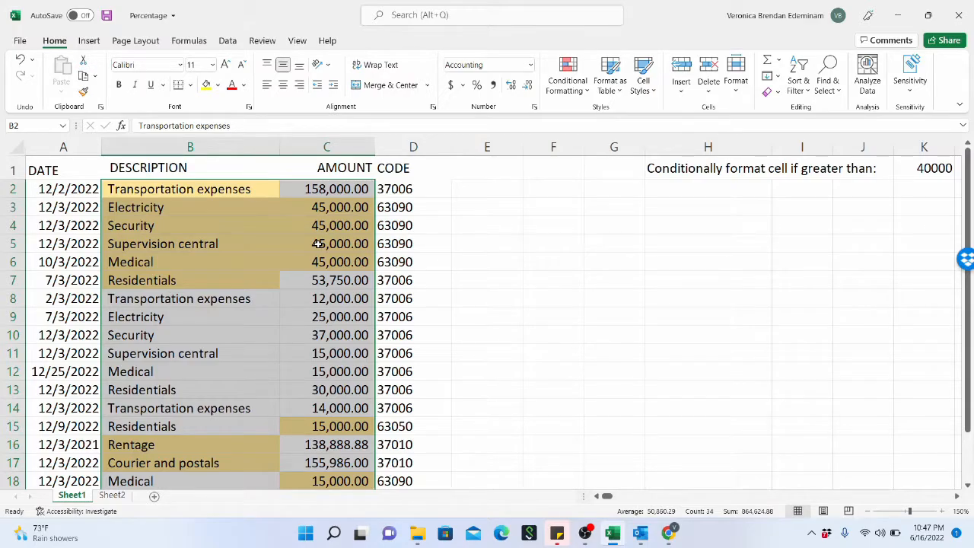
Step: Clear the conditional formatting rules from the entire sheet
scroll(318, 244, "down", 2)
scroll(318, 243, "up", 2)
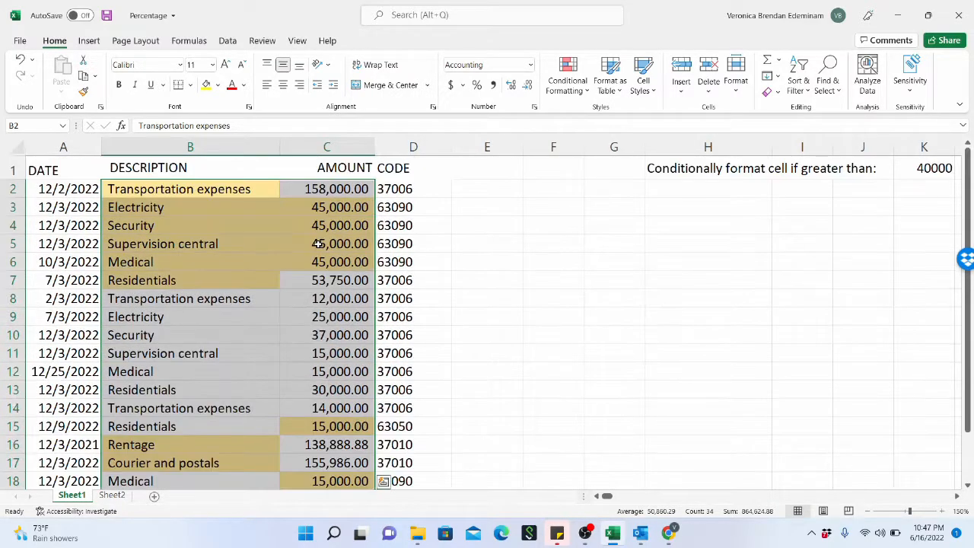
left_click(583, 91)
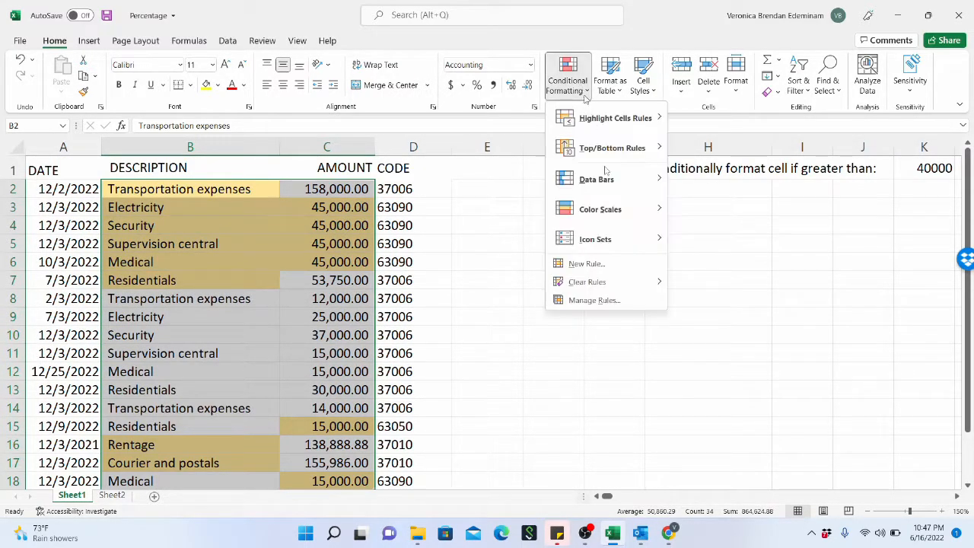
mouse_move(624, 290)
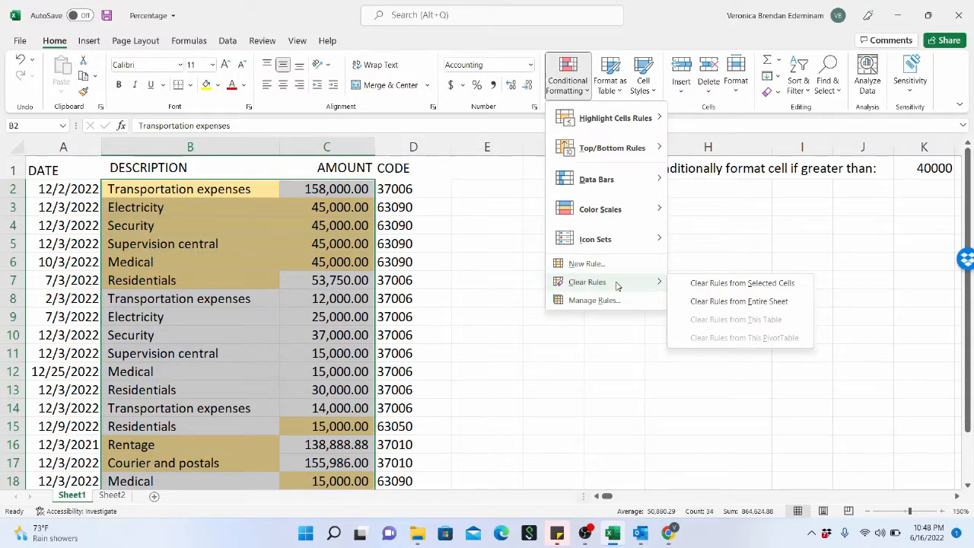
left_click(729, 300)
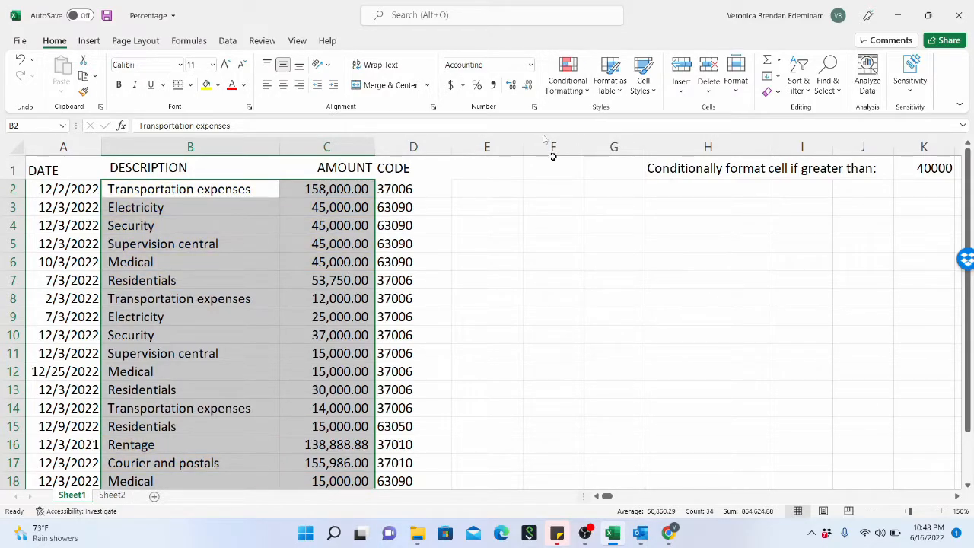
Step: Start a formula-based conditional formatting rule for B2:C18 with the mixed-reference formula =C$2>=$K$1
left_click(572, 84)
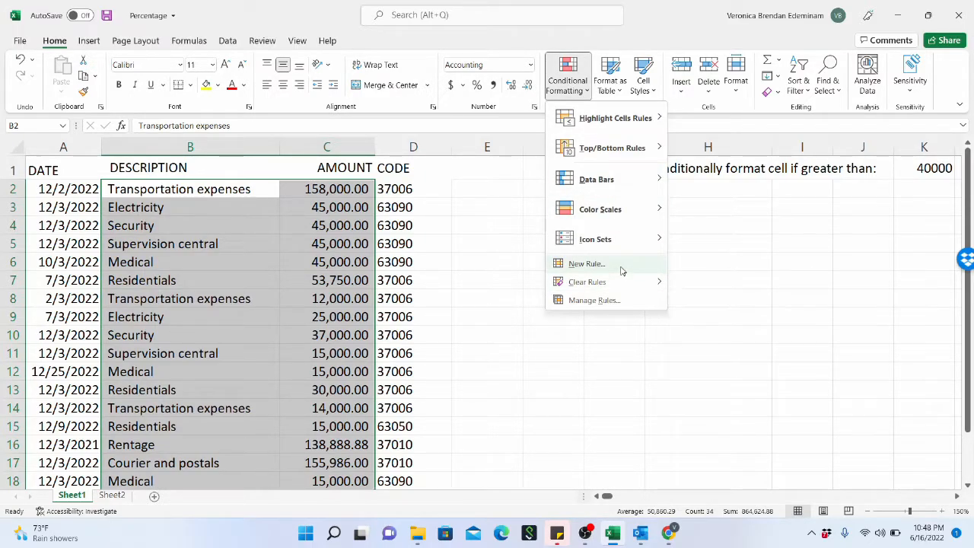
left_click(621, 268)
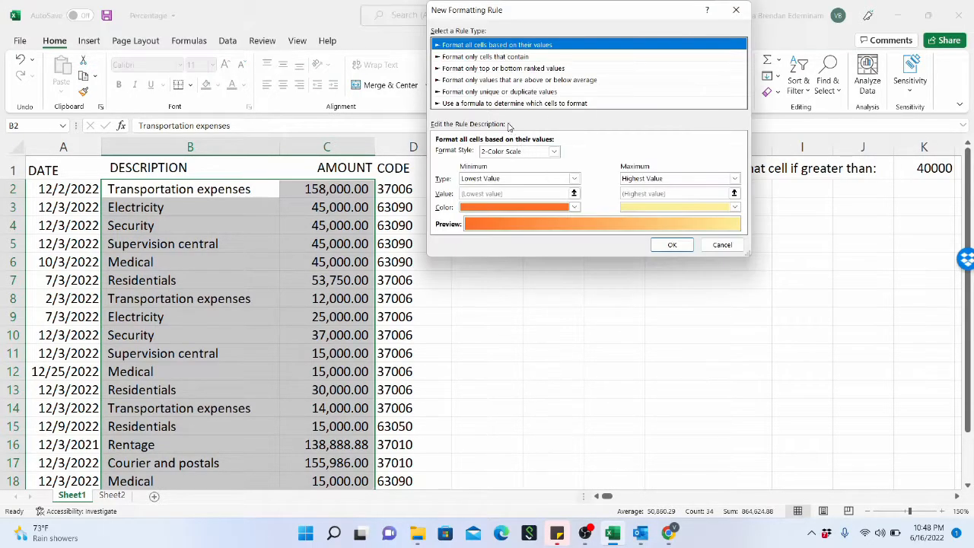
left_click(507, 103)
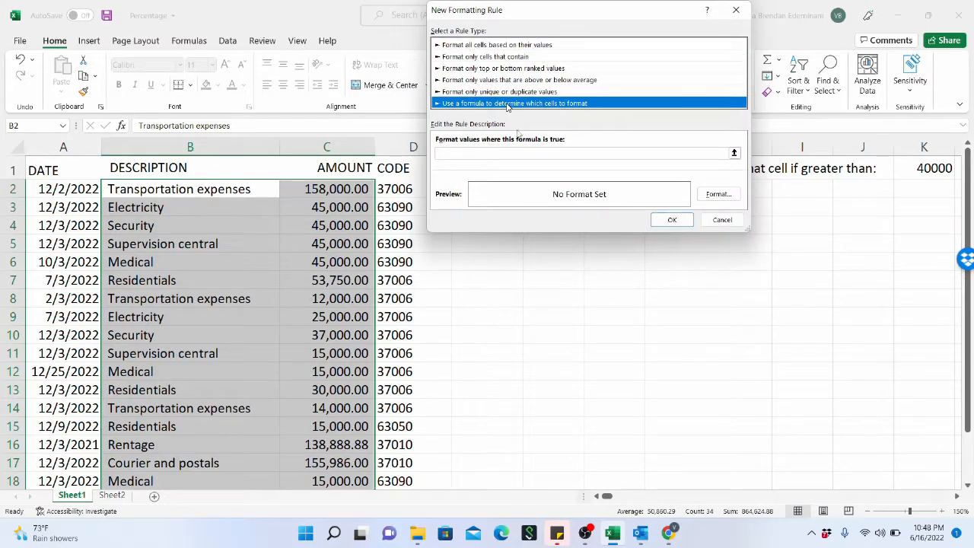
left_click(502, 156)
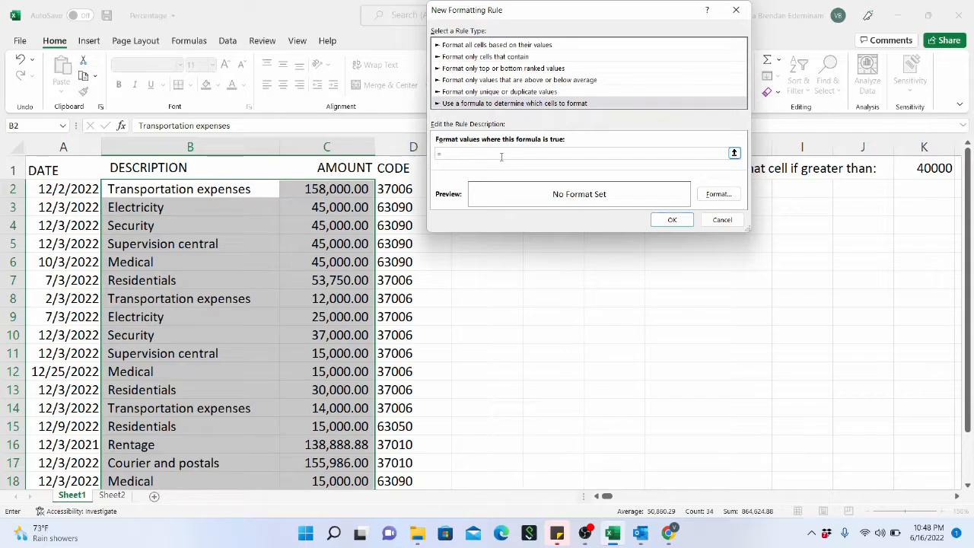
left_click(322, 191)
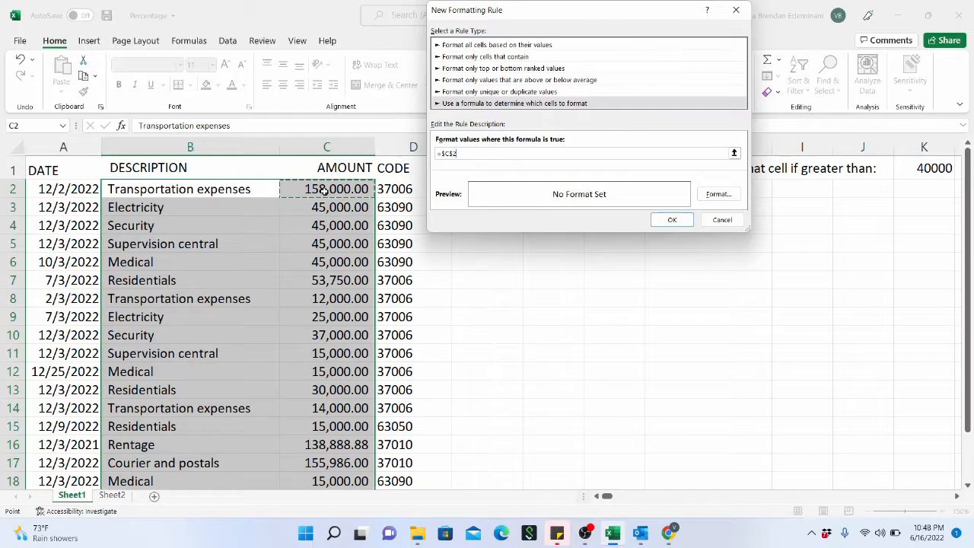
left_click(446, 153)
key("BackSpace")
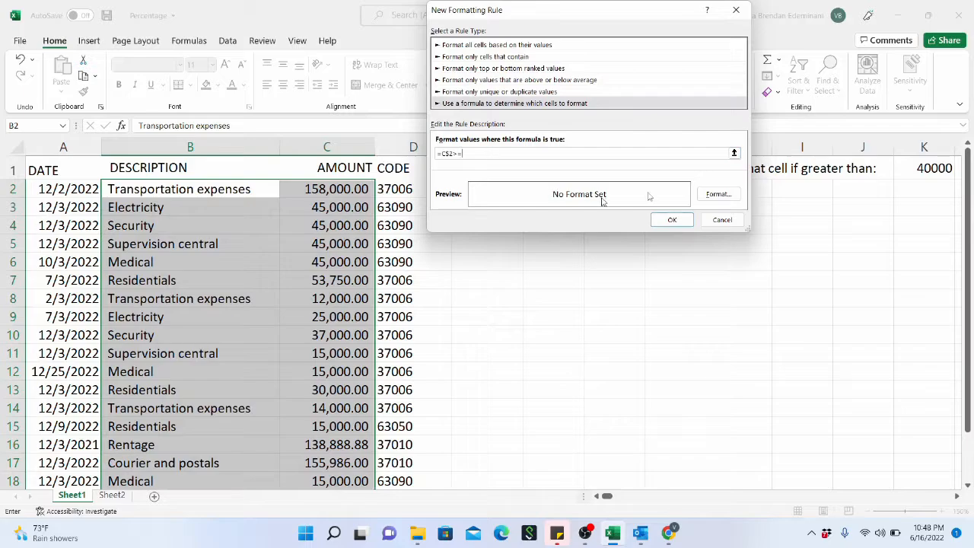
left_click(920, 168)
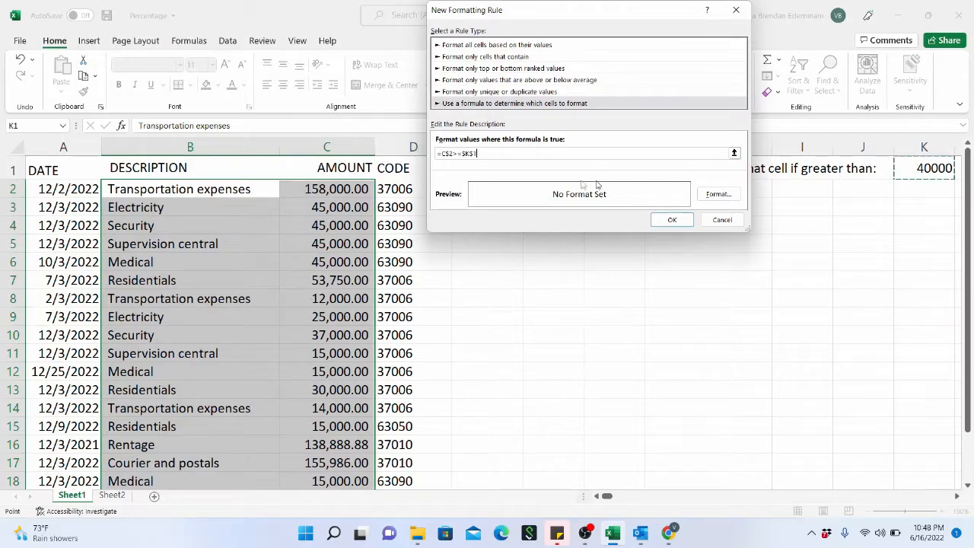
Step: Give the new rule a light green background fill and apply it to B2:C18
left_click(721, 196)
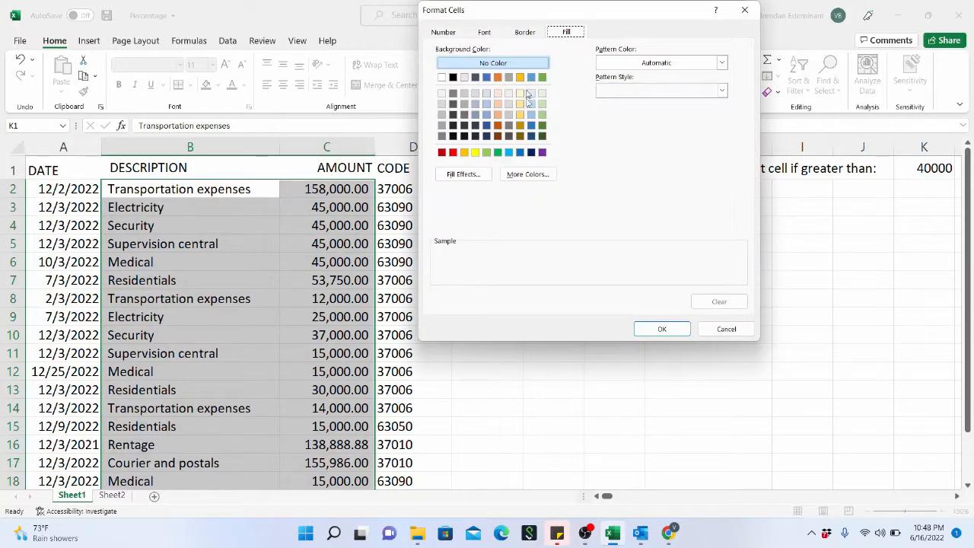
left_click(542, 108)
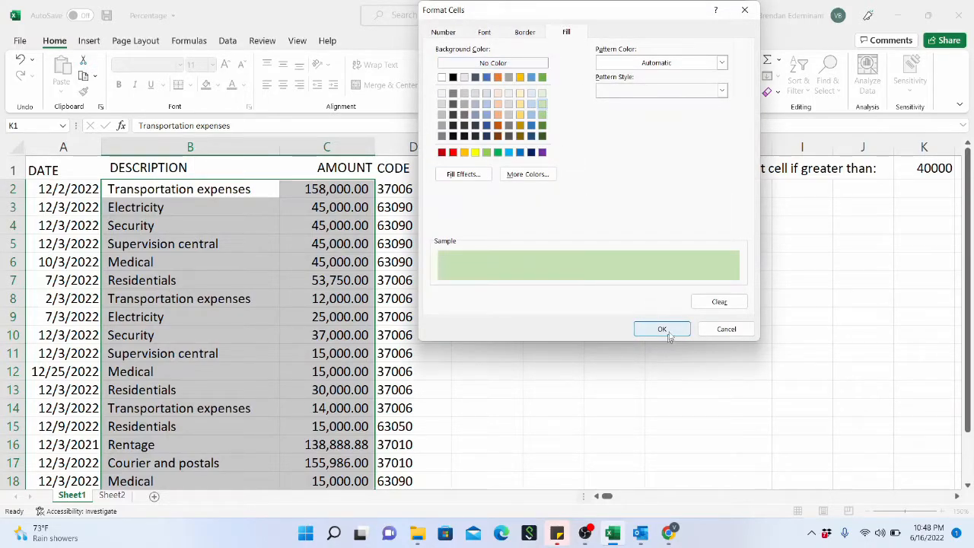
left_click(662, 330)
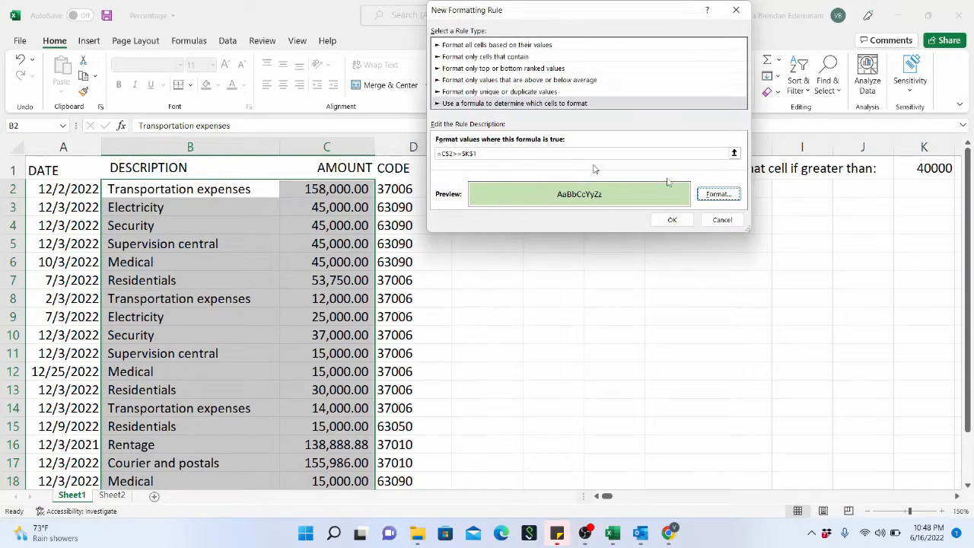
left_click(676, 220)
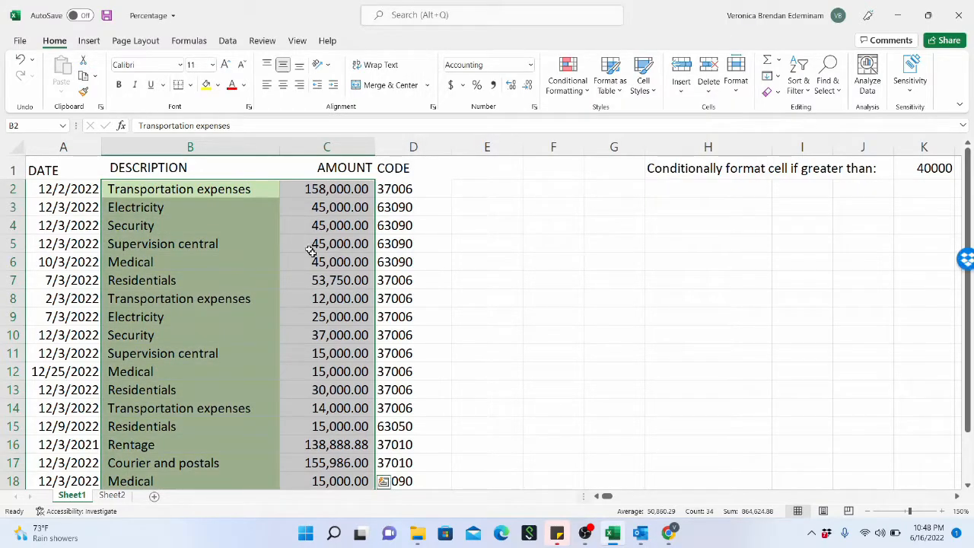
Step: Edit the rule's formula to =$C2>=$K$1, locking the column instead of the row, and apply the change
scroll(313, 257, "down", 3)
scroll(314, 256, "up", 2)
scroll(313, 256, "up", 1)
left_click(585, 90)
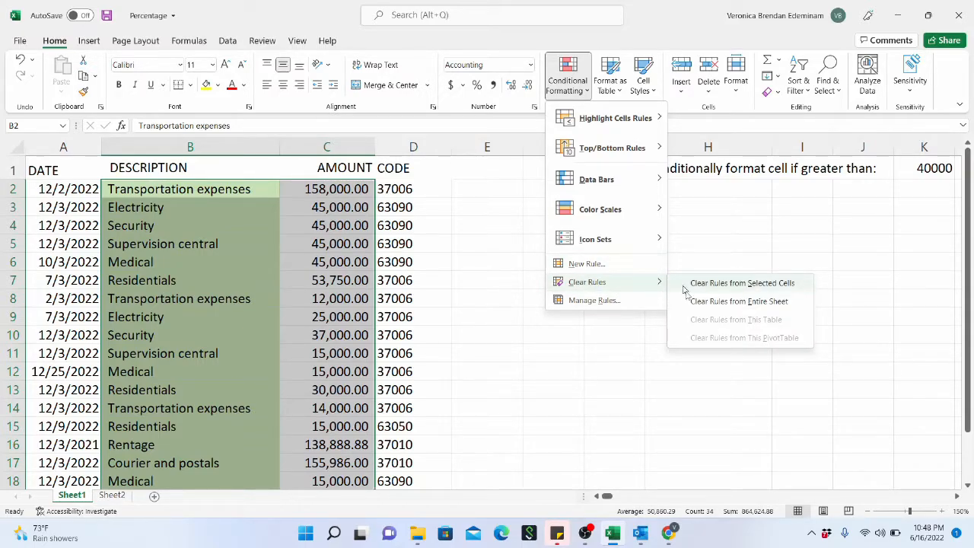
left_click(625, 300)
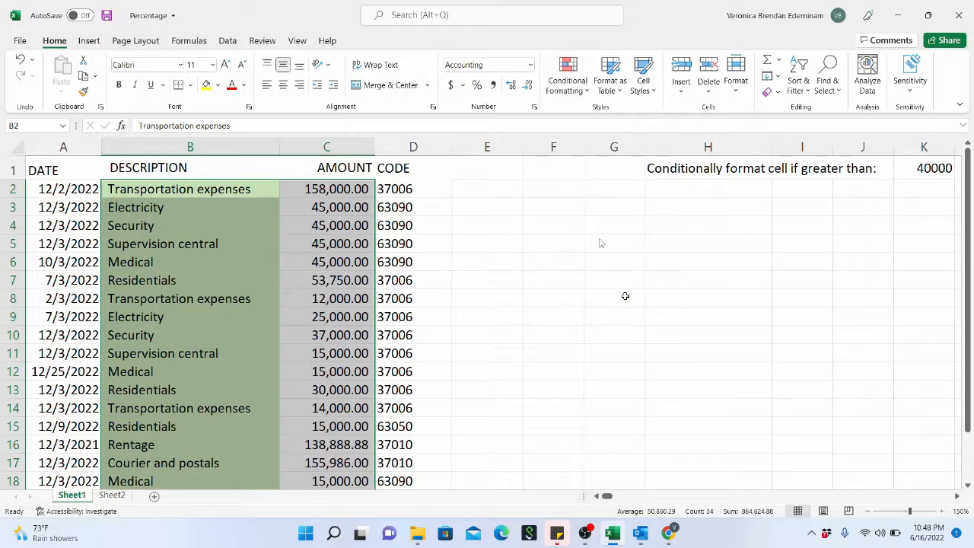
left_click(458, 111)
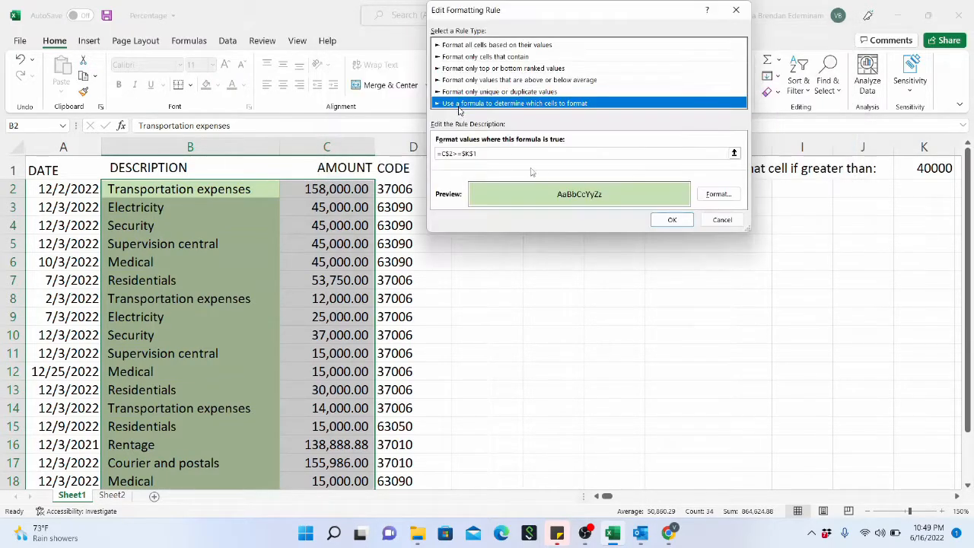
left_click(443, 154)
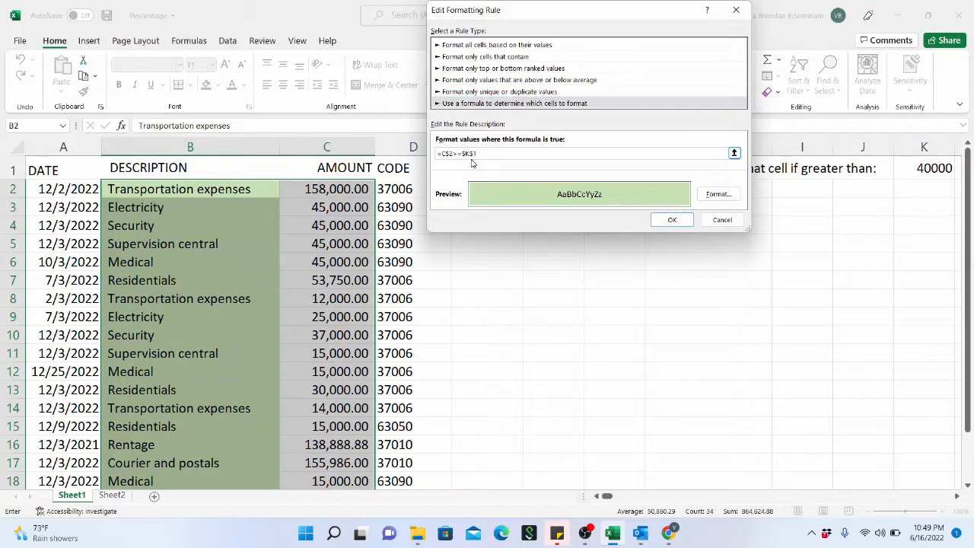
type("$")
key("BackSpace")
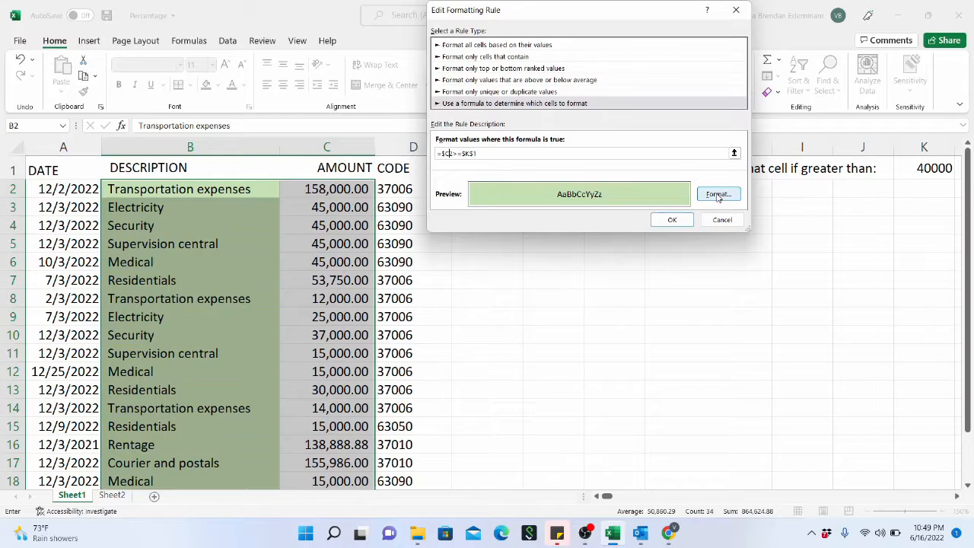
left_click(681, 220)
left_click(726, 199)
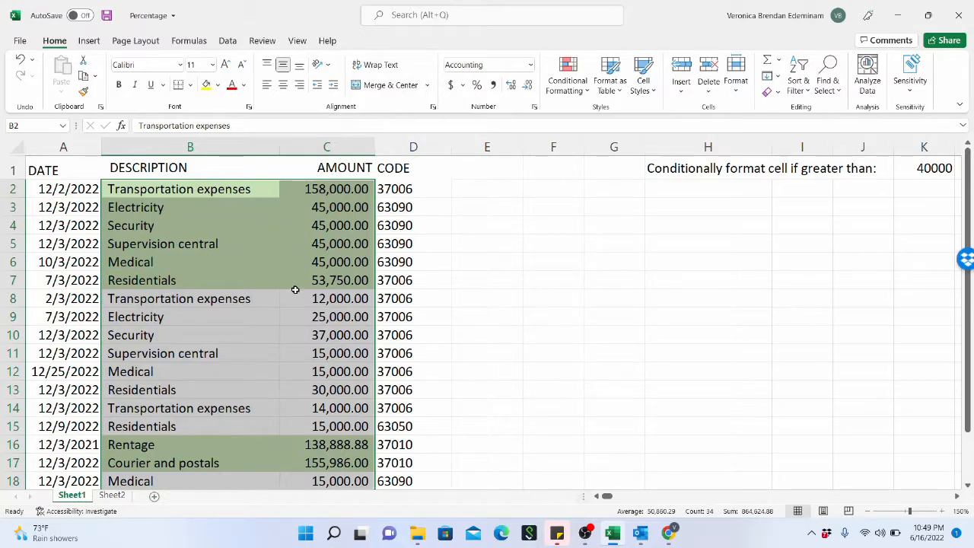
Step: Review the rule's formula and the range it applies to in the Conditional Formatting Rules Manager, and close it
scroll(296, 289, "down", 3)
scroll(295, 290, "up", 3)
left_click(585, 96)
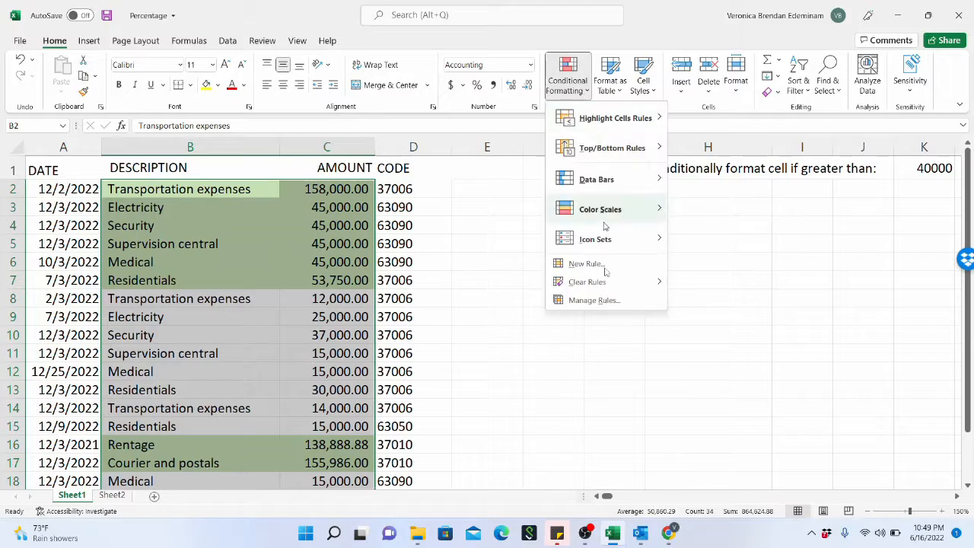
mouse_move(608, 287)
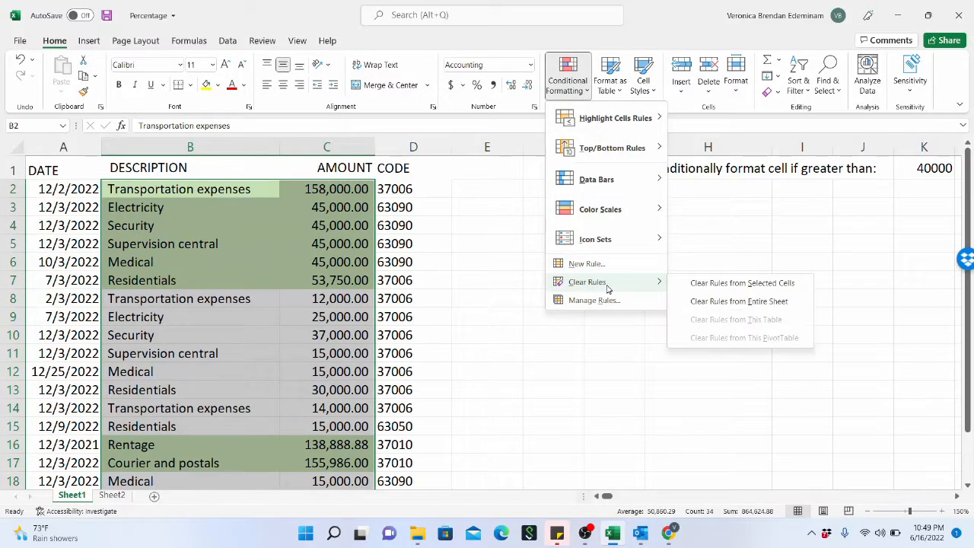
left_click(613, 302)
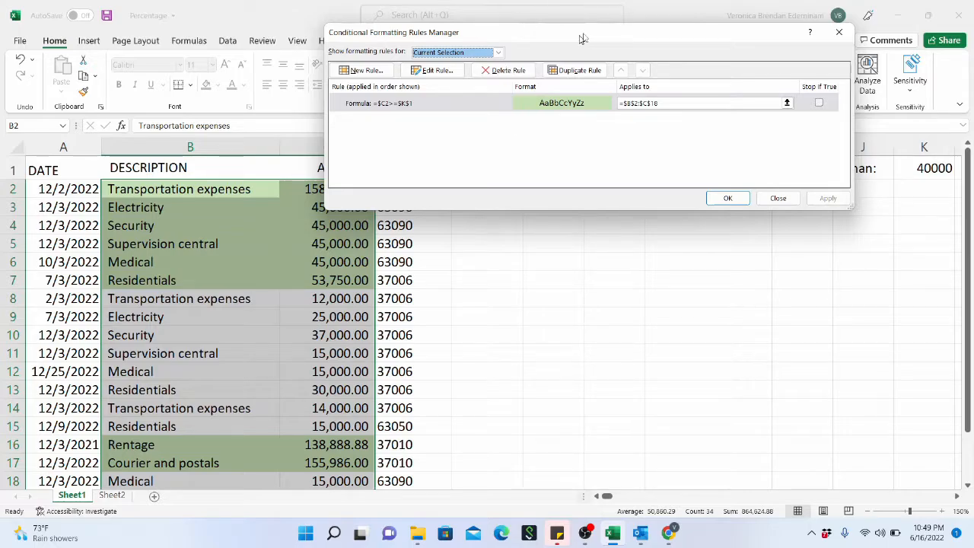
left_click_drag(588, 35, 682, 210)
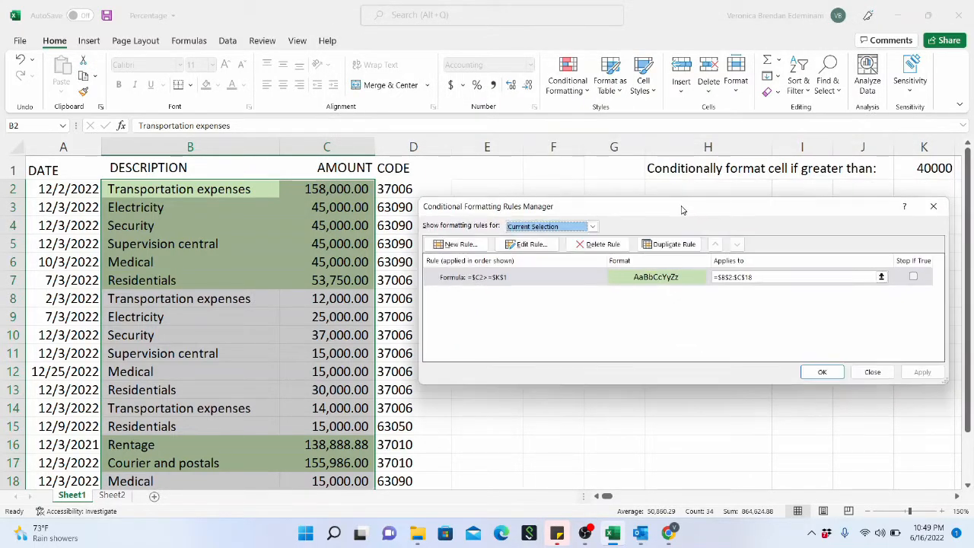
double_click(496, 279)
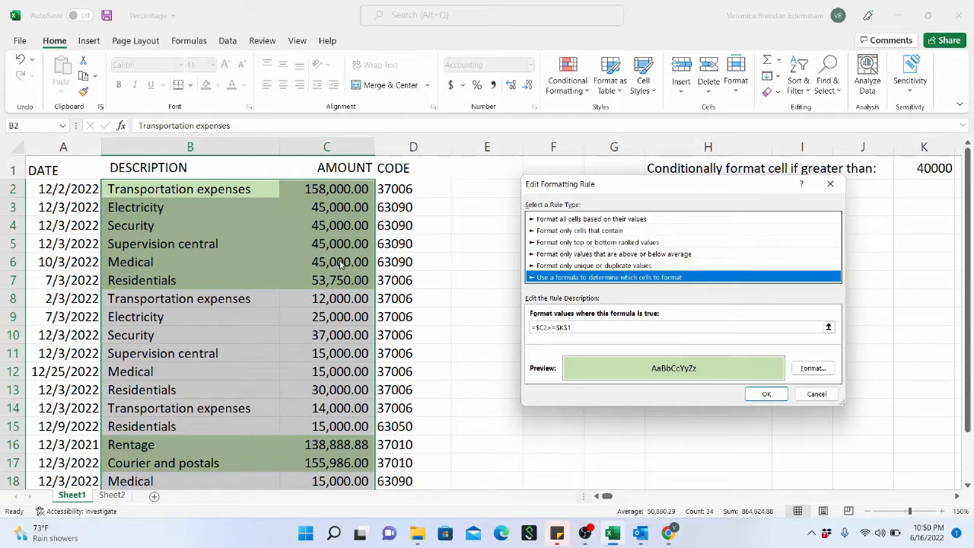
left_click(776, 399)
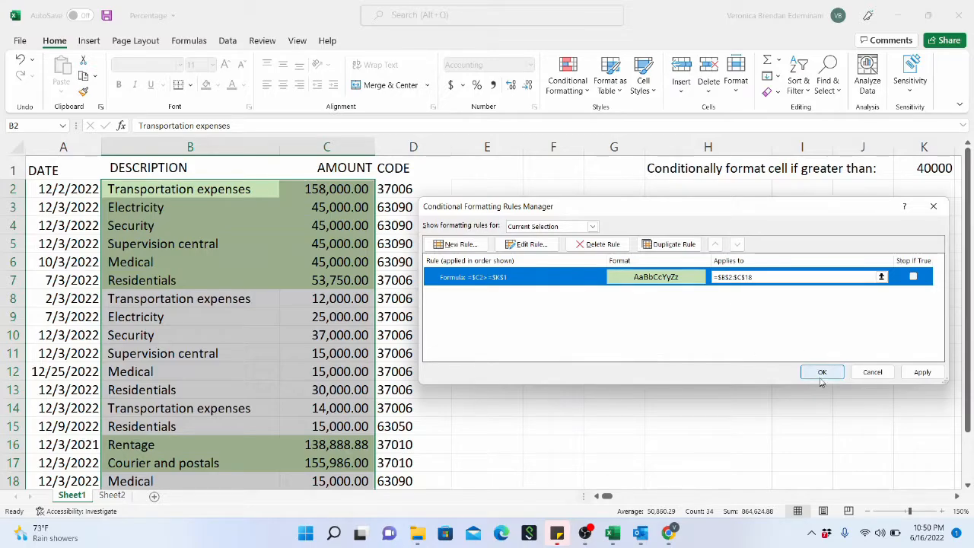
left_click(821, 379)
Step: Examine which descriptions and amounts in rows 2 to 18 are highlighted by the rule
left_click(235, 278)
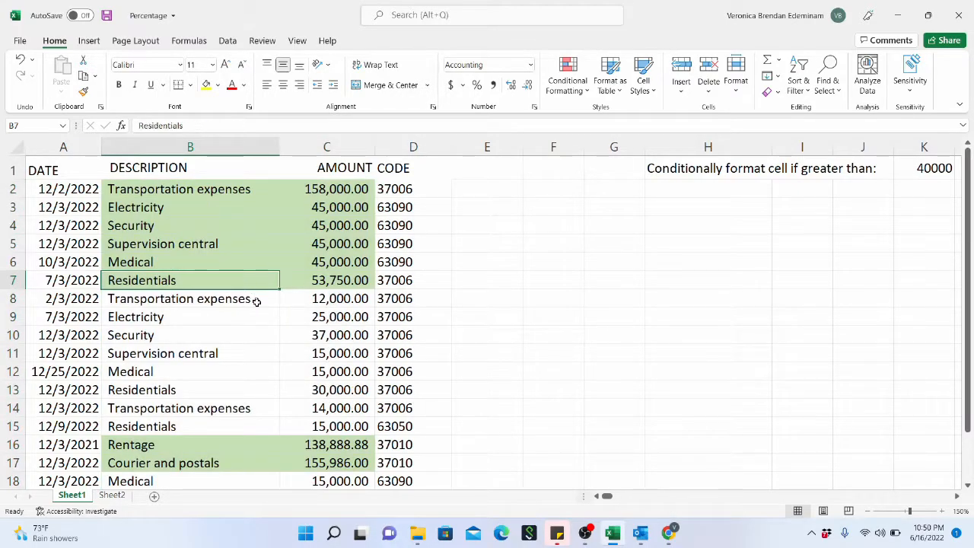
scroll(256, 302, "down", 2)
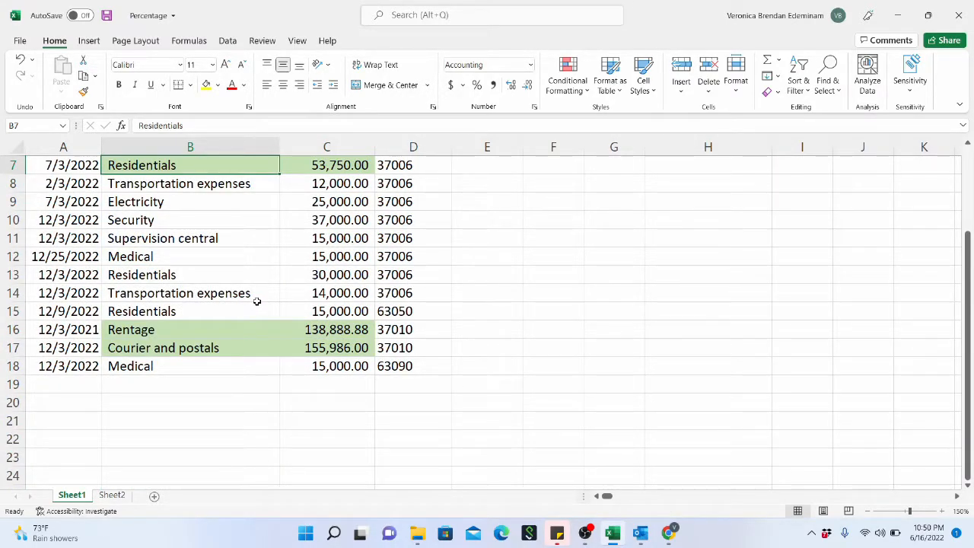
scroll(257, 302, "up", 1)
scroll(257, 302, "up", 1)
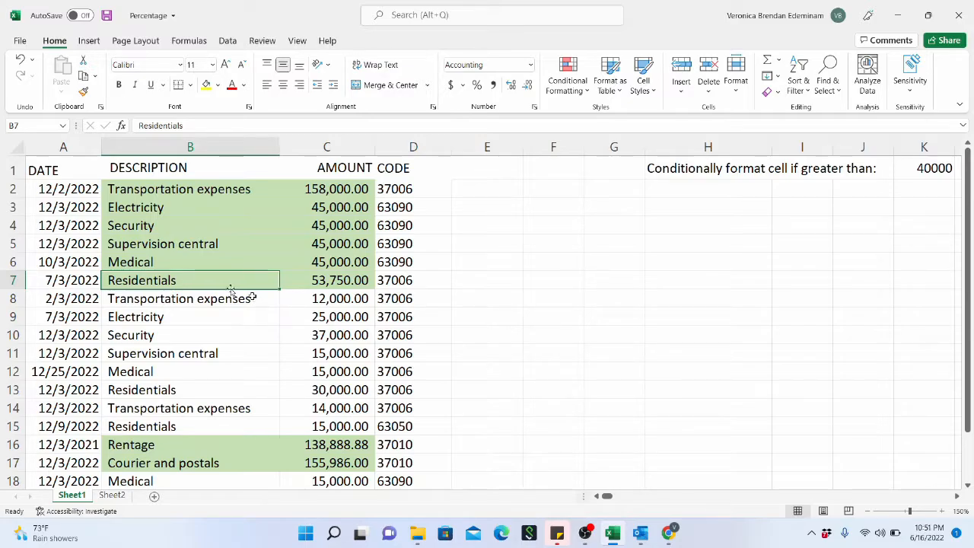
left_click(164, 225)
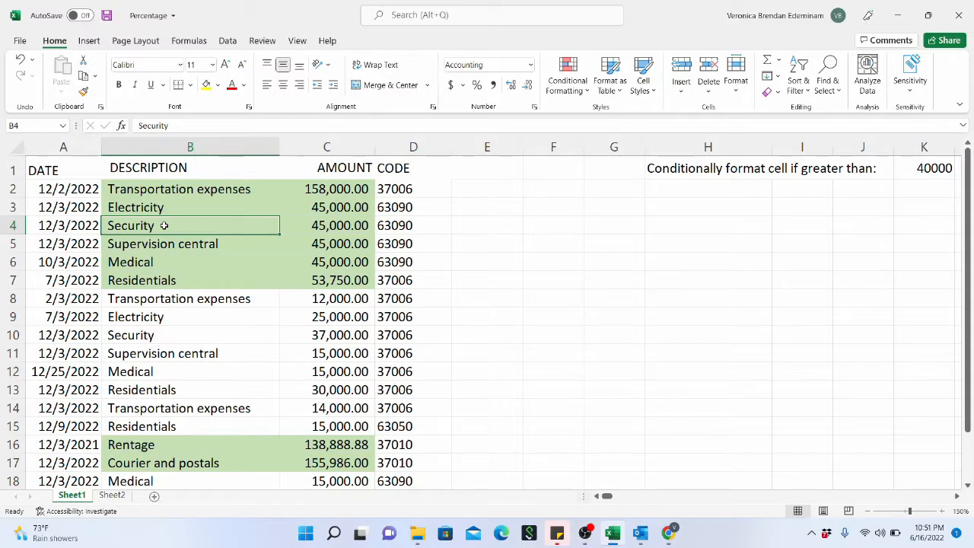
left_click(175, 206)
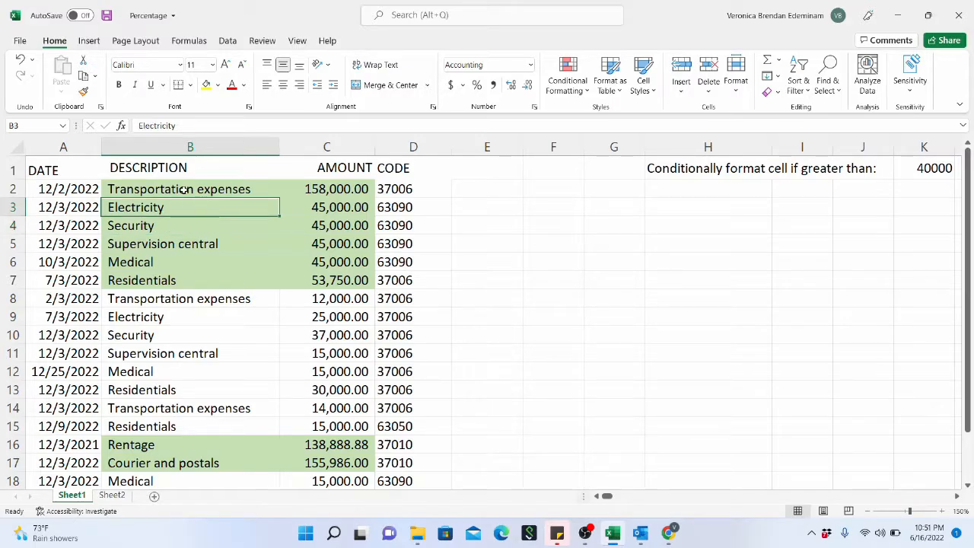
left_click(184, 189)
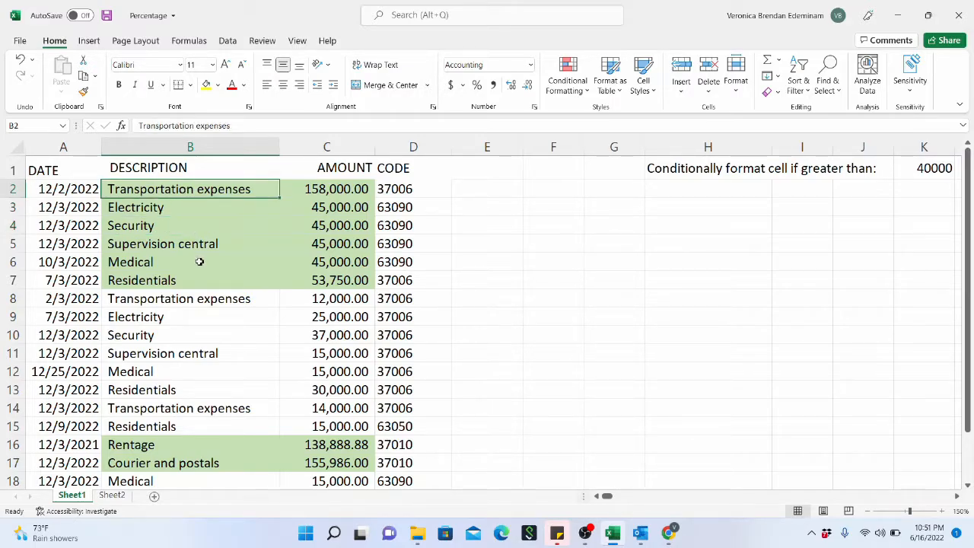
scroll(197, 269, "down", 2)
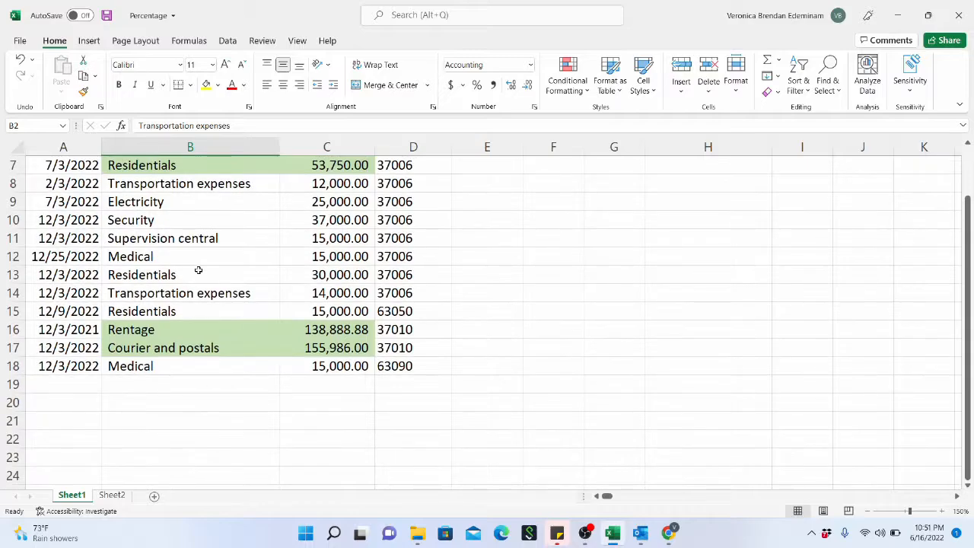
scroll(198, 269, "up", 2)
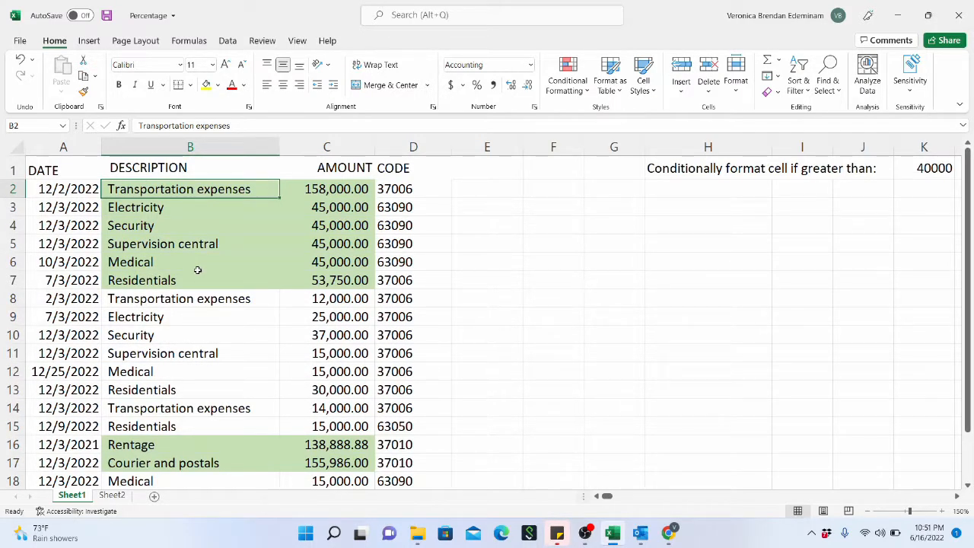
left_click(197, 266)
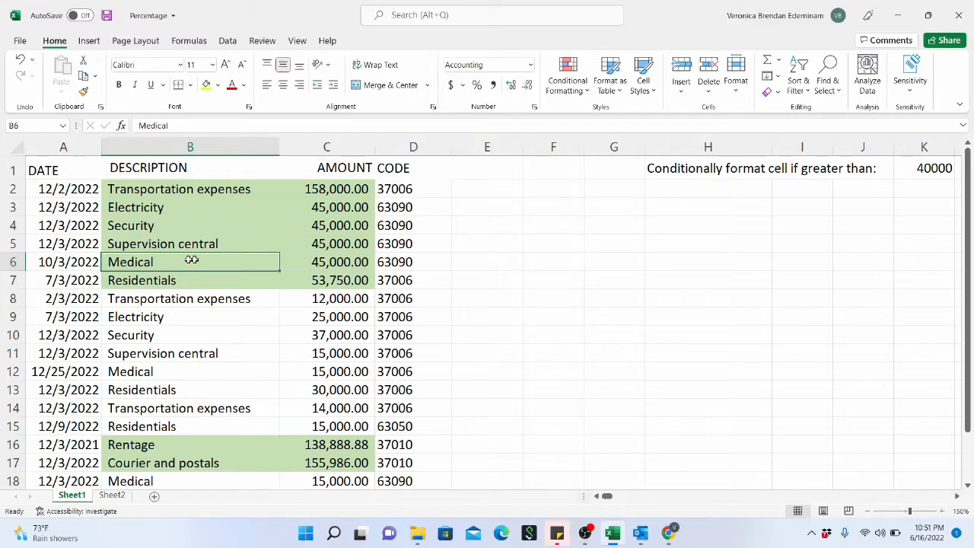
left_click(142, 229)
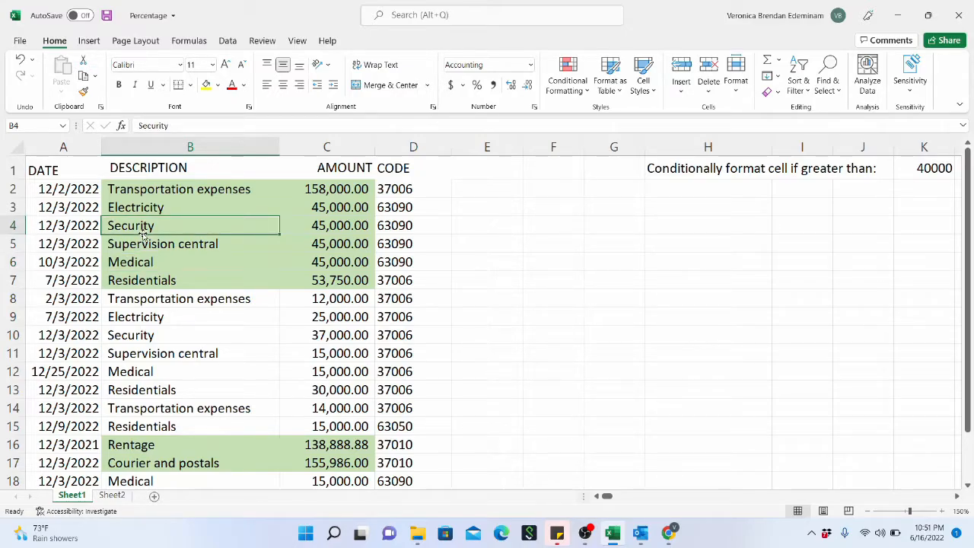
left_click(145, 244)
left_click(147, 263)
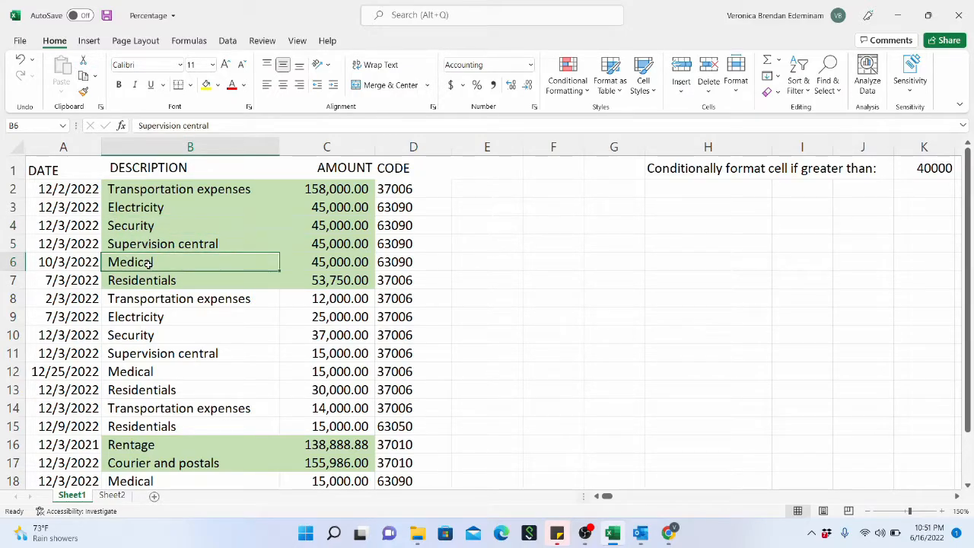
left_click(149, 280)
scroll(211, 318, "down", 3)
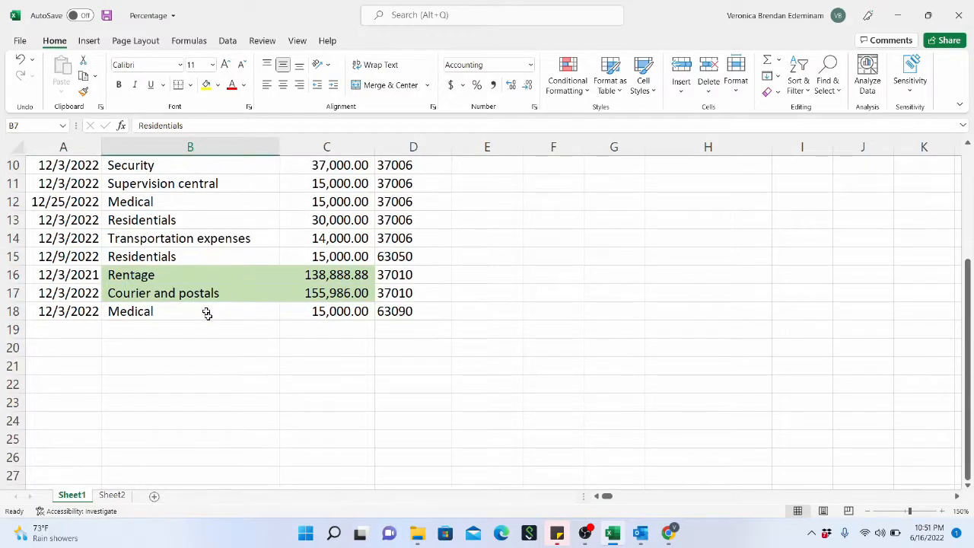
left_click(210, 290)
scroll(210, 288, "up", 3)
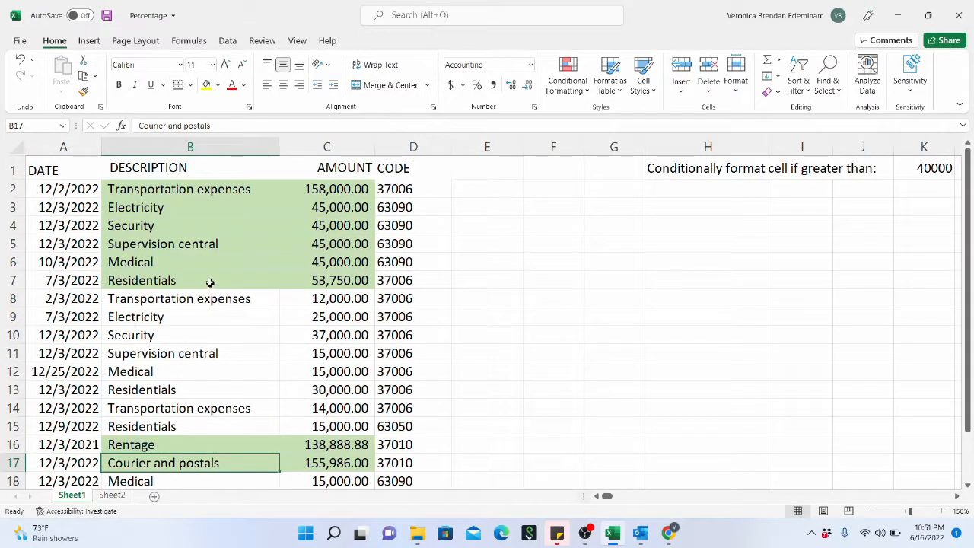